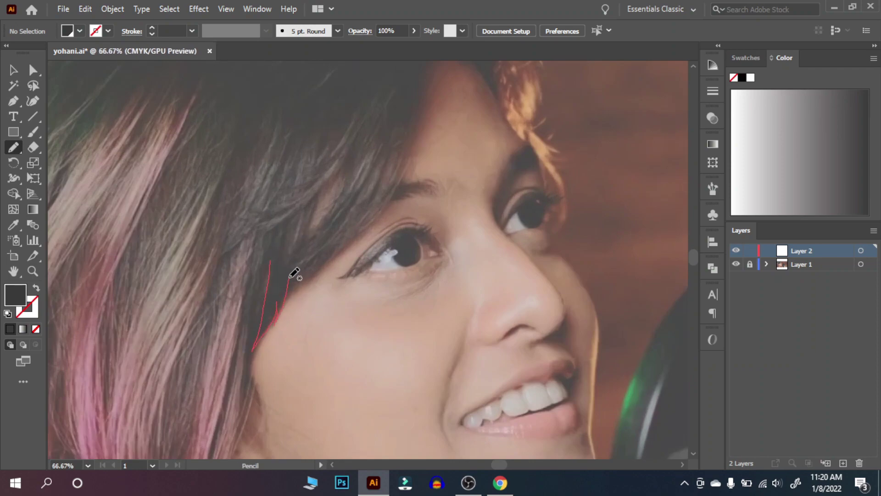
Trace dark hair shapes beside the cheek and along the eye, undoing a bad stroke near the eyebrow
{"action": "left_click_drag", "start_coordinate": [289, 277], "coordinate": [339, 170]}
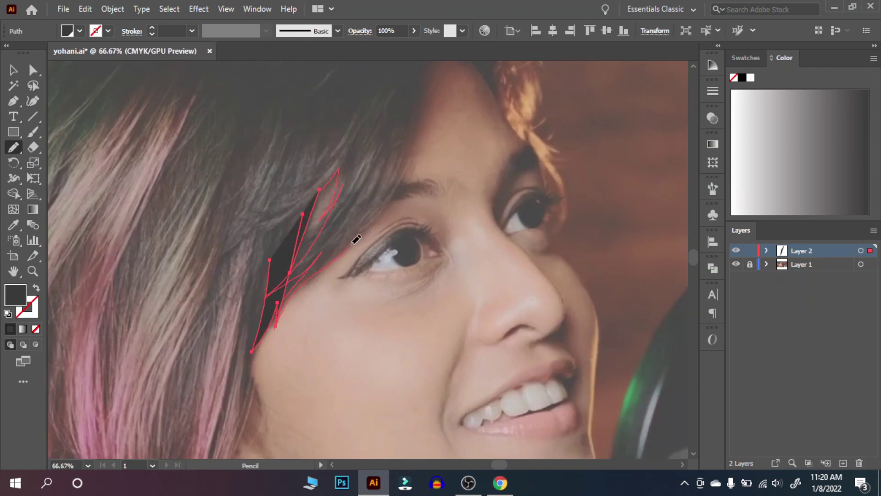
{"action": "left_click_drag", "start_coordinate": [356, 239], "coordinate": [365, 230]}
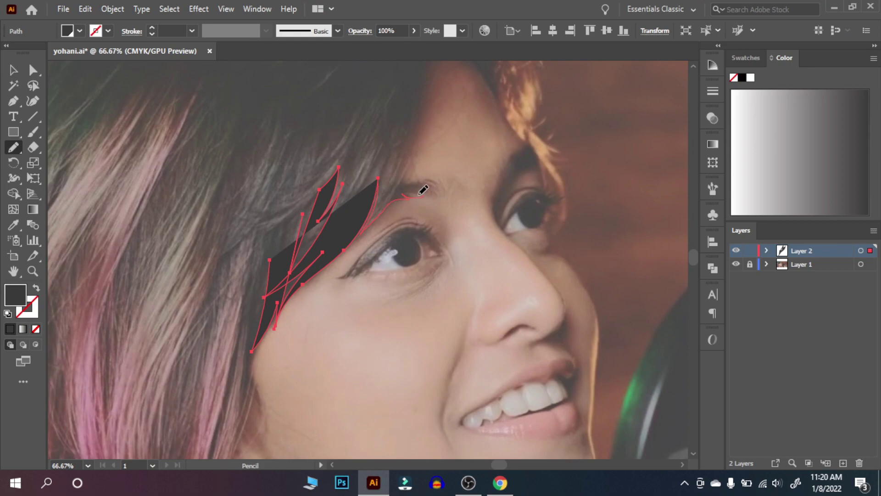
{"action": "key", "text": "ctrl+z"}
{"action": "key", "text": "ctrl+z"}
{"action": "key", "text": "ctrl+z"}
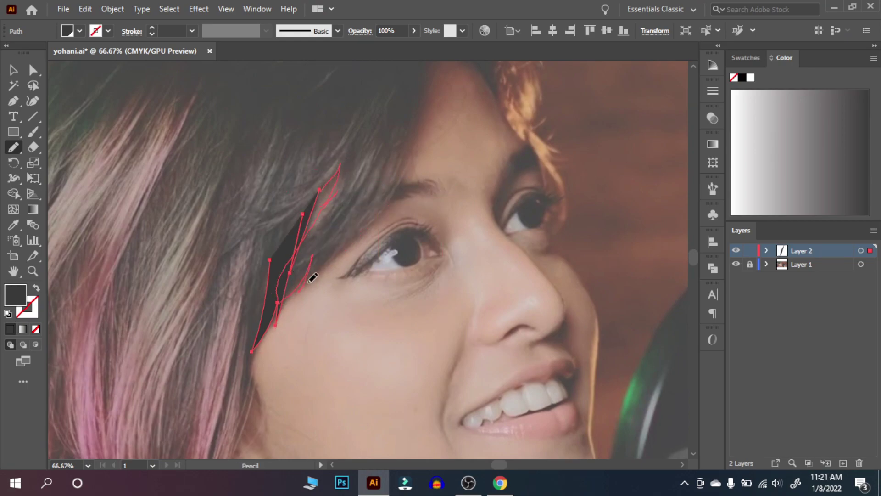
{"action": "mouse_move", "coordinate": [308, 281]}
{"action": "left_mouse_down"}
{"action": "mouse_move", "coordinate": [383, 204]}
{"action": "mouse_move", "coordinate": [431, 197]}
{"action": "left_mouse_up"}
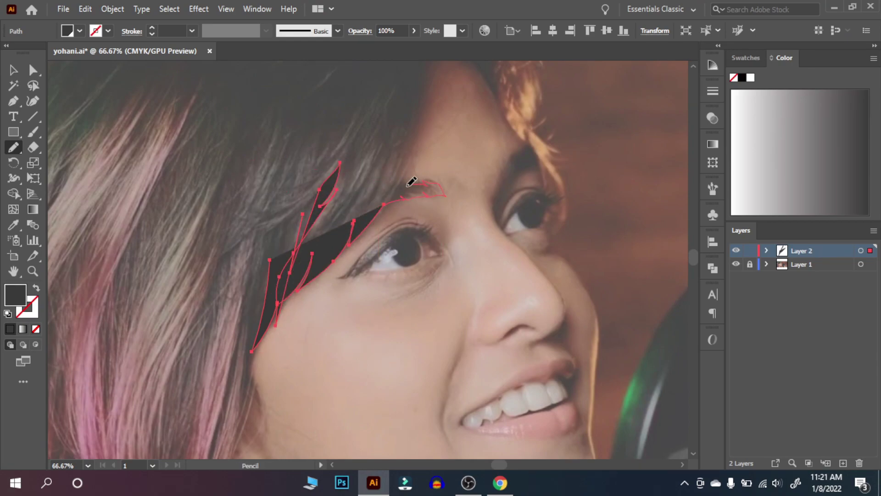
{"action": "scroll", "coordinate": [332, 299], "scroll_direction": "up", "scroll_amount": 3}
{"action": "left_click_drag", "start_coordinate": [363, 250], "coordinate": [378, 142]}
{"action": "scroll", "coordinate": [326, 202], "scroll_direction": "up", "scroll_amount": 2}
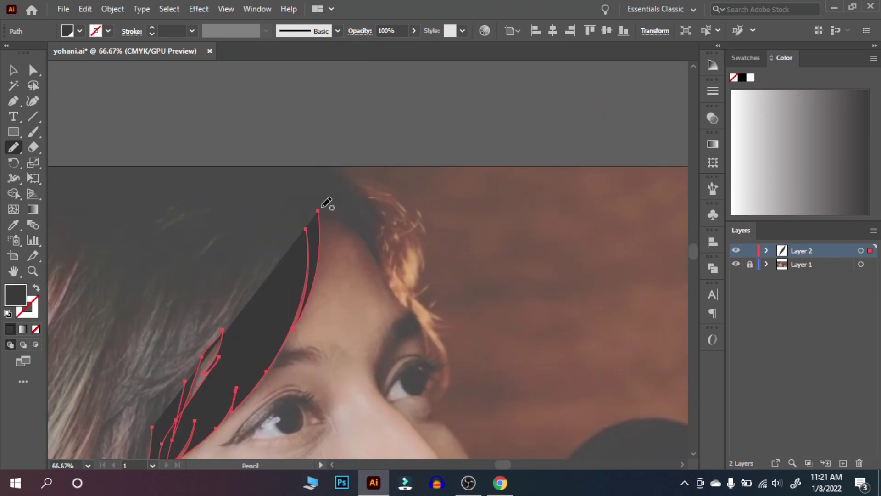
{"action": "left_click_drag", "start_coordinate": [385, 266], "coordinate": [325, 209]}
Add a Pen path along the hairline that curves down beside the eye
{"action": "key", "text": "p"}
{"action": "left_click", "coordinate": [376, 260]}
{"action": "left_click", "coordinate": [388, 287]}
{"action": "left_click", "coordinate": [408, 309]}
{"action": "key", "text": "ctrl+plus"}
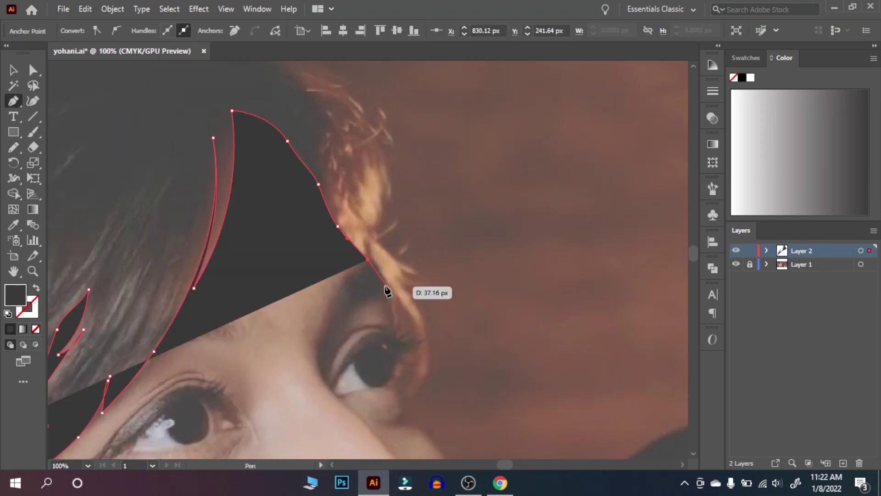
{"action": "left_click_drag", "start_coordinate": [396, 323], "coordinate": [413, 422]}
{"action": "key", "text": "n"}
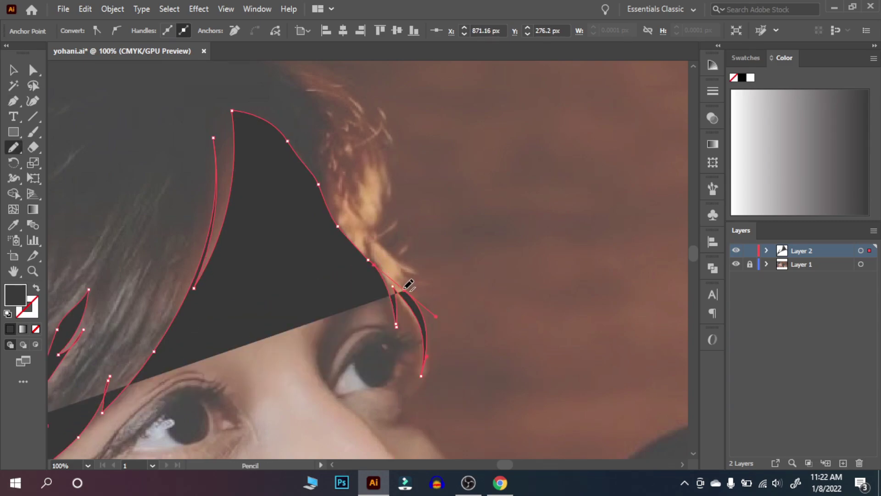
{"action": "scroll", "coordinate": [388, 218], "scroll_direction": "down", "scroll_amount": 2}
{"action": "scroll", "coordinate": [521, 271], "scroll_direction": "up", "scroll_amount": 2}
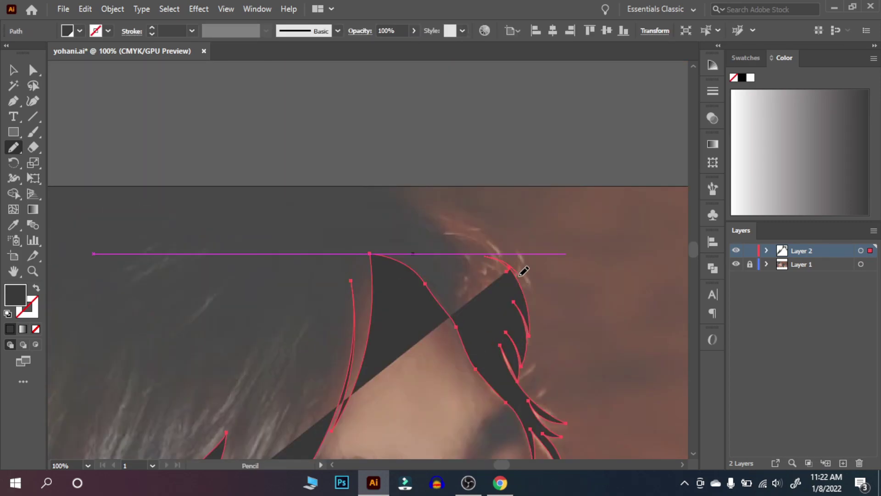
{"action": "scroll", "coordinate": [433, 187], "scroll_direction": "up", "scroll_amount": 3}
Outline the top hair mass with the Pen from the top edge down the artwork's left edge
{"action": "key", "text": "p"}
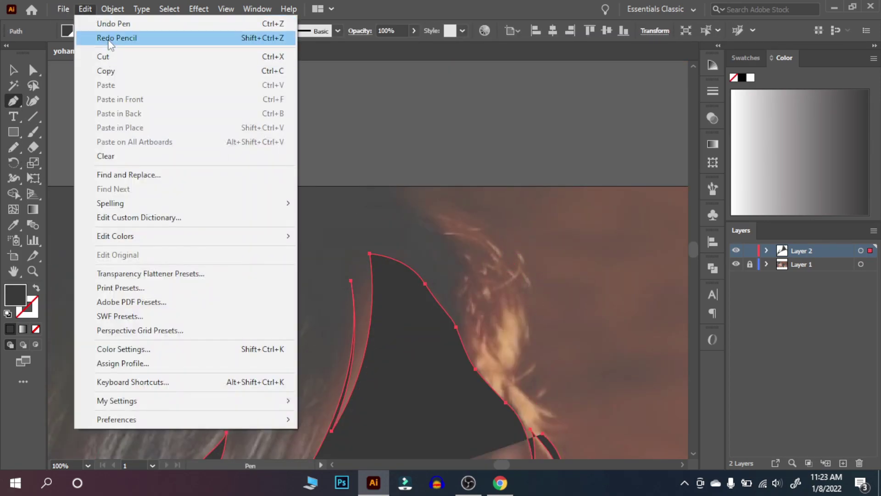
{"action": "left_click", "coordinate": [530, 301]}
{"action": "left_click", "coordinate": [528, 362]}
{"action": "left_click_drag", "start_coordinate": [435, 211], "coordinate": [488, 224]}
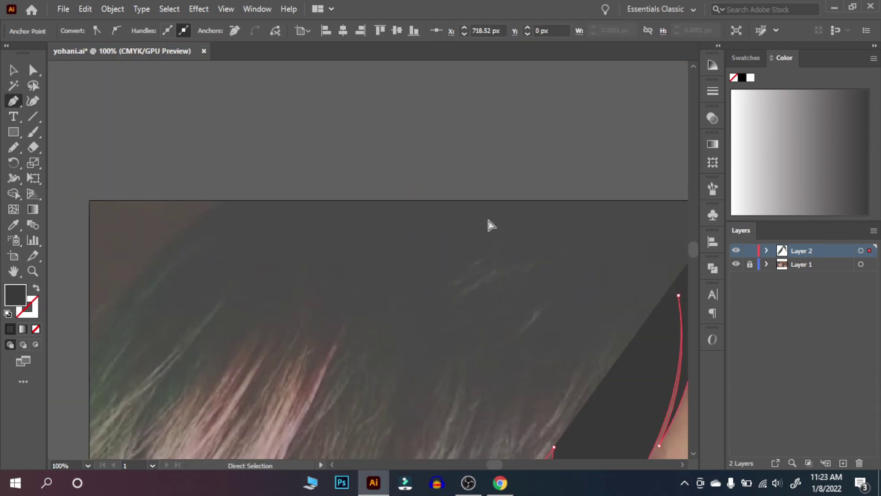
{"action": "left_click", "coordinate": [279, 200]}
{"action": "left_click_drag", "start_coordinate": [155, 330], "coordinate": [158, 386]}
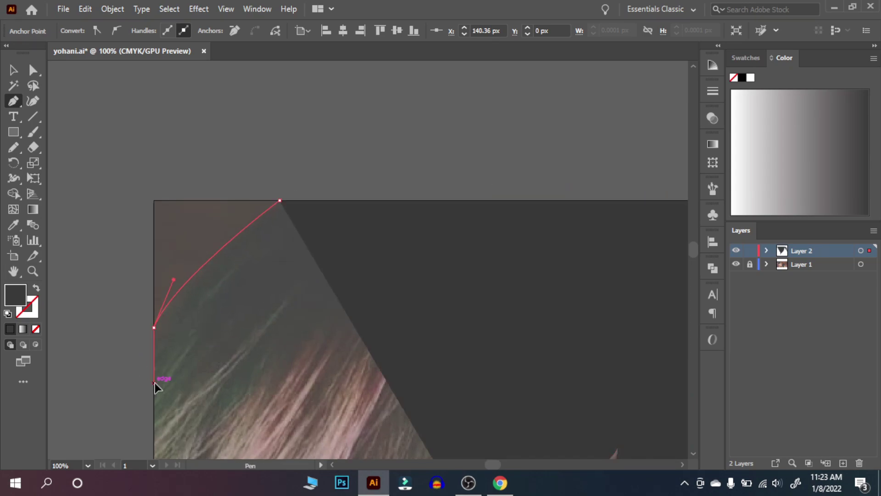
{"action": "mouse_move", "coordinate": [206, 295]}
{"action": "left_mouse_down"}
{"action": "mouse_move", "coordinate": [486, 410]}
{"action": "mouse_move", "coordinate": [339, 362]}
{"action": "left_mouse_up"}
{"action": "left_click", "coordinate": [410, 359]}
Close the hair outline up the face edge past the ear, give it a dark fill, and zoom out
{"action": "key", "text": "shift+x"}
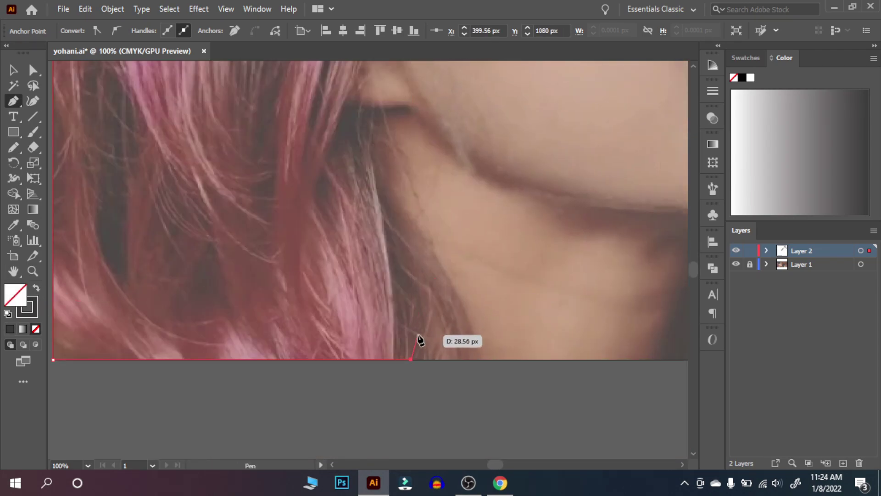
{"action": "key", "text": "n"}
{"action": "left_click_drag", "start_coordinate": [410, 360], "coordinate": [415, 331]}
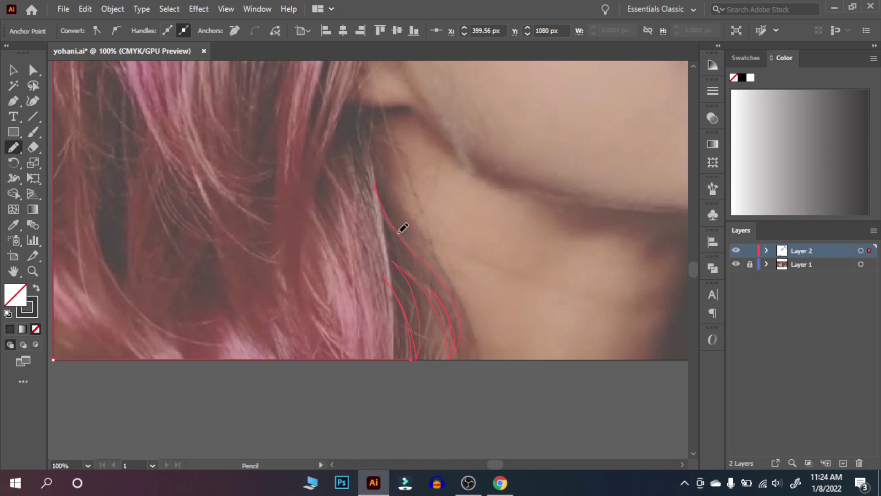
{"action": "scroll", "coordinate": [403, 228], "scroll_direction": "up", "scroll_amount": 5}
{"action": "left_click_drag", "start_coordinate": [382, 357], "coordinate": [386, 297]}
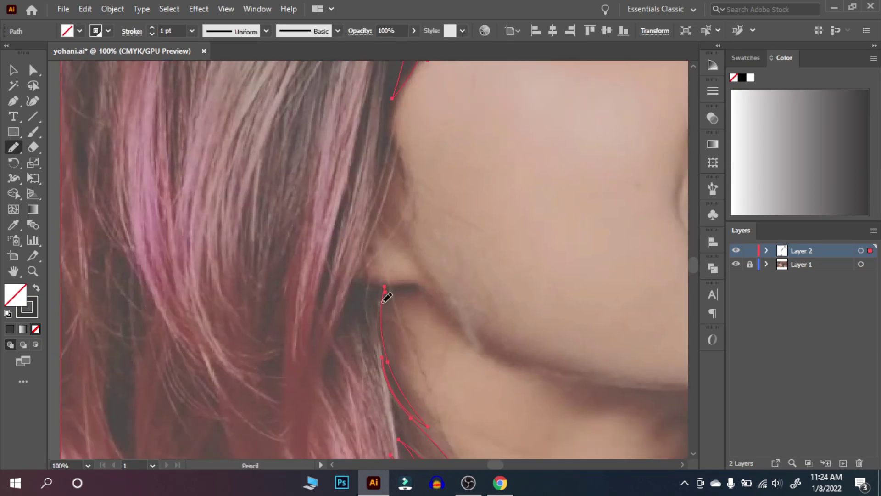
{"action": "mouse_move", "coordinate": [384, 172]}
{"action": "left_mouse_down"}
{"action": "mouse_move", "coordinate": [377, 275]}
{"action": "mouse_move", "coordinate": [377, 177]}
{"action": "left_mouse_up"}
{"action": "key", "text": "shift+x"}
{"action": "key", "text": "v"}
{"action": "key", "text": "ctrl+minus"}
{"action": "key", "text": "ctrl+minus"}
{"action": "key", "text": "ctrl+minus"}
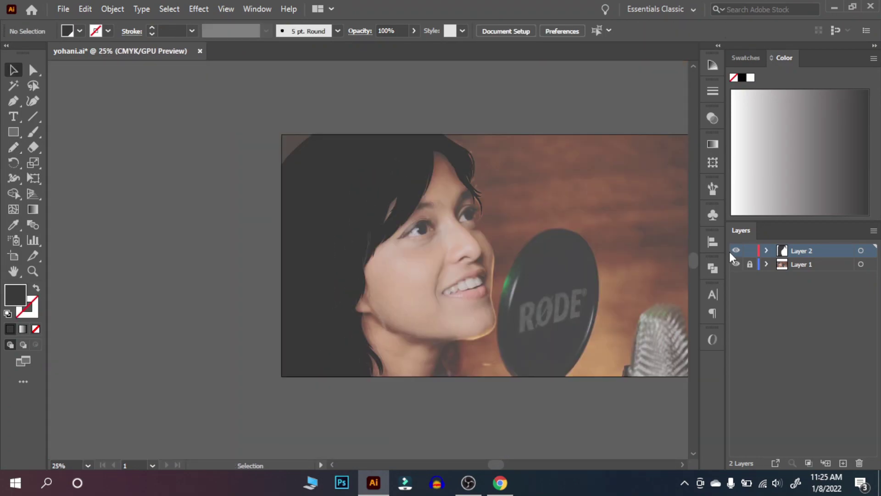
Draw a hair wisp and the dark left eyebrow shape
{"action": "key", "text": "ctrl+plus"}
{"action": "key", "text": "ctrl+plus"}
{"action": "key", "text": "ctrl+plus"}
{"action": "key", "text": "n"}
{"action": "left_click_drag", "start_coordinate": [283, 238], "coordinate": [311, 201]}
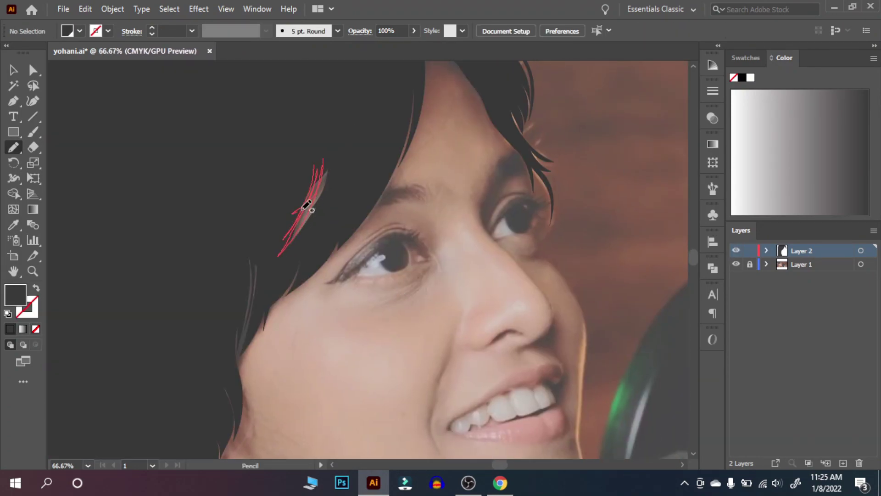
{"action": "left_click_drag", "start_coordinate": [365, 209], "coordinate": [417, 195]}
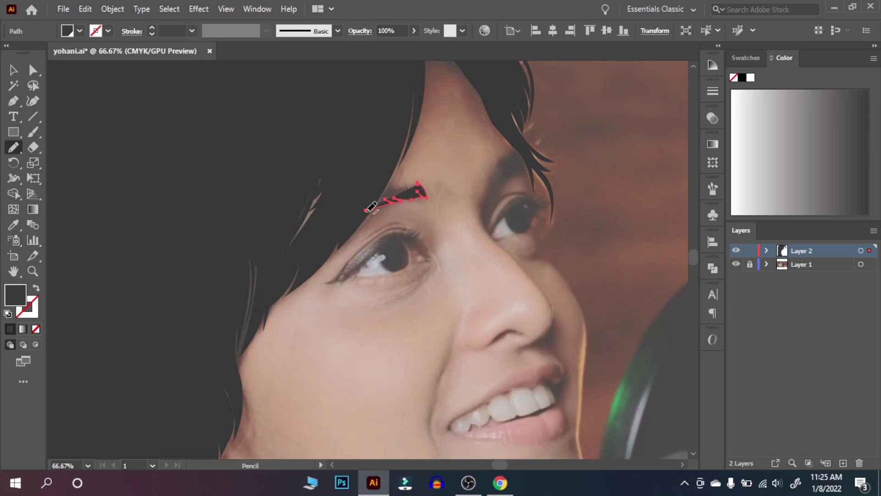
{"action": "key", "text": "ctrl+shift+a"}
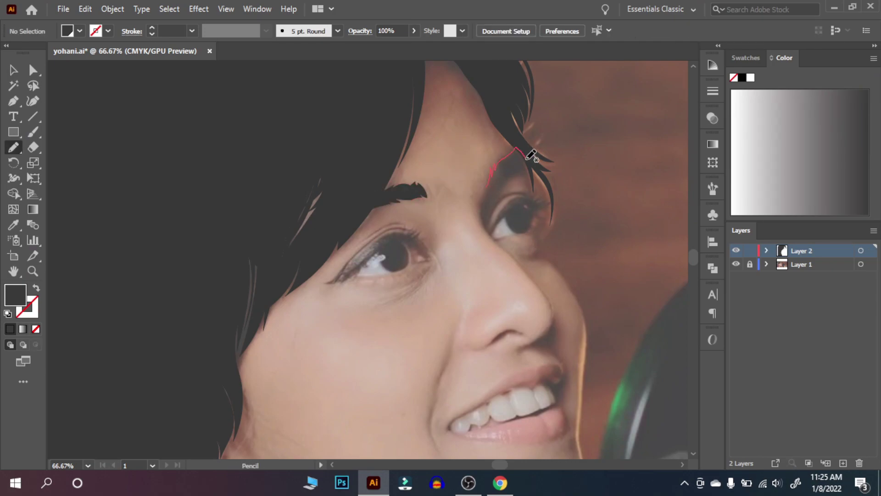
Add the right eyebrow strand along the hairline, then hide the reference photo
{"action": "left_click_drag", "start_coordinate": [486, 186], "coordinate": [526, 160]}
{"action": "key", "text": "shift+x"}
{"action": "key", "text": "ctrl+shift+a"}
{"action": "key", "text": "ctrl+0"}
{"action": "left_click", "coordinate": [736, 264]}
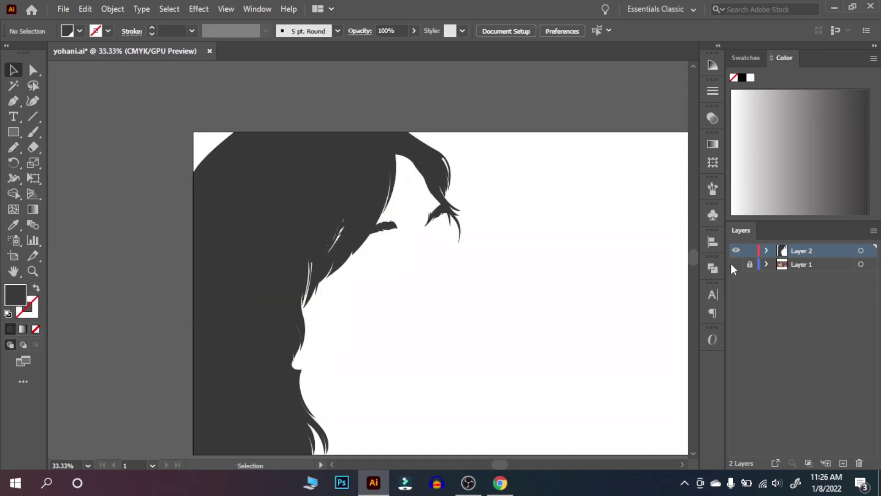
Show the reference photo again and choose a tapered art brush from the Brushes list
{"action": "left_click", "coordinate": [13, 132]}
{"action": "left_click_drag", "start_coordinate": [305, 349], "coordinate": [640, 349]}
{"action": "left_click", "coordinate": [337, 31]}
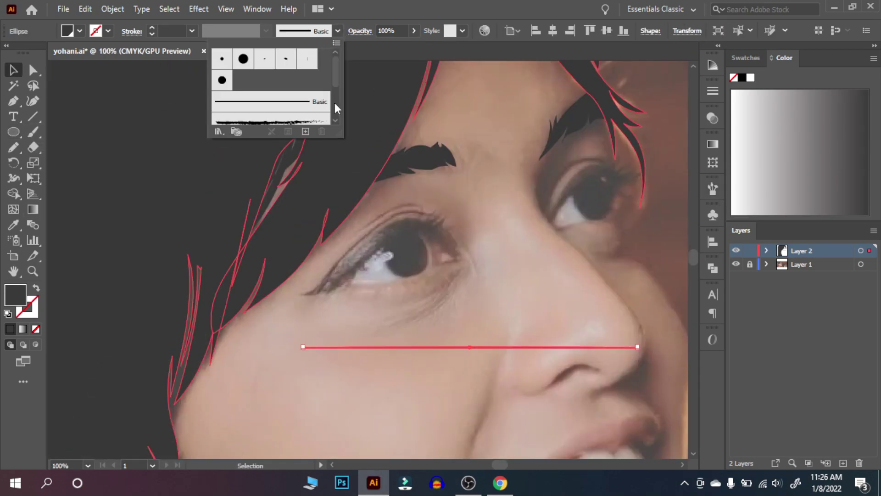
{"action": "left_click", "coordinate": [679, 287]}
{"action": "left_click", "coordinate": [641, 317]}
{"action": "left_click", "coordinate": [661, 415]}
Paint tapered eyelid and crease lines on both eyes and trace the left eye's lower lash line
{"action": "key", "text": "b"}
{"action": "left_click_drag", "start_coordinate": [304, 293], "coordinate": [341, 258]}
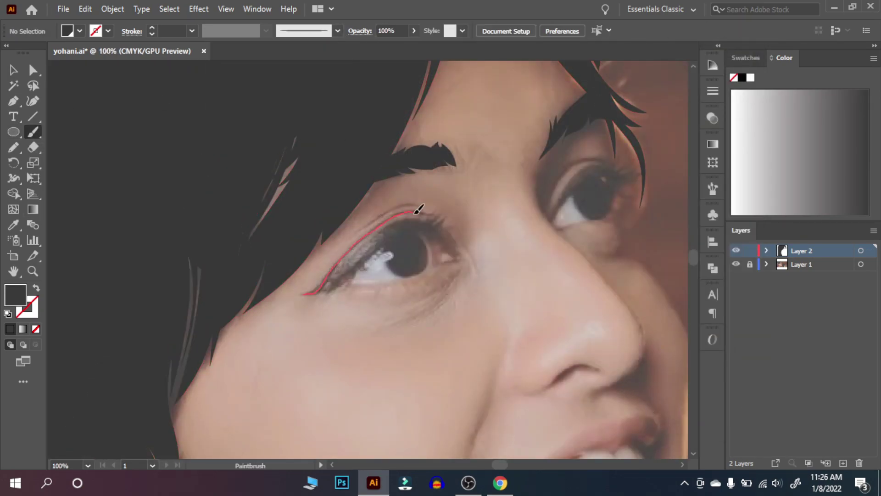
{"action": "left_click_drag", "start_coordinate": [418, 209], "coordinate": [431, 213]}
{"action": "left_click_drag", "start_coordinate": [353, 235], "coordinate": [377, 219]}
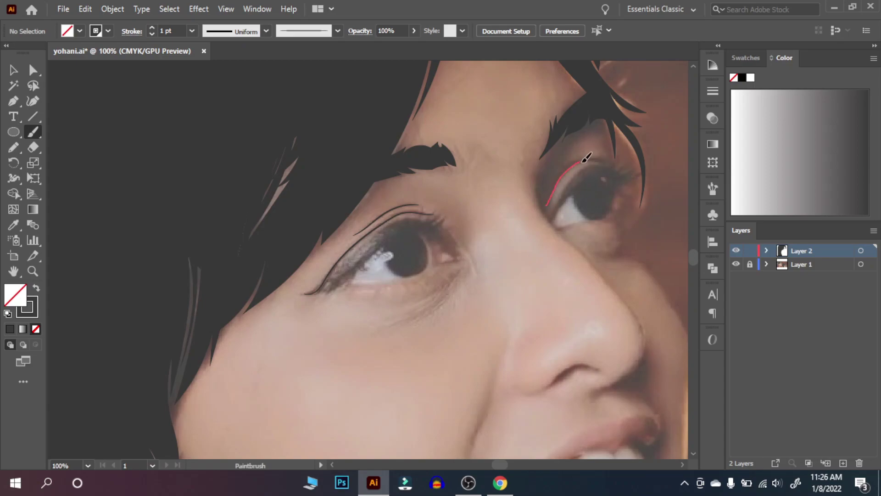
{"action": "left_click_drag", "start_coordinate": [585, 159], "coordinate": [615, 166]}
{"action": "key", "text": "v"}
{"action": "key", "text": "n"}
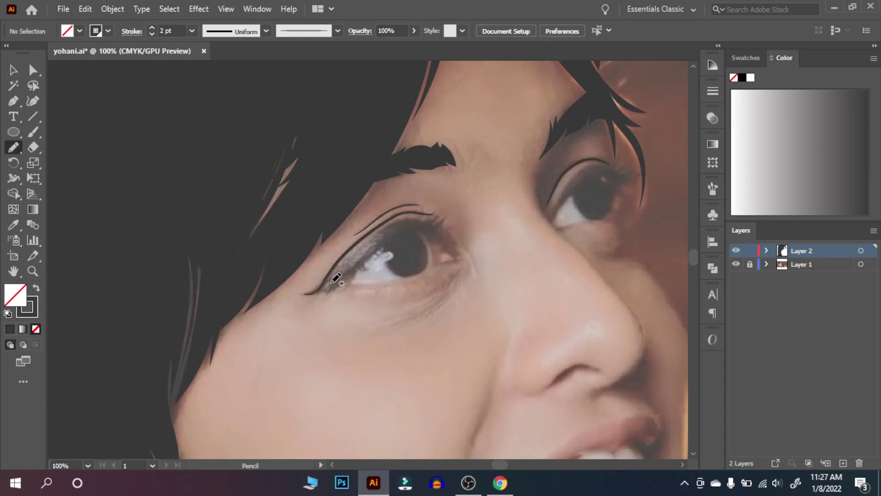
{"action": "left_click_drag", "start_coordinate": [349, 271], "coordinate": [372, 260]}
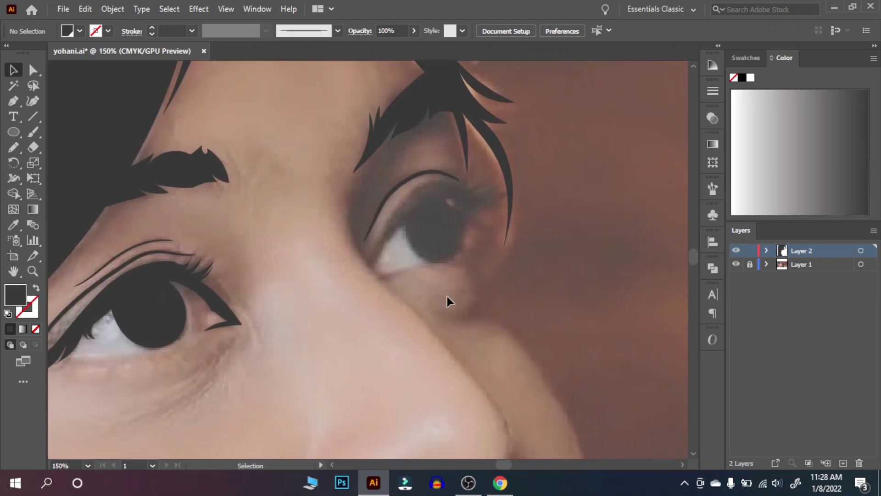
Fill the eye's inner corner and paint tapered lines along the nose side and cheek contour
{"action": "key", "text": "n"}
{"action": "mouse_move", "coordinate": [373, 265]}
{"action": "left_mouse_down"}
{"action": "mouse_move", "coordinate": [402, 267]}
{"action": "mouse_move", "coordinate": [406, 222]}
{"action": "left_mouse_up"}
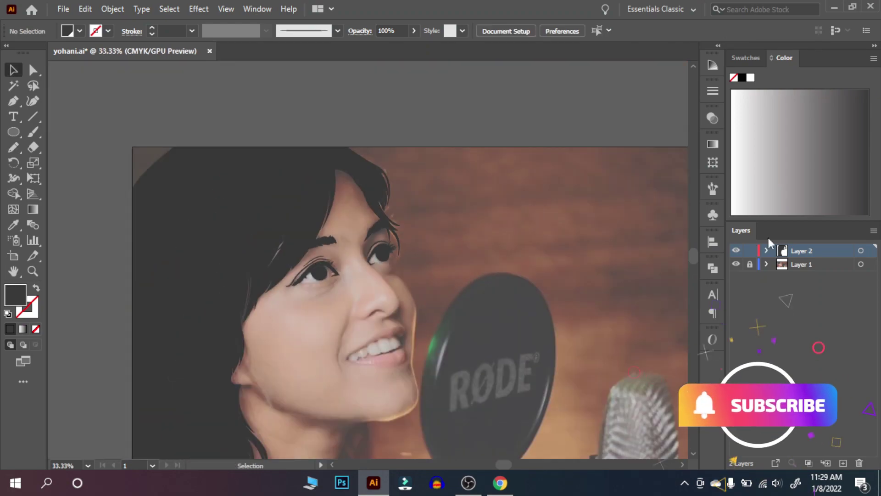
{"action": "key", "text": "ctrl+1"}
{"action": "scroll", "coordinate": [367, 257], "scroll_direction": "down", "scroll_amount": 3}
{"action": "key", "text": "b"}
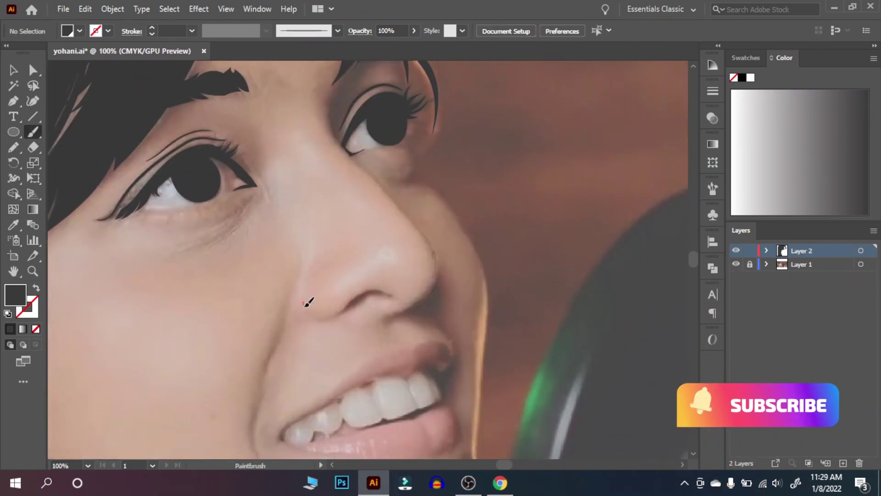
{"action": "left_click_drag", "start_coordinate": [304, 300], "coordinate": [409, 295]}
{"action": "scroll", "coordinate": [367, 257], "scroll_direction": "down", "scroll_amount": 2}
{"action": "mouse_move", "coordinate": [269, 366]}
{"action": "left_mouse_down"}
{"action": "mouse_move", "coordinate": [272, 280]}
{"action": "mouse_move", "coordinate": [296, 188]}
{"action": "left_mouse_up"}
{"action": "scroll", "coordinate": [301, 128], "scroll_direction": "up", "scroll_amount": 2}
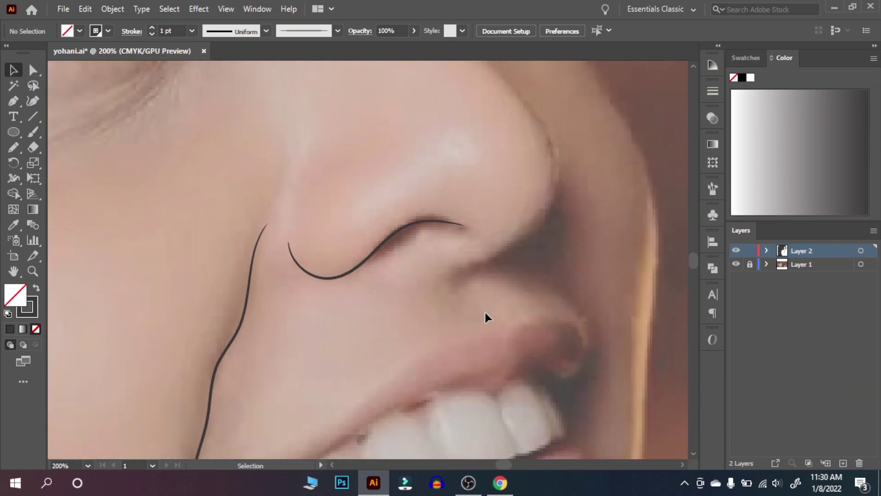
Draw a dark-filled shadow shape beside the nostril, then zoom out
{"action": "key", "text": "n"}
{"action": "key", "text": "shift+x"}
{"action": "left_click_drag", "start_coordinate": [402, 223], "coordinate": [361, 264]}
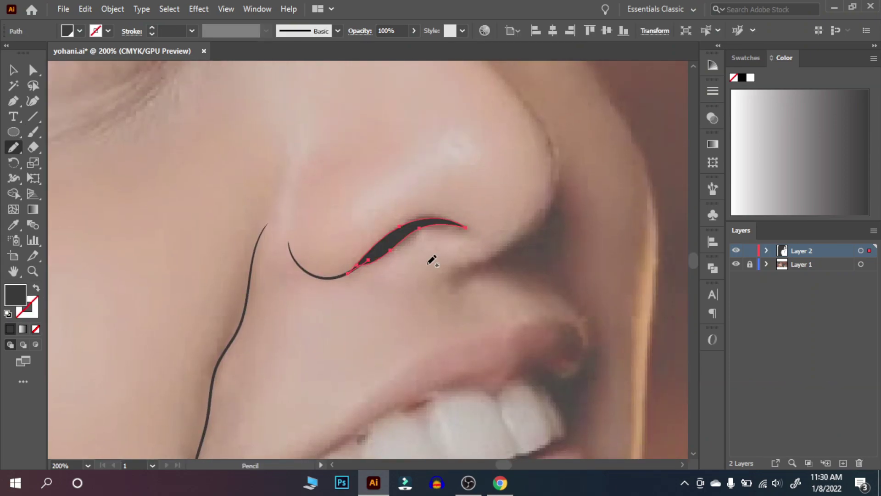
{"action": "scroll", "coordinate": [397, 308], "scroll_direction": "right", "scroll_amount": 3}
{"action": "scroll", "coordinate": [397, 308], "scroll_direction": "up", "scroll_amount": 1}
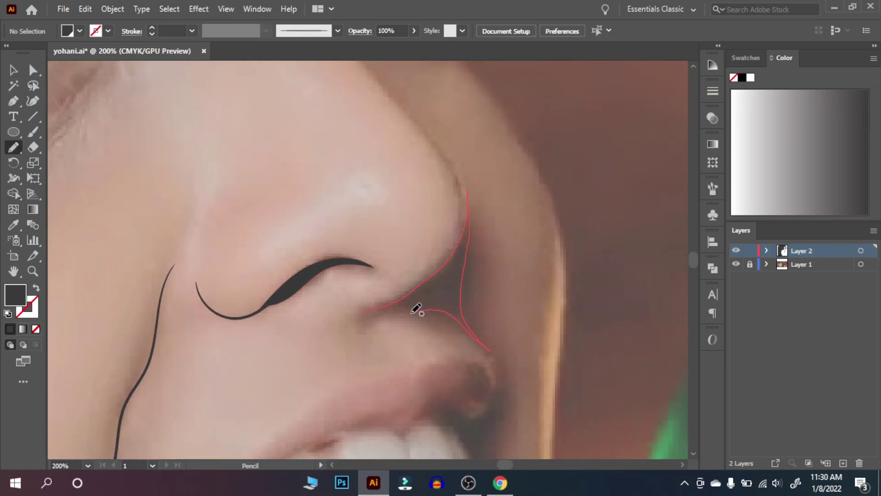
{"action": "left_click_drag", "start_coordinate": [417, 310], "coordinate": [367, 322]}
{"action": "key", "text": "v"}
{"action": "key", "text": "ctrl+0"}
{"action": "scroll", "coordinate": [397, 251], "scroll_direction": "up", "scroll_amount": 2}
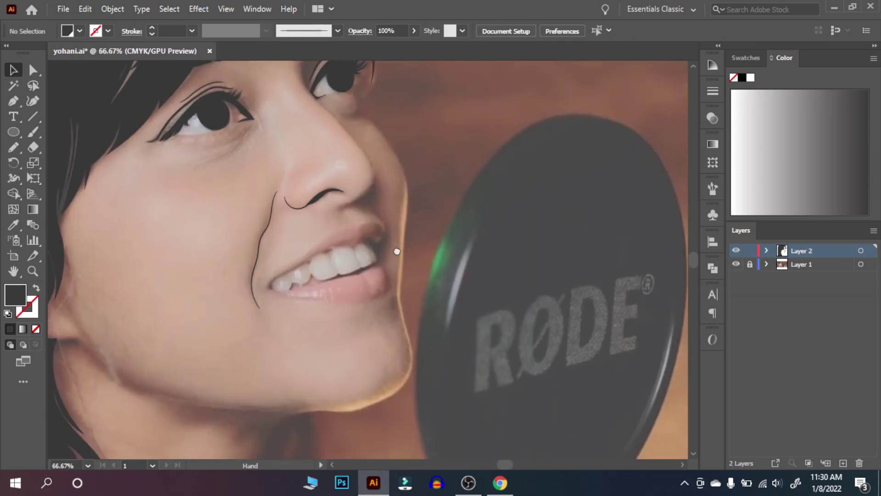
Paint the nose bridge line down toward the tip
{"action": "scroll", "coordinate": [404, 226], "scroll_direction": "up", "scroll_amount": 1}
{"action": "key", "text": "b"}
{"action": "left_click_drag", "start_coordinate": [275, 167], "coordinate": [277, 195]}
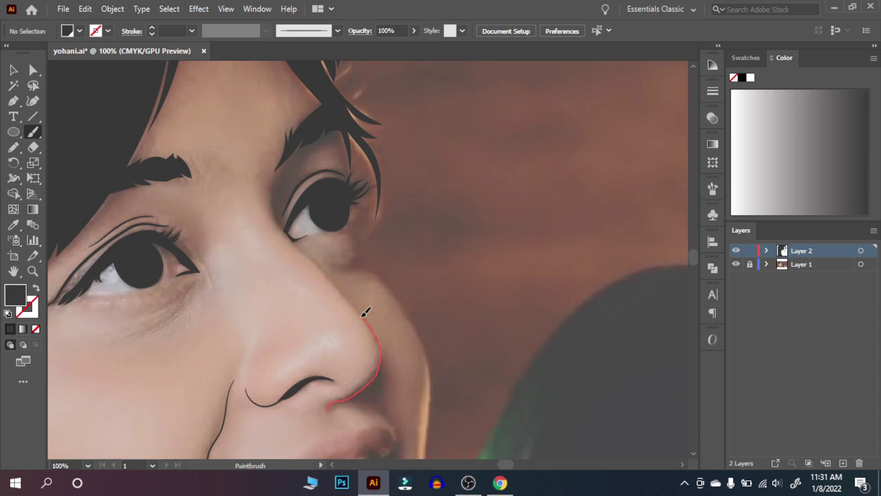
{"action": "key", "text": "shift+x"}
{"action": "left_click_drag", "start_coordinate": [328, 405], "coordinate": [342, 397]}
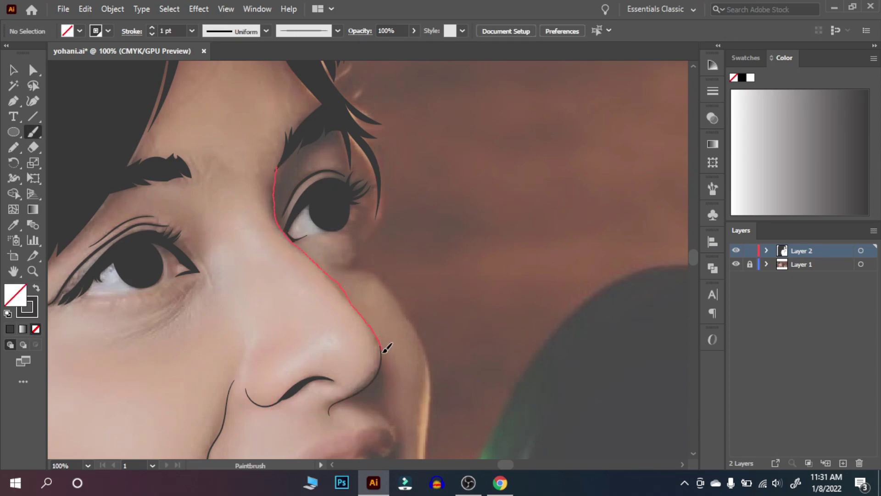
{"action": "left_click_drag", "start_coordinate": [386, 348], "coordinate": [387, 348]}
{"action": "key", "text": "ctrl+0"}
Trace the dark gap between teeth and lips and fill it dark
{"action": "scroll", "coordinate": [419, 183], "scroll_direction": "up", "scroll_amount": 2}
{"action": "key", "text": "n"}
{"action": "scroll", "coordinate": [263, 297], "scroll_direction": "up", "scroll_amount": 2}
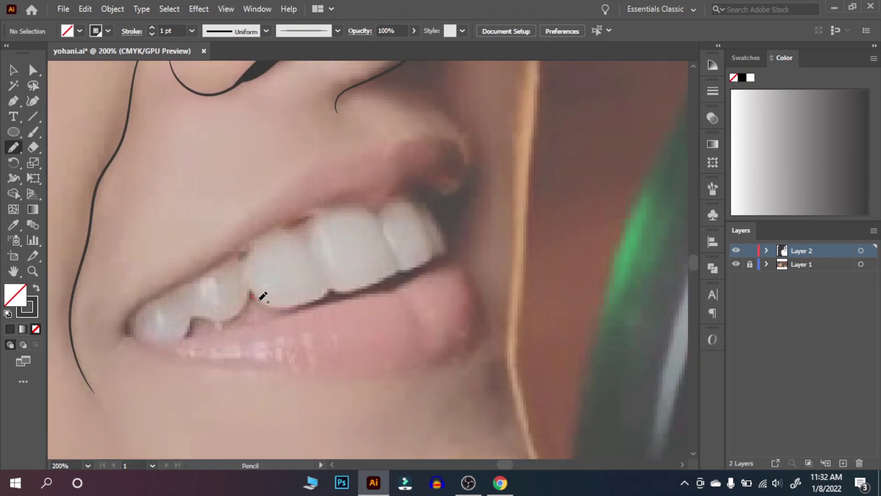
{"action": "left_click_drag", "start_coordinate": [278, 308], "coordinate": [349, 292]}
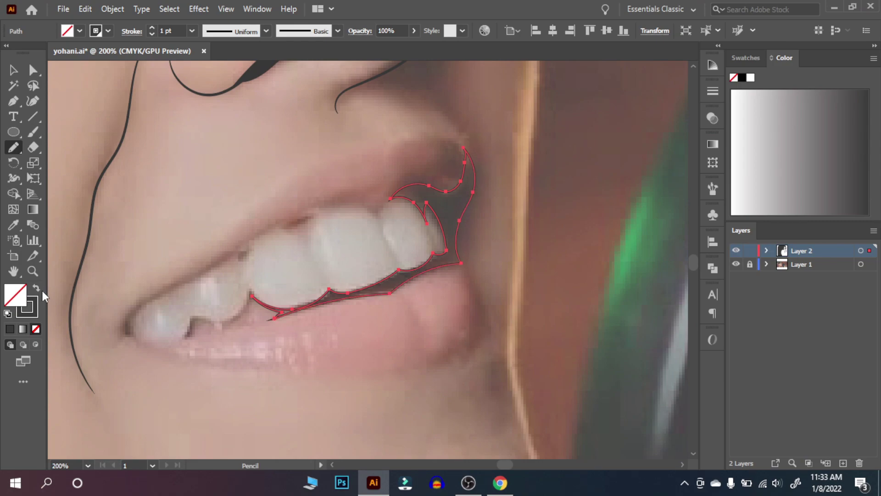
{"action": "key", "text": "shift+x"}
{"action": "key", "text": "ctrl+shift+a"}
{"action": "scroll", "coordinate": [519, 266], "scroll_direction": "up", "scroll_amount": 3}
Draw the dark-filled nostril shadow shape
{"action": "left_click_drag", "start_coordinate": [434, 146], "coordinate": [402, 186]}
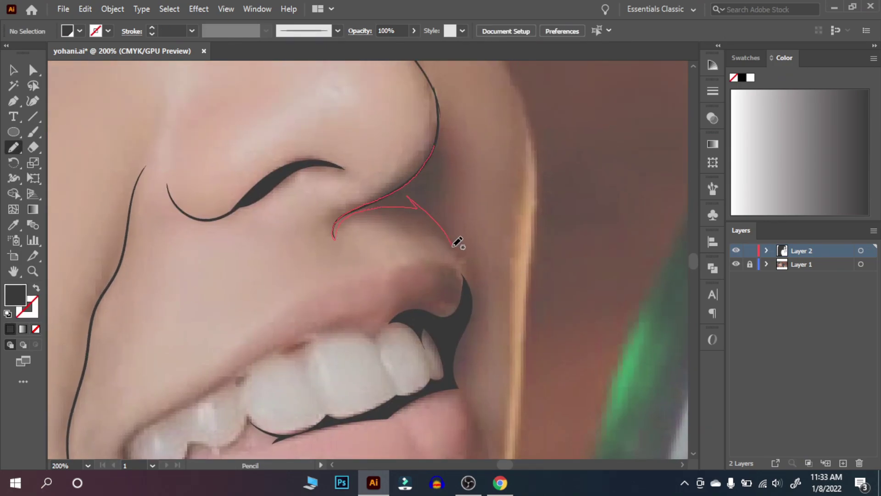
{"action": "left_click_drag", "start_coordinate": [457, 242], "coordinate": [442, 132]}
{"action": "key", "text": "shift+x"}
{"action": "key", "text": "v"}
{"action": "key", "text": "ctrl+shift+a"}
{"action": "scroll", "coordinate": [502, 211], "scroll_direction": "down", "scroll_amount": 4}
{"action": "scroll", "coordinate": [449, 249], "scroll_direction": "up", "scroll_amount": 3}
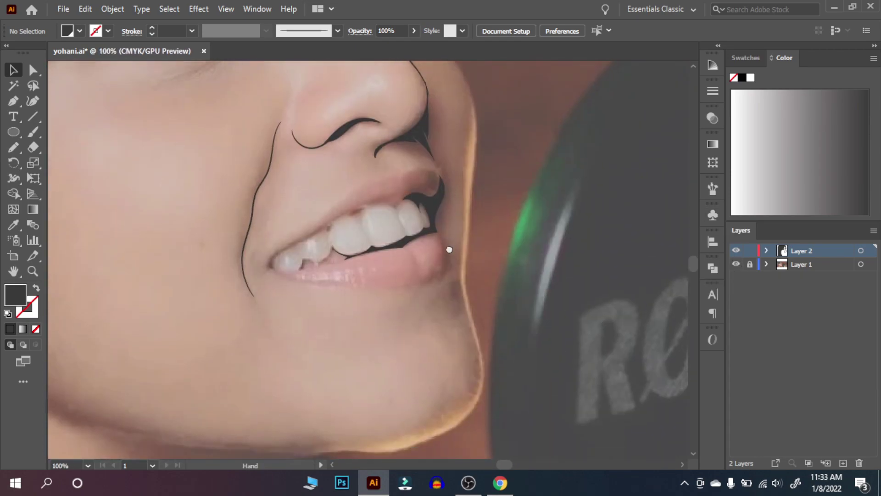
Brush the lip lines from the mouth corners along the upper lip
{"action": "key", "text": "b"}
{"action": "left_click_drag", "start_coordinate": [271, 269], "coordinate": [274, 258]}
{"action": "left_click_drag", "start_coordinate": [353, 211], "coordinate": [397, 202]}
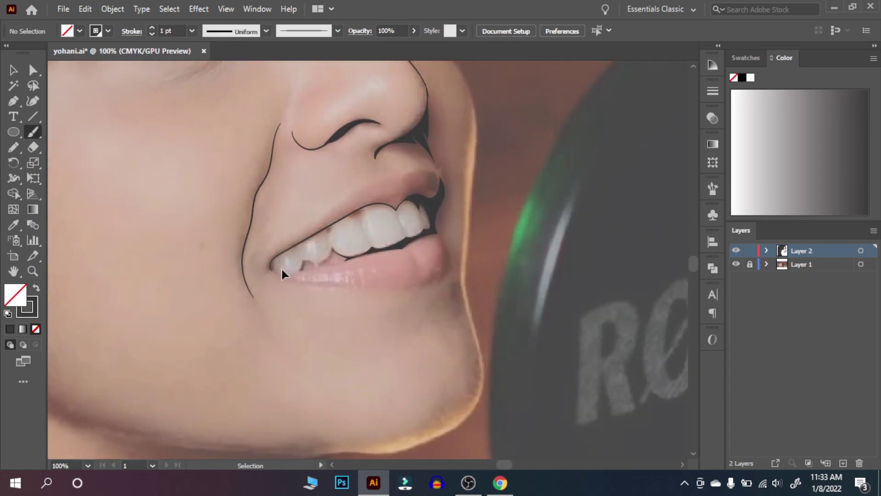
{"action": "key", "text": "ctrl+plus"}
{"action": "left_click_drag", "start_coordinate": [222, 274], "coordinate": [223, 264]}
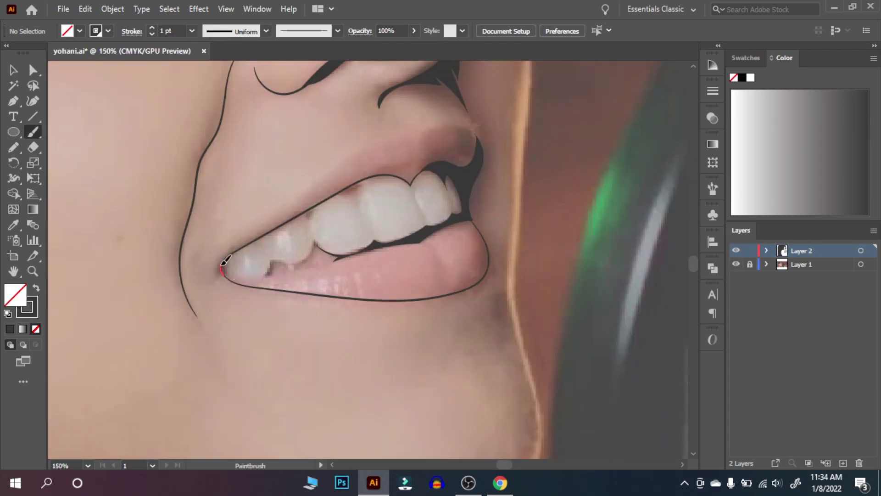
{"action": "left_click_drag", "start_coordinate": [457, 125], "coordinate": [478, 139]}
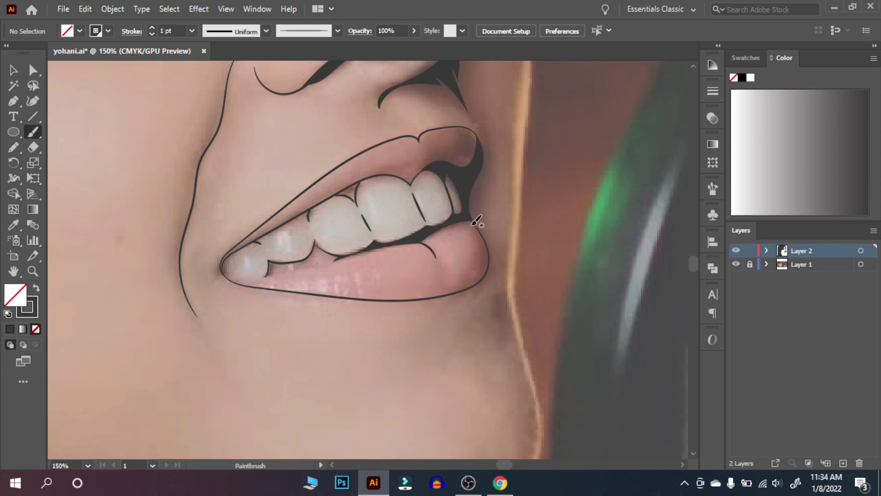
Draw a curve along the lower jaw with a 2 pt line weight
{"action": "scroll", "coordinate": [475, 216], "scroll_direction": "down", "scroll_amount": 3}
{"action": "scroll", "coordinate": [525, 220], "scroll_direction": "up", "scroll_amount": 2}
{"action": "mouse_move", "coordinate": [164, 281]}
{"action": "left_mouse_down"}
{"action": "mouse_move", "coordinate": [278, 337]}
{"action": "mouse_move", "coordinate": [393, 356]}
{"action": "left_mouse_up"}
{"action": "left_click", "coordinate": [388, 385], "text": "ctrl"}
Finish the jaw line and the dark neck shadow shape, then deselect it
{"action": "scroll", "coordinate": [430, 346], "scroll_direction": "down", "scroll_amount": 4}
{"action": "key", "text": "n"}
{"action": "left_click_drag", "start_coordinate": [317, 286], "coordinate": [361, 191]}
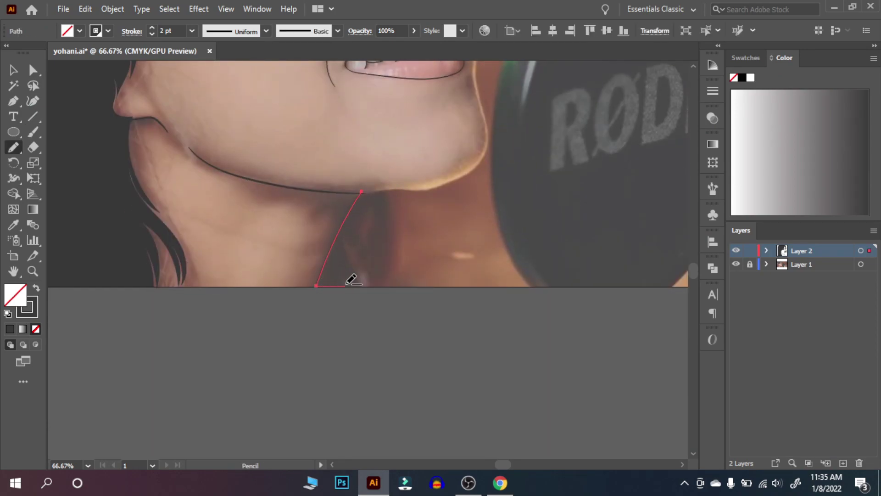
{"action": "key", "text": "v"}
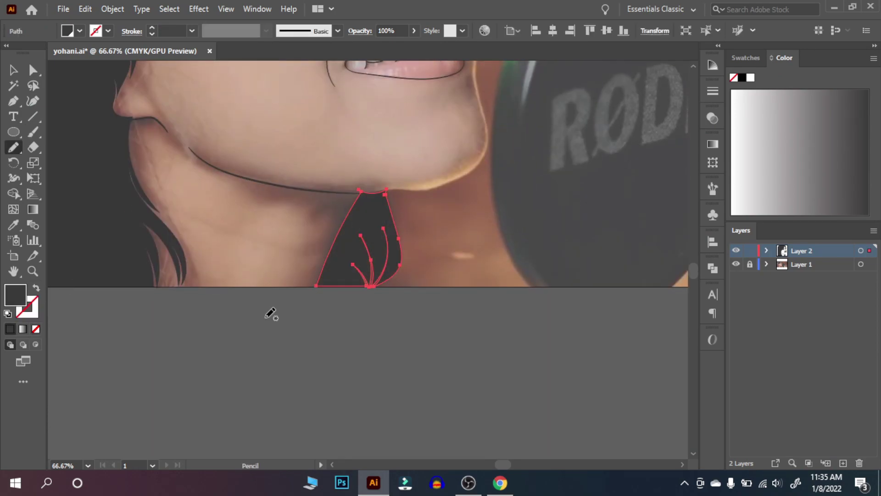
{"action": "left_click", "coordinate": [269, 324]}
Brush fine lines along the cheek and under the left eye
{"action": "scroll", "coordinate": [432, 269], "scroll_direction": "down", "scroll_amount": 3}
{"action": "scroll", "coordinate": [433, 269], "scroll_direction": "up", "scroll_amount": 2}
{"action": "scroll", "coordinate": [370, 177], "scroll_direction": "up", "scroll_amount": 1}
{"action": "key", "text": "b"}
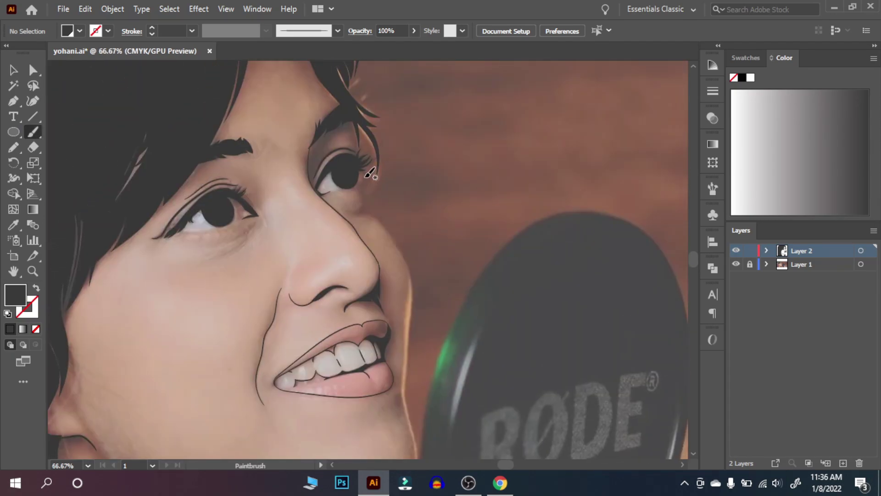
{"action": "scroll", "coordinate": [370, 177], "scroll_direction": "up", "scroll_amount": 2}
{"action": "left_click_drag", "start_coordinate": [267, 200], "coordinate": [486, 142]}
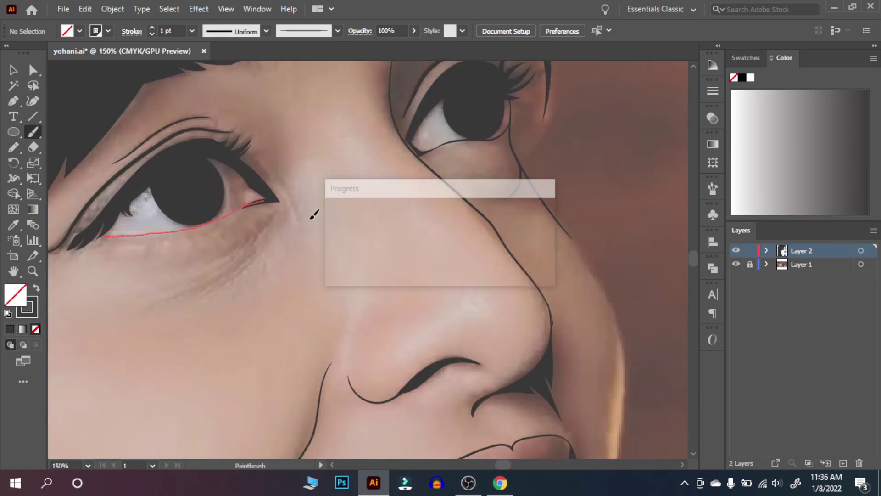
{"action": "left_click_drag", "start_coordinate": [270, 225], "coordinate": [250, 250]}
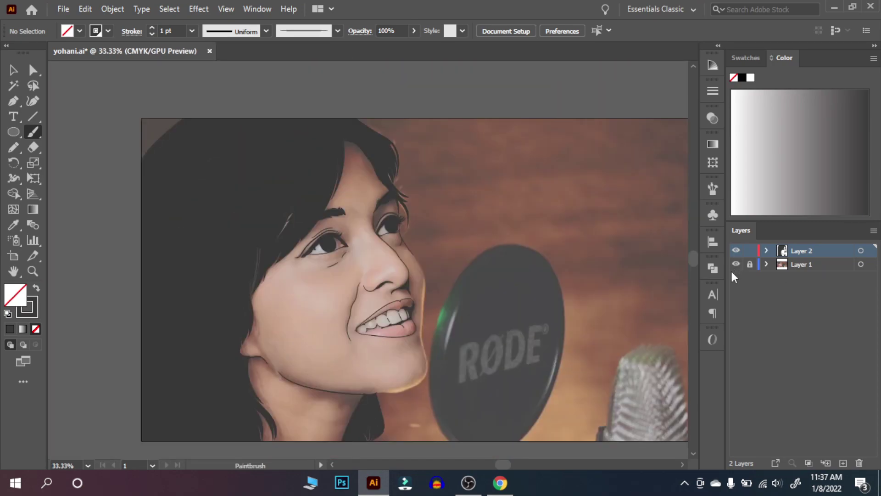
Set white fill with no stroke and outline the left eye white as a closed Pen shape
{"action": "left_click", "coordinate": [36, 289]}
{"action": "scroll", "coordinate": [379, 245], "scroll_direction": "up", "scroll_amount": 5}
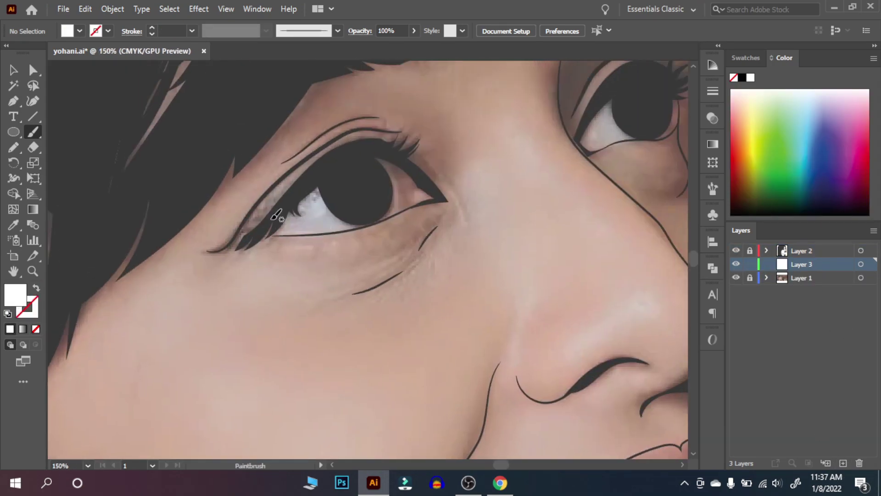
{"action": "key", "text": "n"}
{"action": "key", "text": "p"}
{"action": "left_click", "coordinate": [221, 226]}
{"action": "left_click", "coordinate": [369, 214]}
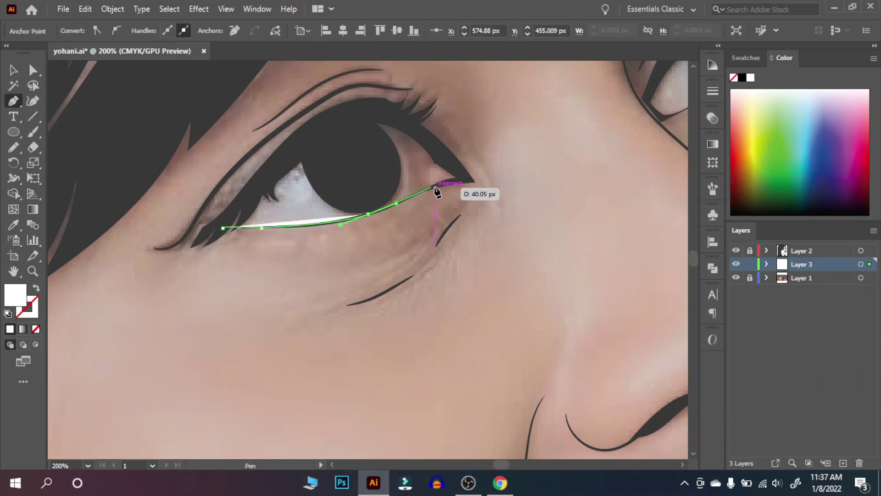
{"action": "left_click", "coordinate": [466, 176]}
{"action": "left_click", "coordinate": [359, 109]}
{"action": "left_click", "coordinate": [222, 227]}
Outline the right eye white as a closed white shape and deselect it
{"action": "scroll", "coordinate": [367, 229], "scroll_direction": "right", "scroll_amount": 10}
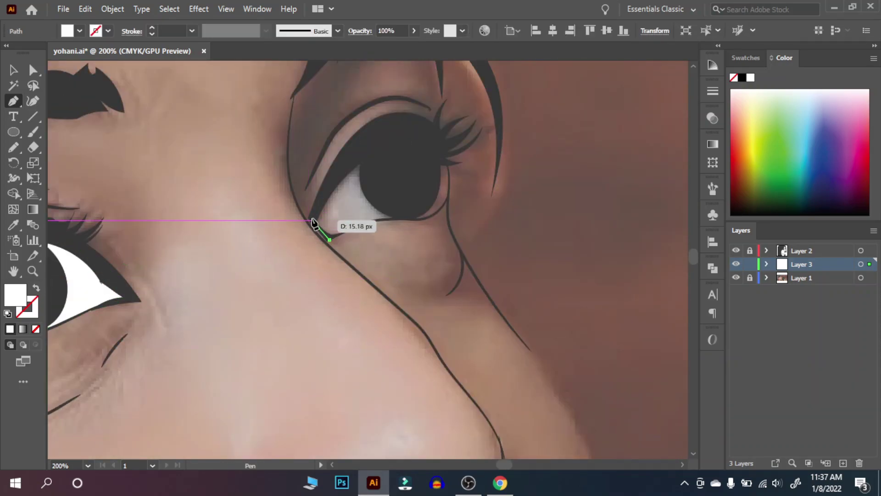
{"action": "left_click", "coordinate": [312, 220]}
{"action": "left_click", "coordinate": [348, 154]}
{"action": "left_click", "coordinate": [407, 131]}
{"action": "left_click", "coordinate": [445, 150]}
{"action": "left_click", "coordinate": [438, 209]}
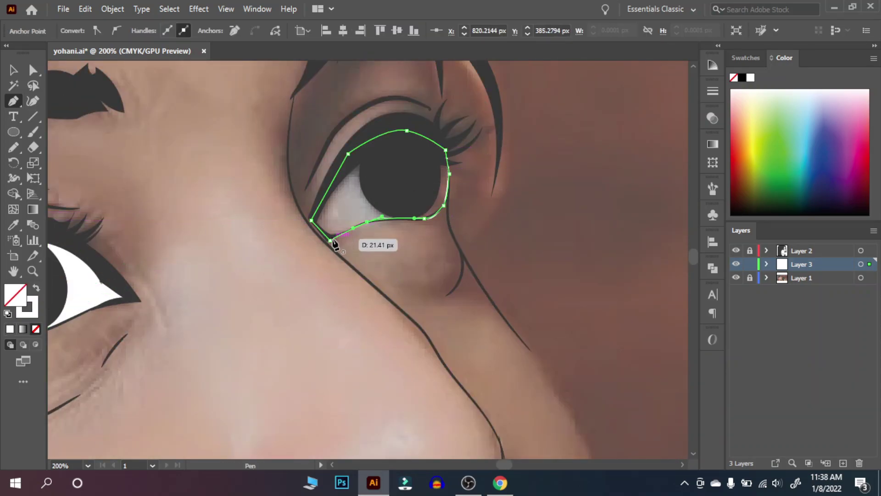
{"action": "left_click", "coordinate": [311, 220]}
{"action": "key", "text": "v"}
{"action": "left_click", "coordinate": [497, 265]}
{"action": "scroll", "coordinate": [392, 151], "scroll_direction": "down", "scroll_amount": 3}
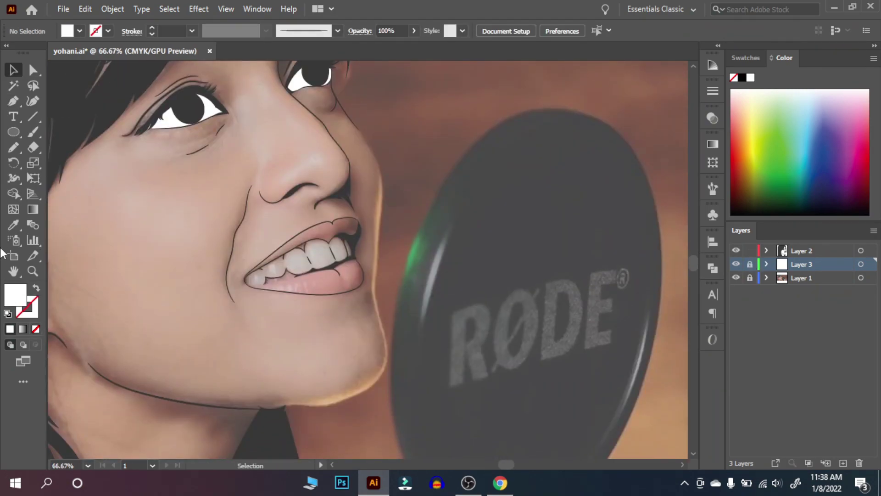
Brush a fine outline along the chin edge on Layer 2, undoing a stray stroke
{"action": "left_click", "coordinate": [801, 250]}
{"action": "key", "text": "b"}
{"action": "left_click_drag", "start_coordinate": [283, 406], "coordinate": [321, 402]}
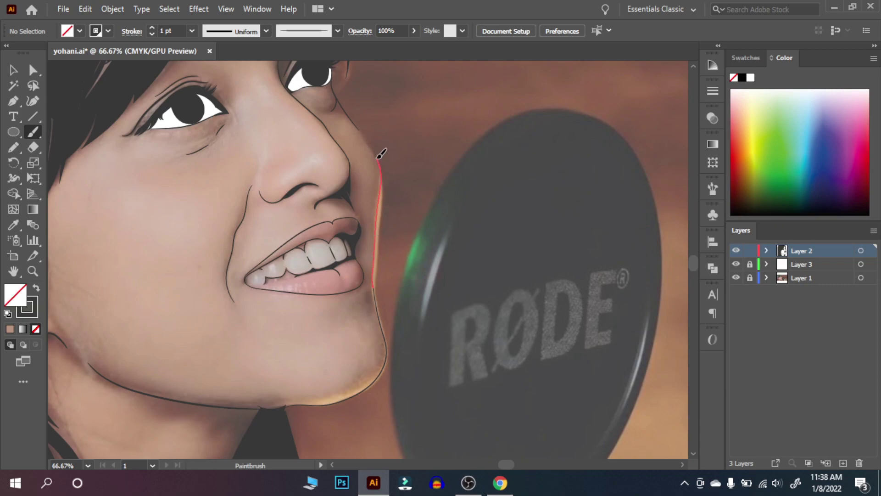
{"action": "key", "text": "ctrl+z"}
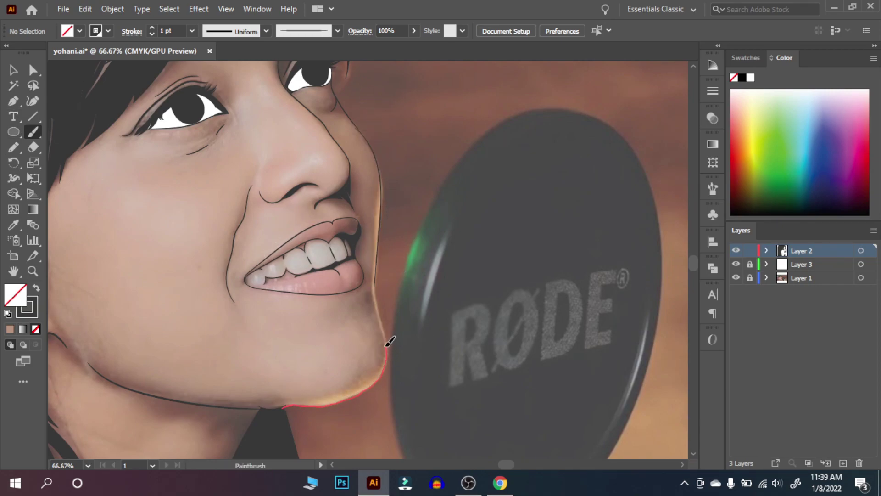
{"action": "key", "text": "ctrl+0"}
Lock Layer 2 and make Layer 3 the active layer
{"action": "left_click", "coordinate": [750, 250]}
{"action": "left_click", "coordinate": [801, 264]}
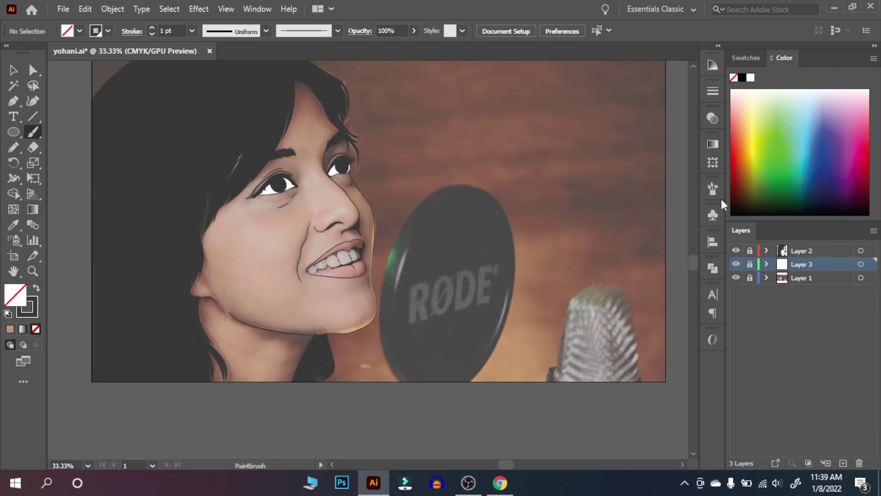
{"action": "key", "text": "n"}
{"action": "scroll", "coordinate": [380, 292], "scroll_direction": "up", "scroll_amount": 4}
Draw a light grey DDDDDD shadow shape inside the left eye white
{"action": "scroll", "coordinate": [426, 240], "scroll_direction": "up", "scroll_amount": 5}
{"action": "key", "text": "shift+x"}
{"action": "double_click", "coordinate": [16, 294]}
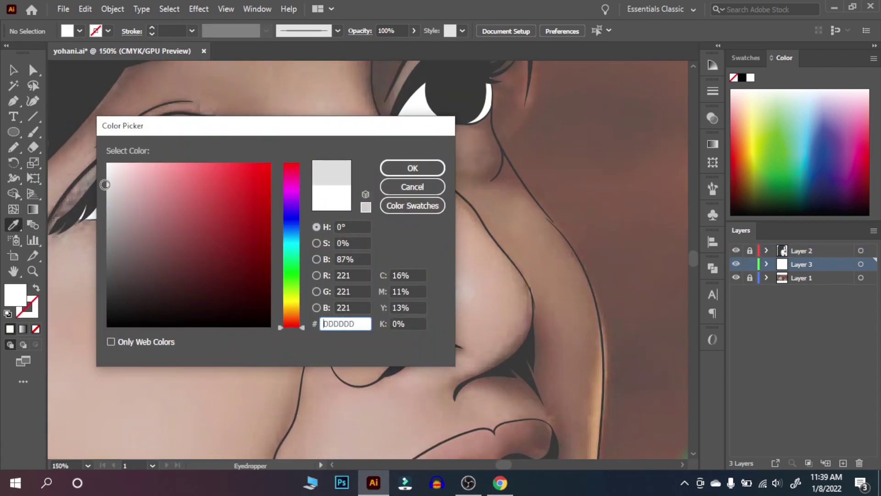
{"action": "left_click", "coordinate": [408, 167]}
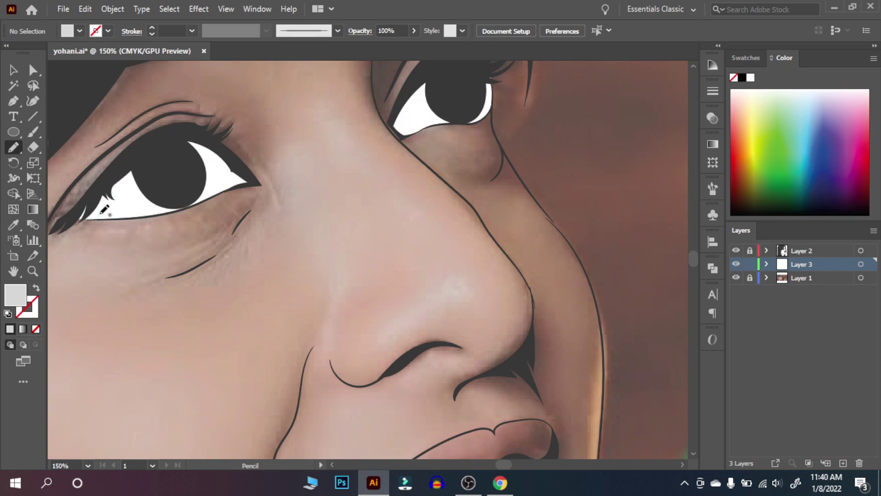
{"action": "left_click_drag", "start_coordinate": [99, 214], "coordinate": [141, 209]}
{"action": "left_click_drag", "start_coordinate": [76, 213], "coordinate": [82, 216]}
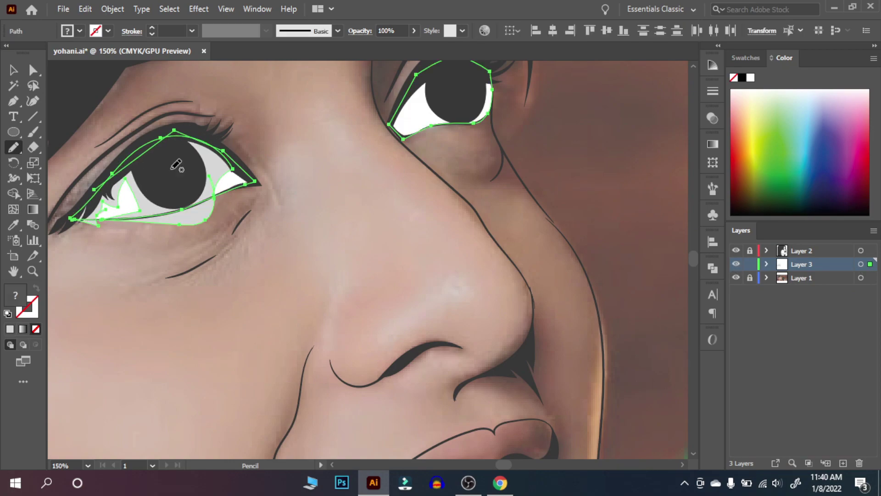
{"action": "key", "text": "v"}
{"action": "left_click", "coordinate": [193, 309]}
Add a matching light grey shadow shape inside the right eye white
{"action": "double_click", "coordinate": [15, 295]}
{"action": "key", "text": "Return"}
{"action": "key", "text": "n"}
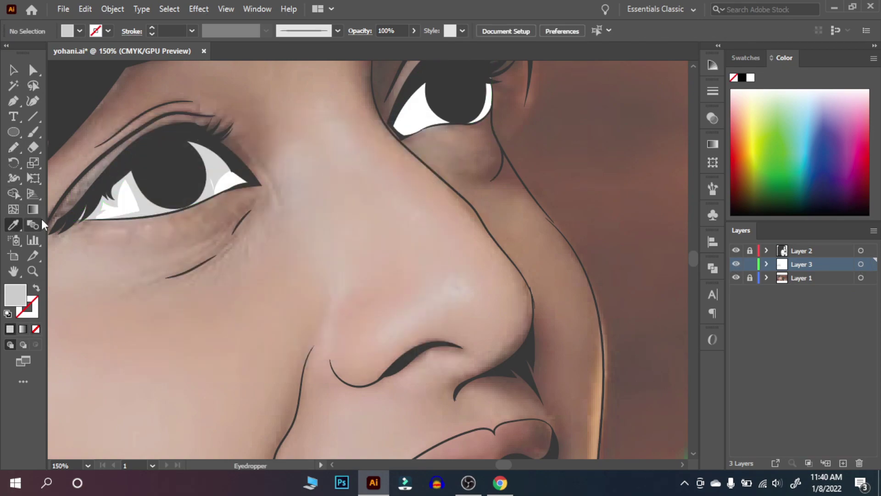
{"action": "scroll", "coordinate": [348, 291], "scroll_direction": "up", "scroll_amount": 3}
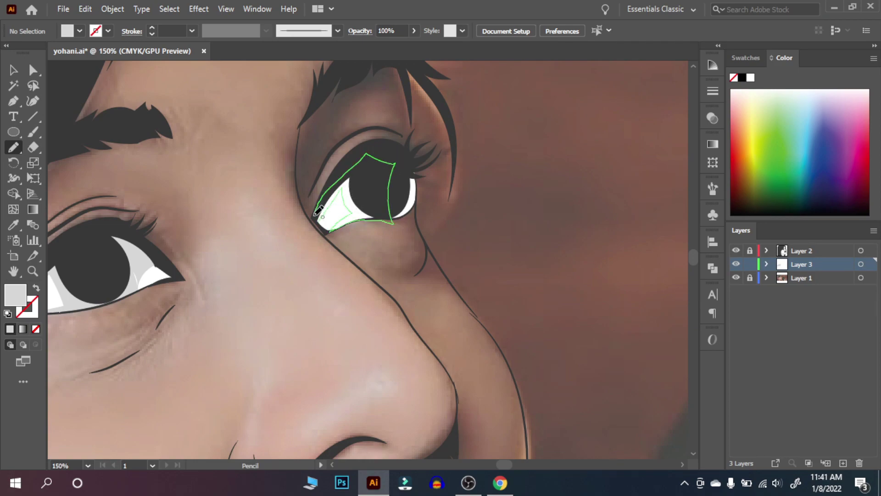
{"action": "left_click_drag", "start_coordinate": [317, 210], "coordinate": [319, 215]}
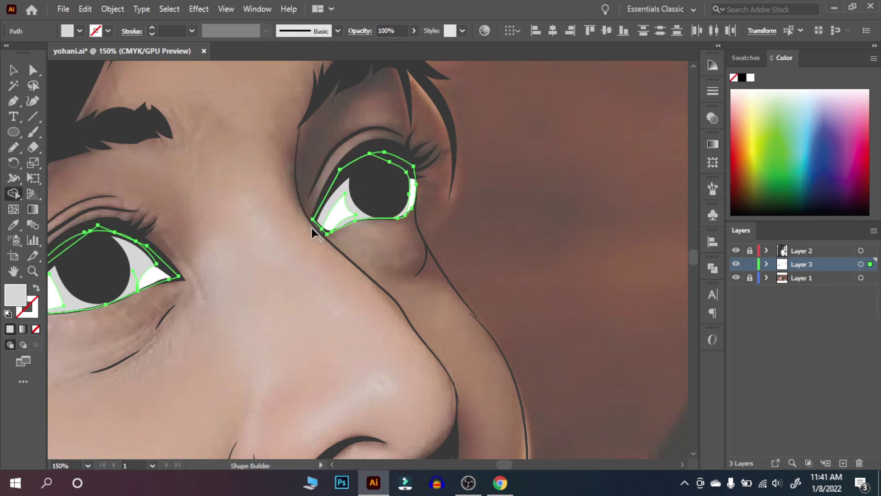
{"action": "key", "text": "v"}
{"action": "left_click", "coordinate": [312, 228]}
{"action": "scroll", "coordinate": [426, 277], "scroll_direction": "left", "scroll_amount": 5}
Draw shading shapes in the corners of both eye whites
{"action": "double_click", "coordinate": [15, 294]}
{"action": "left_click", "coordinate": [413, 169]}
{"action": "key", "text": "n"}
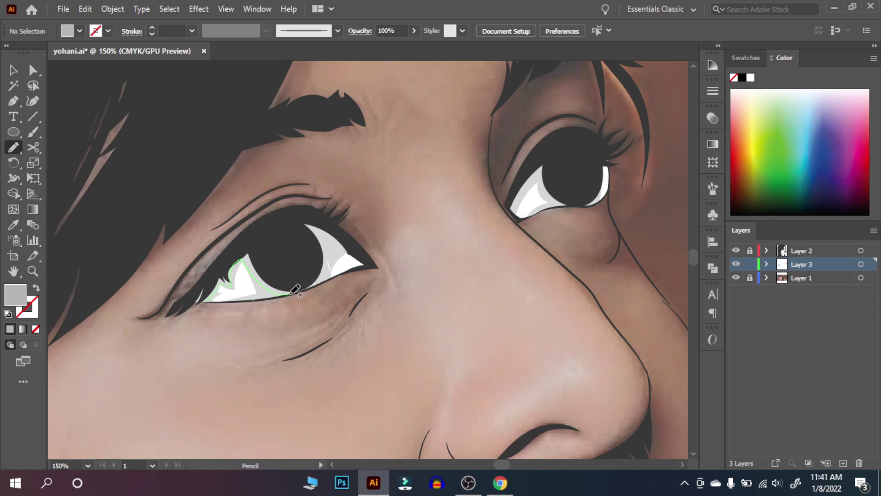
{"action": "left_click_drag", "start_coordinate": [197, 300], "coordinate": [187, 302]}
{"action": "mouse_move", "coordinate": [510, 212]}
{"action": "left_mouse_down"}
{"action": "mouse_move", "coordinate": [536, 179]}
{"action": "mouse_move", "coordinate": [511, 209]}
{"action": "left_mouse_up"}
{"action": "key", "text": "ctrl+shift+a"}
{"action": "key", "text": "ctrl+plus"}
Fill the corner shape with a white-to-red linear gradient, red stop at 50% opacity
{"action": "key", "text": "g"}
{"action": "left_click", "coordinate": [560, 244]}
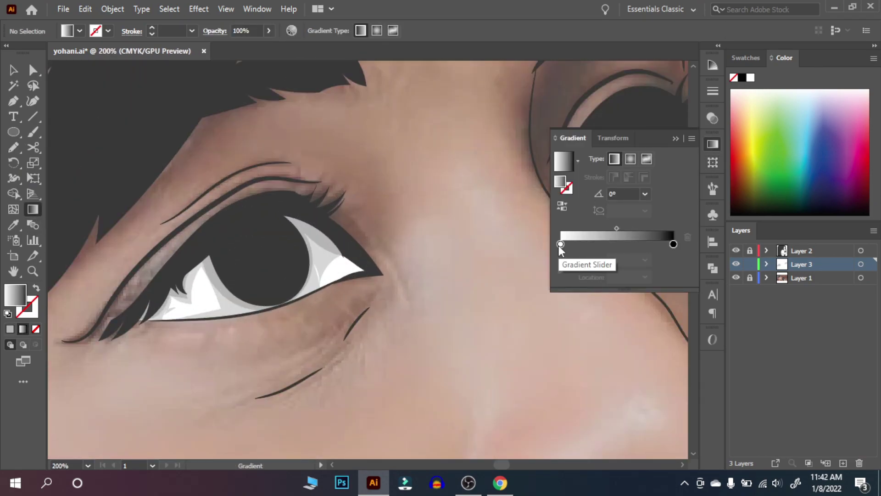
{"action": "double_click", "coordinate": [674, 244]}
{"action": "left_click_drag", "start_coordinate": [623, 312], "coordinate": [612, 310]}
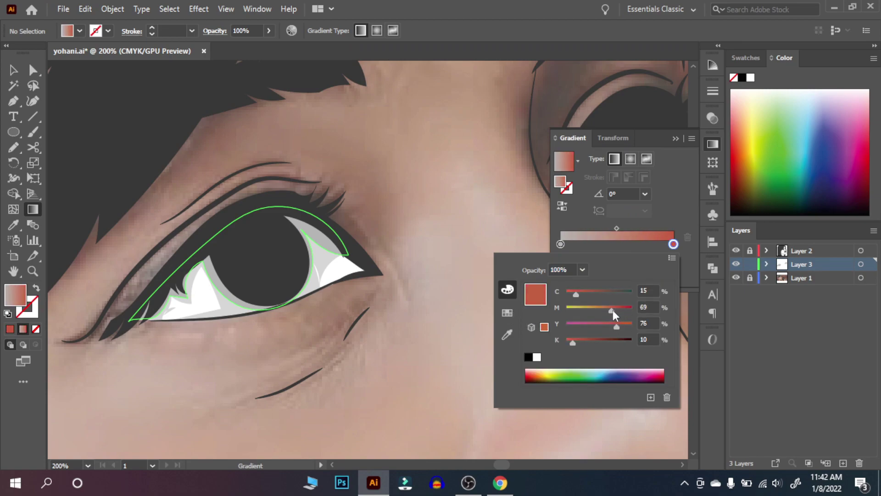
{"action": "left_click", "coordinate": [582, 270]}
{"action": "key", "text": "Escape"}
Draw gradient shading shapes in the outer corners of both eyes and zoom out to check
{"action": "key", "text": "n"}
{"action": "mouse_move", "coordinate": [304, 216]}
{"action": "left_mouse_down"}
{"action": "mouse_move", "coordinate": [338, 279]}
{"action": "mouse_move", "coordinate": [308, 221]}
{"action": "left_mouse_up"}
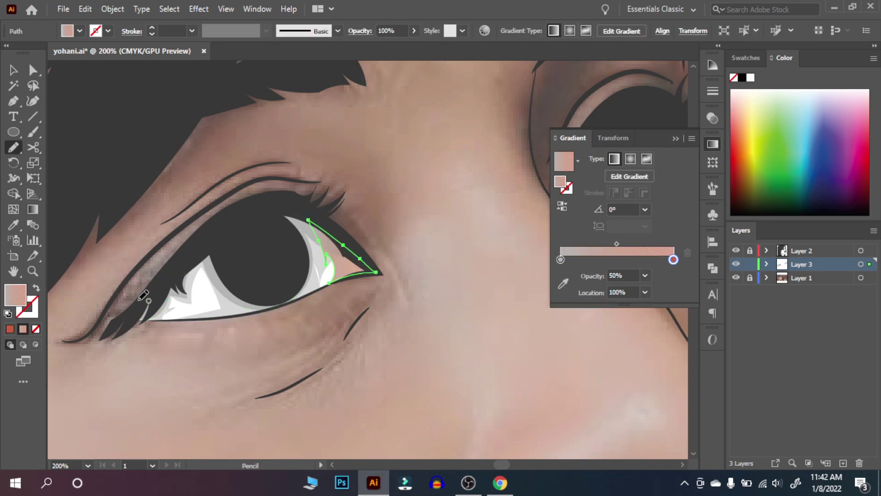
{"action": "scroll", "coordinate": [408, 204], "scroll_direction": "right", "scroll_amount": 5}
{"action": "left_click_drag", "start_coordinate": [500, 134], "coordinate": [507, 149]}
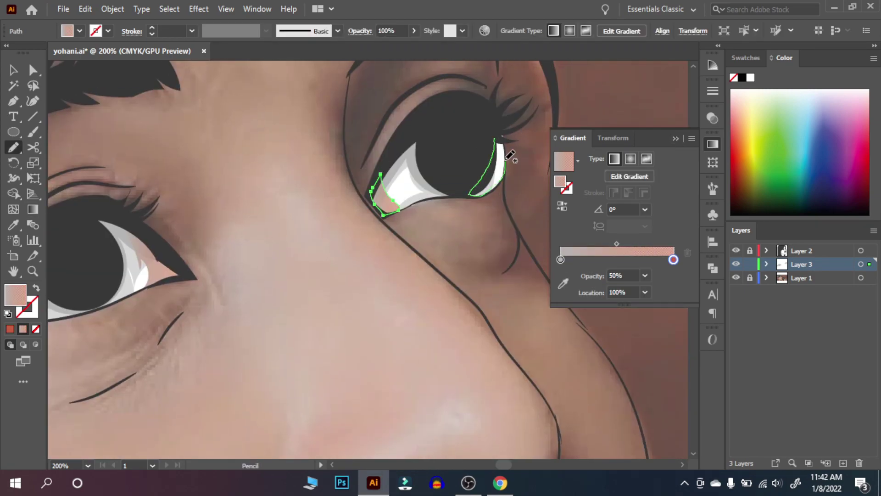
{"action": "key", "text": "v"}
{"action": "key", "text": "ctrl+shift+a"}
{"action": "key", "text": "ctrl+minus"}
{"action": "key", "text": "ctrl+minus"}
{"action": "key", "text": "ctrl+minus"}
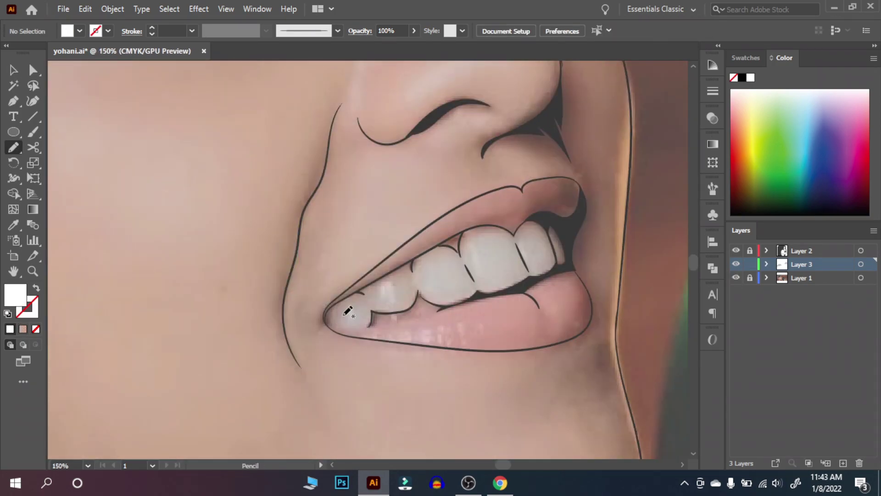
Draw the upper teeth shape with the Pencil and compare it against the photo
{"action": "mouse_move", "coordinate": [329, 326]}
{"action": "left_mouse_down"}
{"action": "mouse_move", "coordinate": [369, 327]}
{"action": "mouse_move", "coordinate": [423, 289]}
{"action": "mouse_move", "coordinate": [482, 295]}
{"action": "mouse_move", "coordinate": [542, 278]}
{"action": "mouse_move", "coordinate": [564, 227]}
{"action": "mouse_move", "coordinate": [373, 280]}
{"action": "left_mouse_up"}
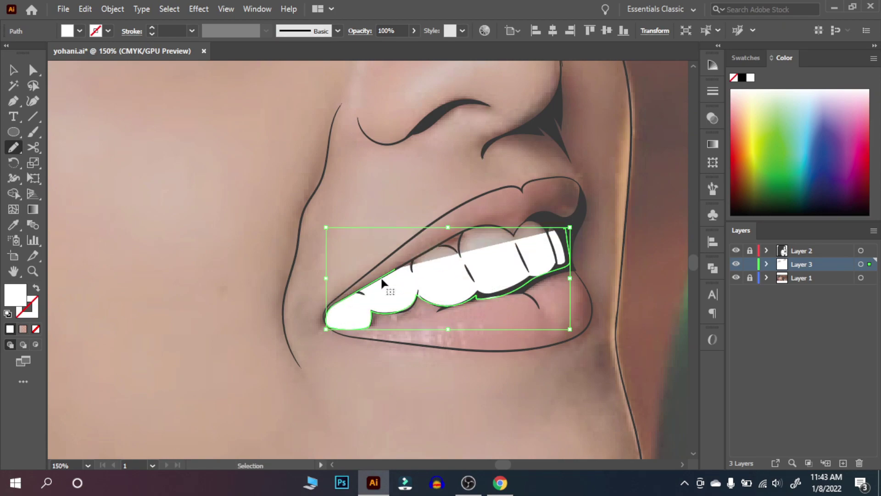
{"action": "left_click_drag", "start_coordinate": [421, 252], "coordinate": [370, 290]}
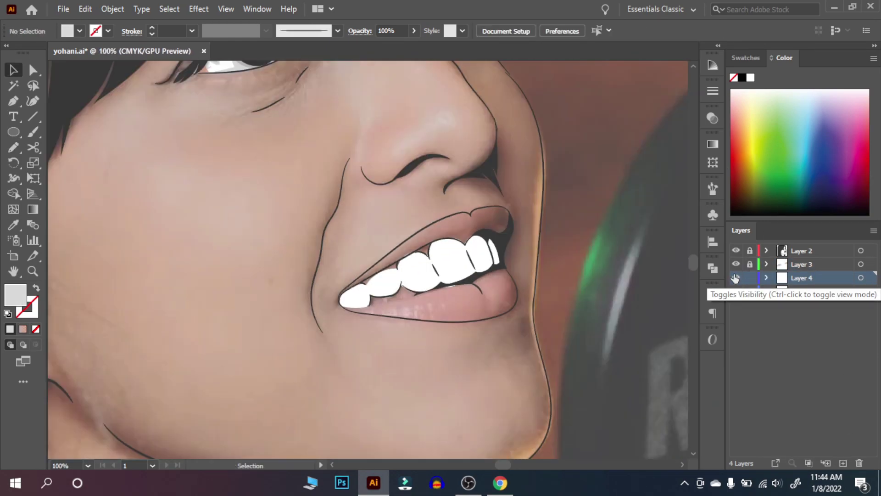
{"action": "left_click", "coordinate": [735, 277]}
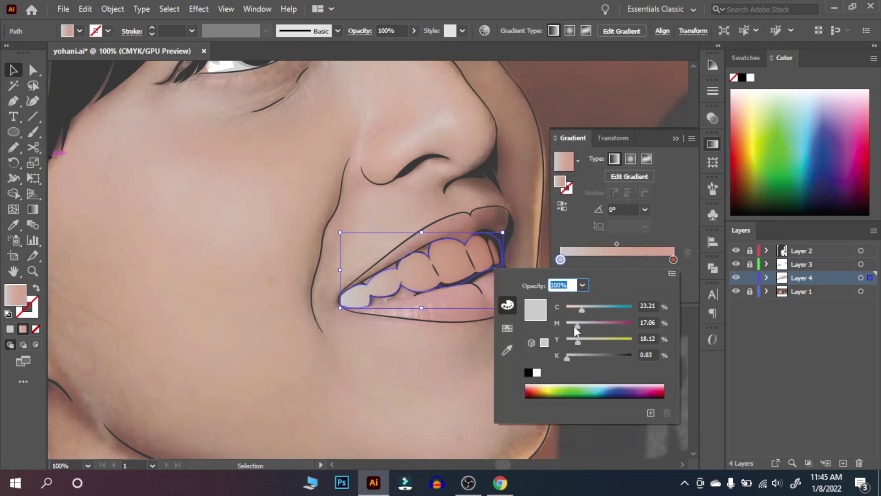
Set both teeth gradient stops to opaque light grey, K around 16–24%
{"action": "left_click", "coordinate": [581, 285]}
{"action": "left_click", "coordinate": [615, 403]}
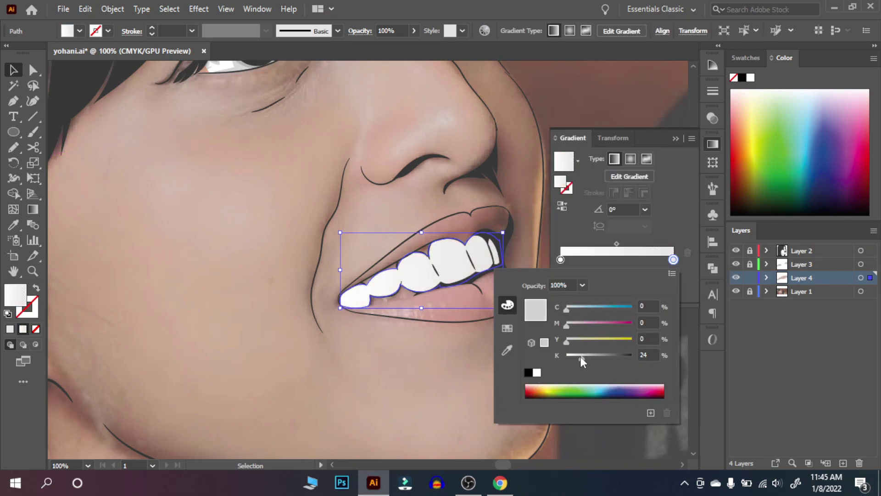
{"action": "left_click_drag", "start_coordinate": [580, 356], "coordinate": [585, 357]}
{"action": "left_click", "coordinate": [673, 260]}
{"action": "double_click", "coordinate": [561, 259]}
{"action": "left_click", "coordinate": [675, 138]}
{"action": "left_click", "coordinate": [202, 265]}
Pencil-draw a shading shape over the front tooth in Outline view
{"action": "key", "text": "ctrl+equal"}
{"action": "key", "text": "ctrl+equal"}
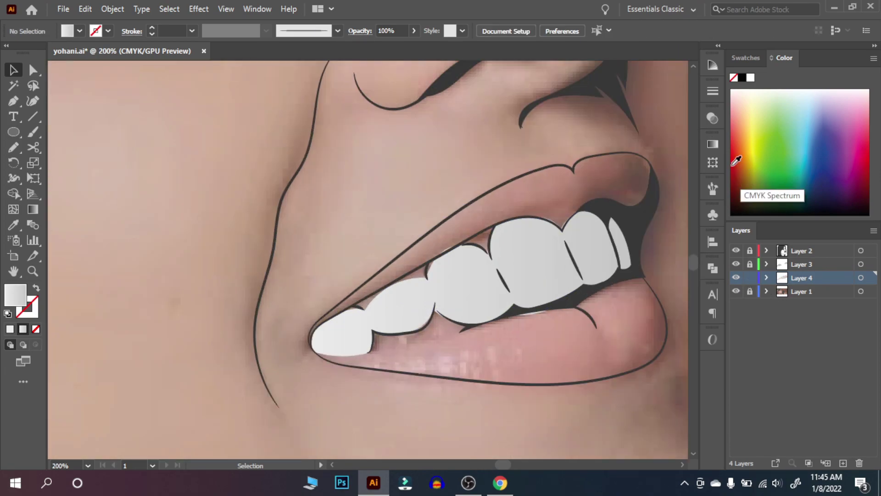
{"action": "key", "text": "ctrl+y"}
{"action": "key", "text": "n"}
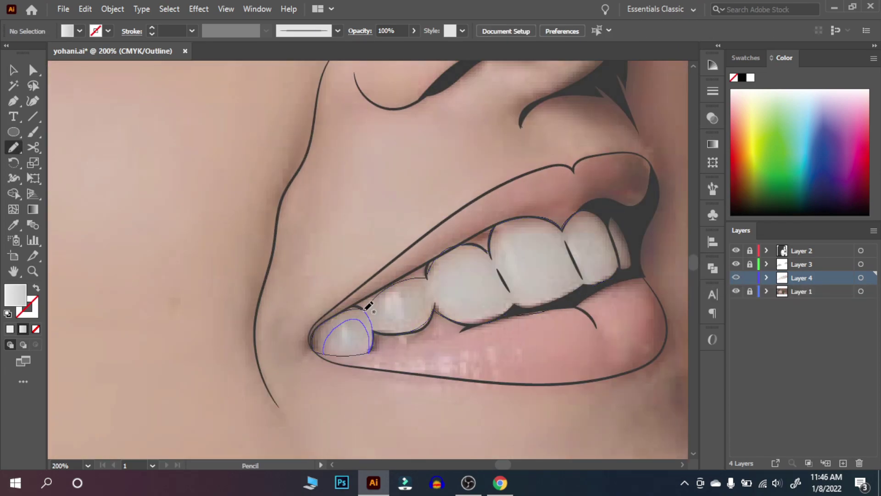
{"action": "left_click_drag", "start_coordinate": [366, 309], "coordinate": [314, 345]}
{"action": "key", "text": "ctrl+y"}
{"action": "key", "text": "ctrl+shift+a"}
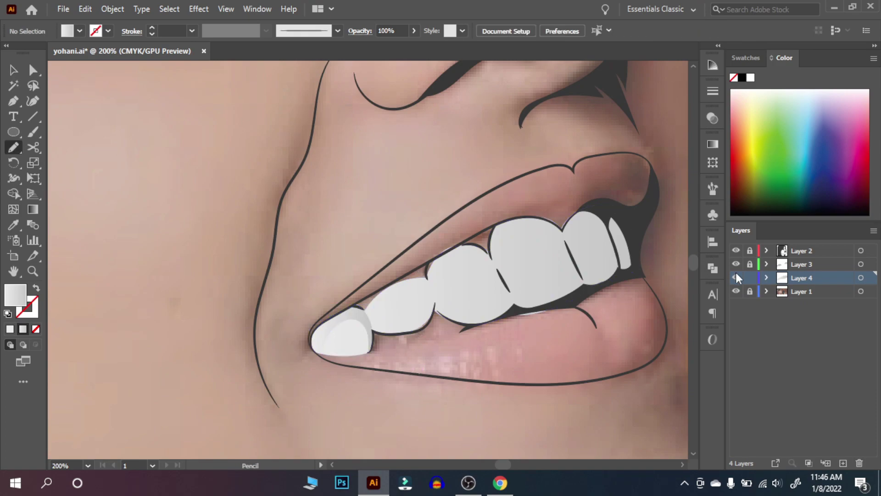
{"action": "key", "text": "ctrl+y"}
Outline the second tooth and adjust its grey gradient start colour
{"action": "left_click_drag", "start_coordinate": [426, 317], "coordinate": [380, 291]}
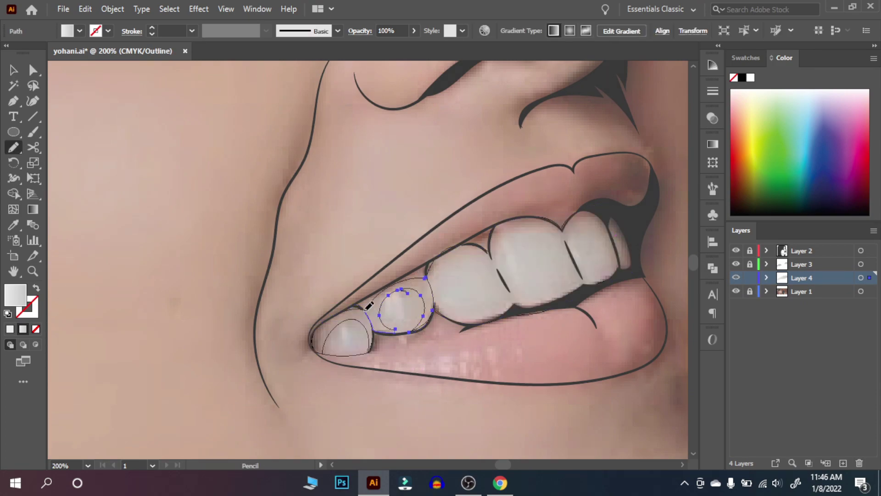
{"action": "key", "text": "ctrl+y"}
{"action": "key", "text": "v"}
{"action": "key", "text": "ctrl+shift+a"}
{"action": "left_click", "coordinate": [713, 143]}
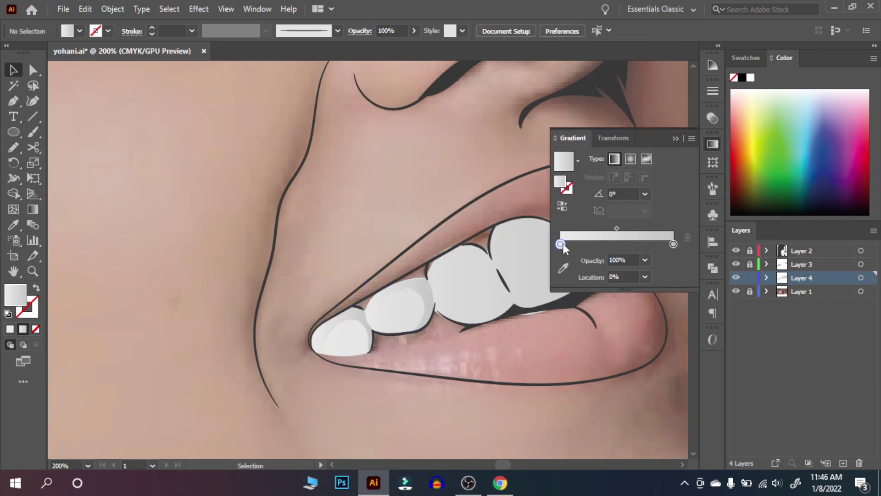
{"action": "double_click", "coordinate": [560, 244]}
{"action": "left_click", "coordinate": [675, 138]}
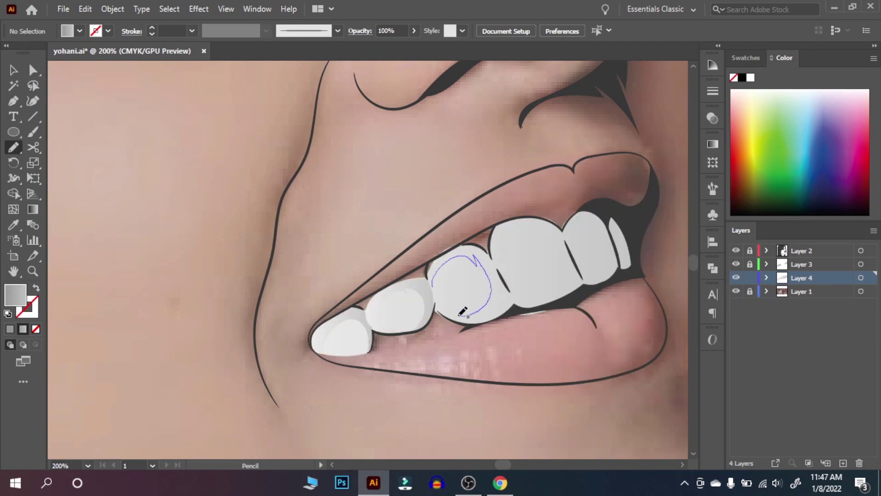
Outline the third tooth, the back teeth and the large middle tooth
{"action": "left_click_drag", "start_coordinate": [525, 303], "coordinate": [435, 282]}
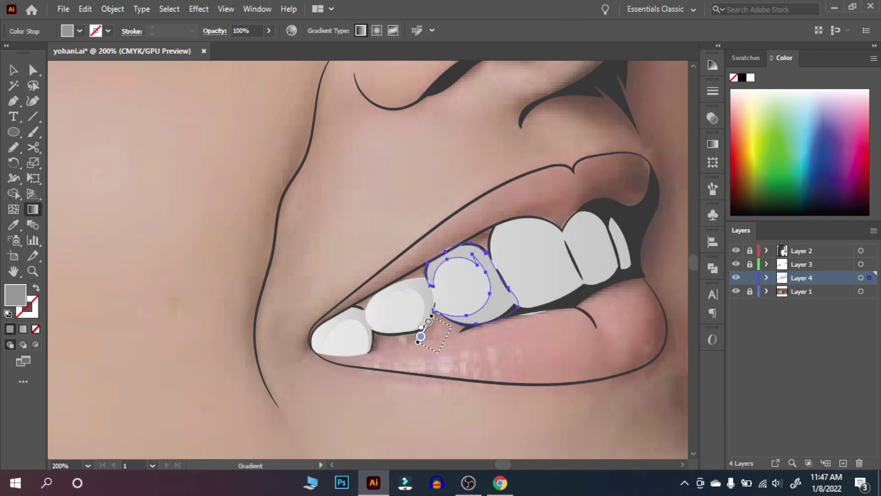
{"action": "key", "text": "v"}
{"action": "left_click", "coordinate": [736, 280]}
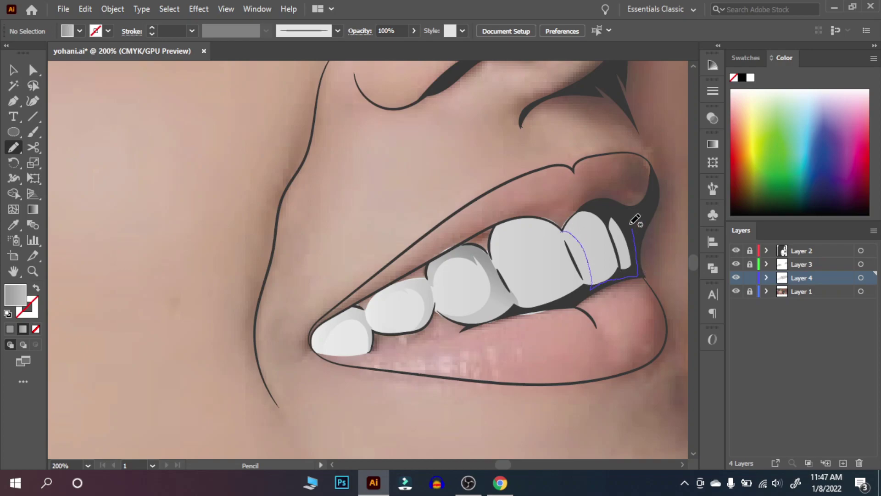
{"action": "left_click_drag", "start_coordinate": [635, 219], "coordinate": [561, 231]}
{"action": "left_click_drag", "start_coordinate": [520, 301], "coordinate": [517, 214]}
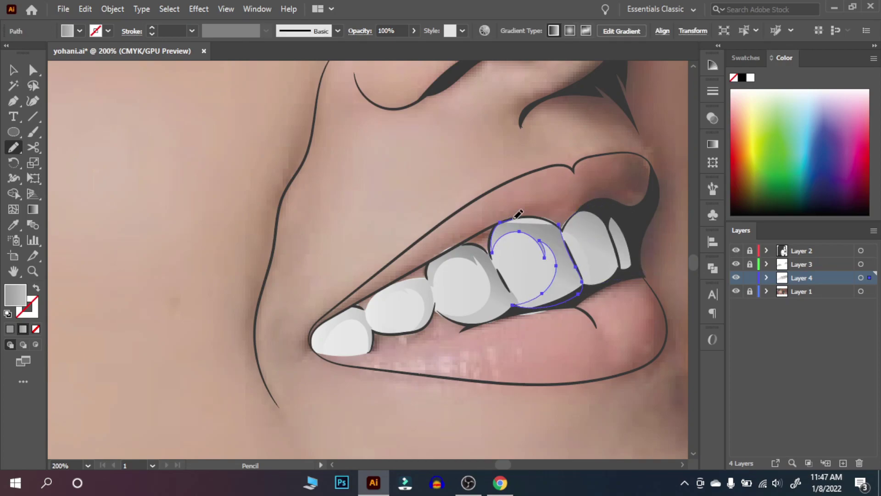
{"action": "left_click", "coordinate": [33, 210]}
Add grey BFBFBF shadow shapes between the teeth and along a tooth edge
{"action": "key", "text": "v"}
{"action": "left_click", "coordinate": [489, 418]}
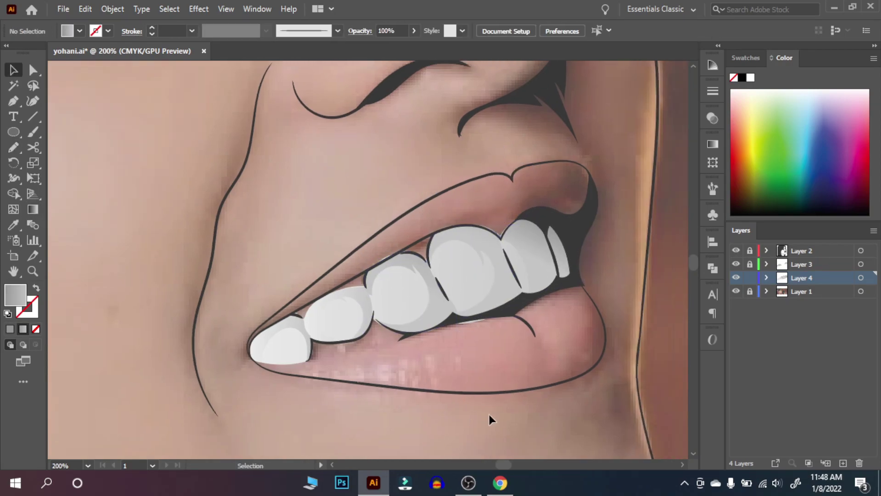
{"action": "left_click_drag", "start_coordinate": [449, 318], "coordinate": [444, 321]}
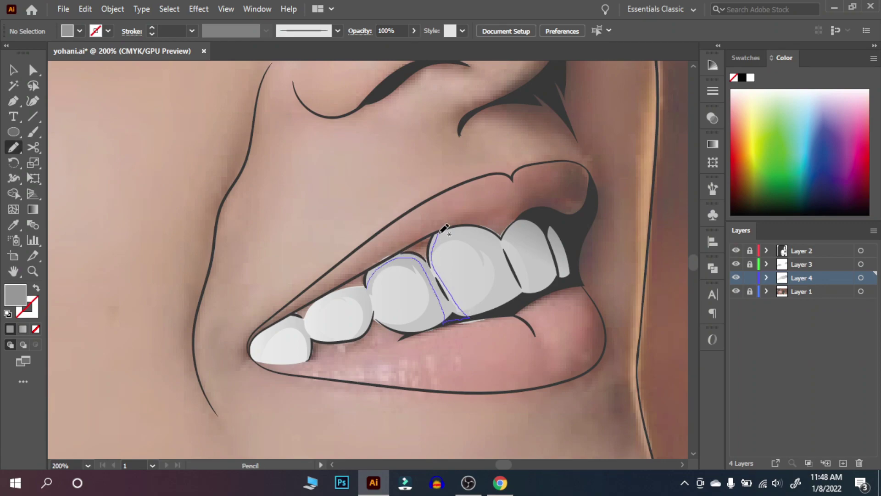
{"action": "double_click", "coordinate": [15, 294]}
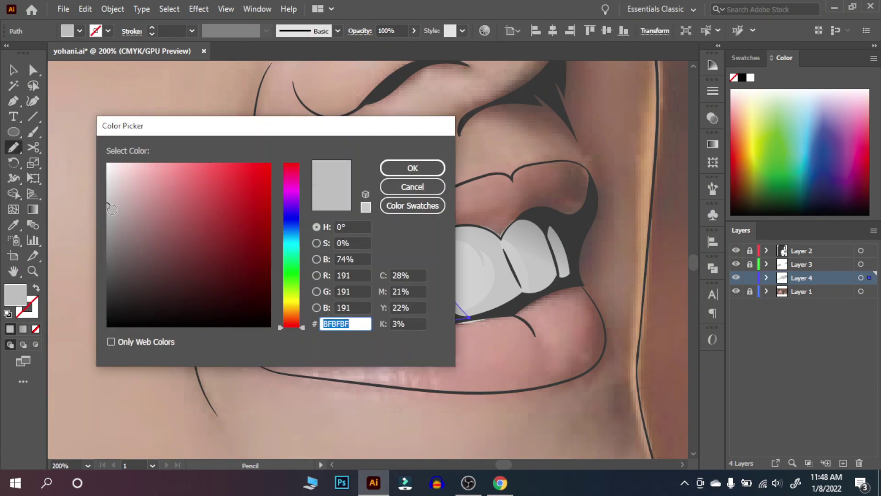
{"action": "left_click", "coordinate": [423, 167]}
{"action": "left_click_drag", "start_coordinate": [389, 252], "coordinate": [424, 253]}
{"action": "left_click_drag", "start_coordinate": [478, 316], "coordinate": [404, 250]}
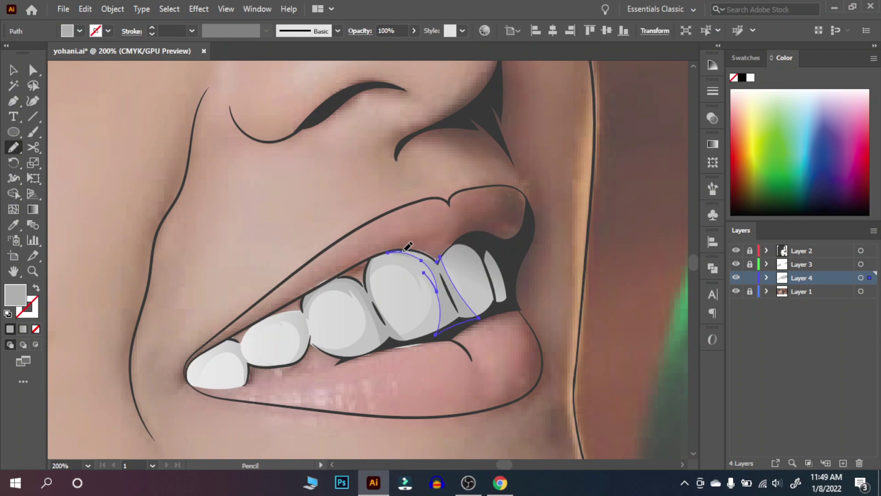
{"action": "key", "text": "n"}
Draw a shading shape over the back tooth with a grey fill
{"action": "left_click_drag", "start_coordinate": [477, 236], "coordinate": [491, 310]}
{"action": "key", "text": "i"}
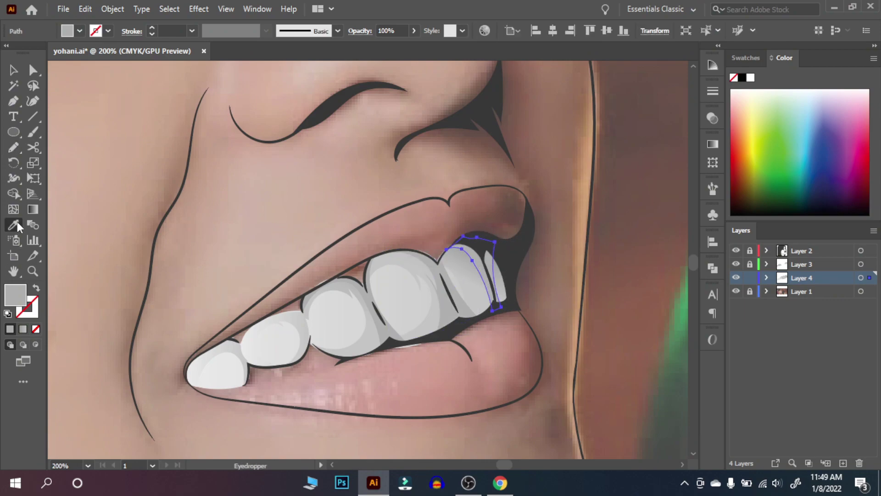
{"action": "double_click", "coordinate": [15, 295]}
{"action": "key", "text": "Return"}
{"action": "key", "text": "v"}
Zoom out to check the face, then add new Layer 5
{"action": "key", "text": "ctrl+0"}
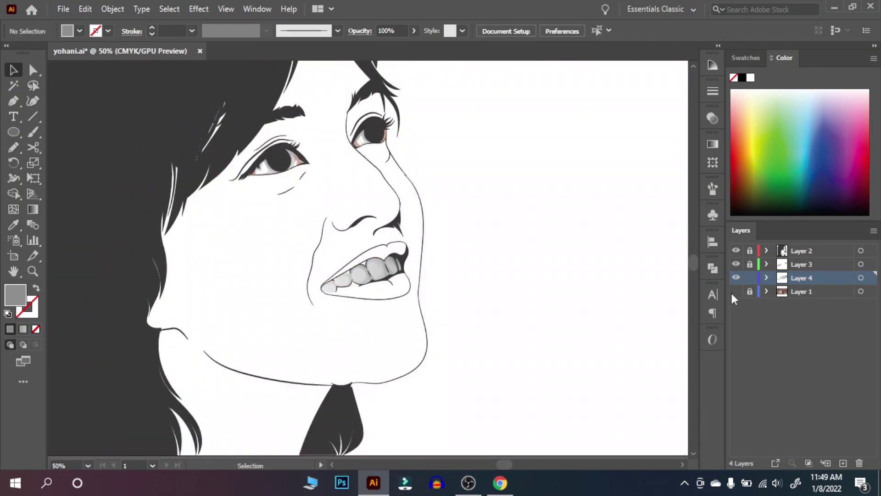
{"action": "key", "text": "ctrl+equal"}
{"action": "key", "text": "ctrl+equal"}
{"action": "key", "text": "ctrl+l"}
Start a Pen path for the upper lip along the upper teeth edge
{"action": "key", "text": "ctrl+equal"}
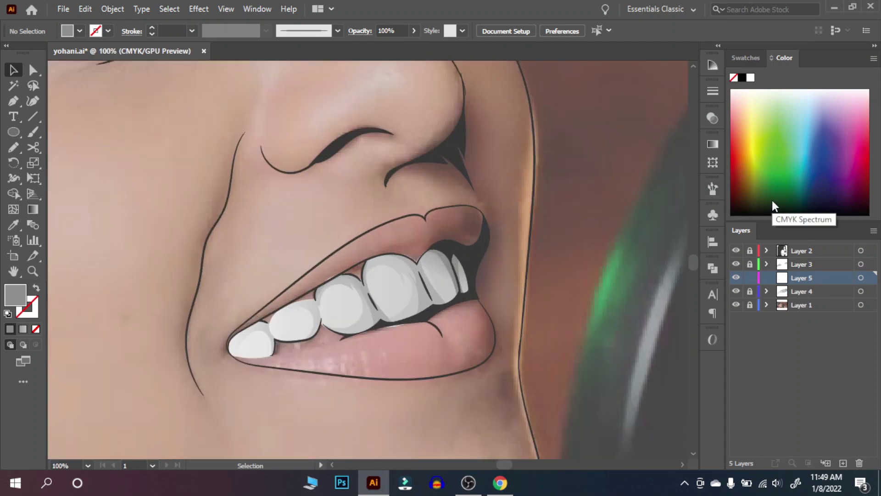
{"action": "key", "text": "ctrl+equal"}
{"action": "key", "text": "p"}
{"action": "left_click", "coordinate": [183, 381]}
{"action": "left_click", "coordinate": [207, 348]}
{"action": "left_click", "coordinate": [285, 303]}
{"action": "left_click", "coordinate": [345, 269]}
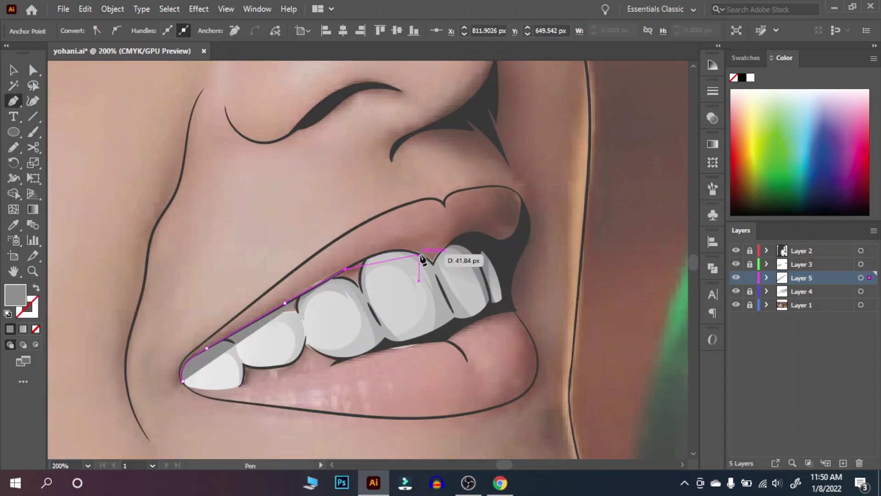
{"action": "left_click", "coordinate": [531, 226]}
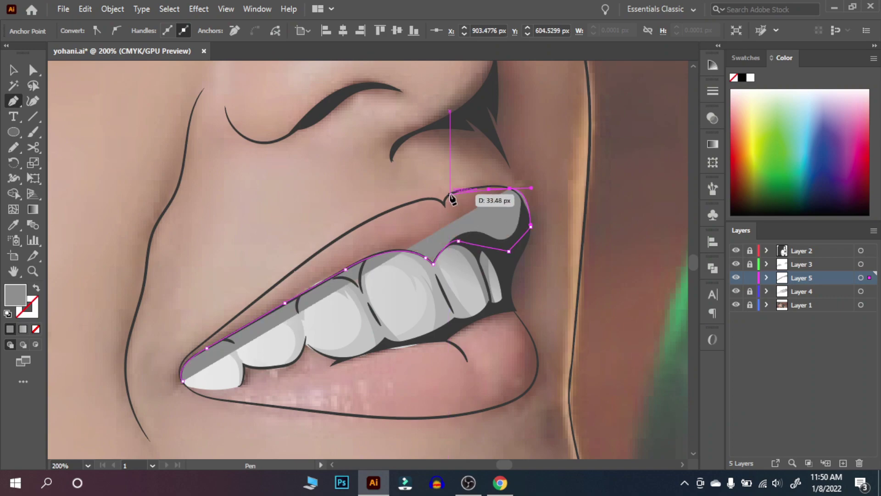
Curve the upper-lip outline around the front teeth and close the shape
{"action": "left_click_drag", "start_coordinate": [509, 189], "coordinate": [488, 188]}
{"action": "left_click", "coordinate": [444, 204]}
{"action": "left_click_drag", "start_coordinate": [384, 214], "coordinate": [399, 209]}
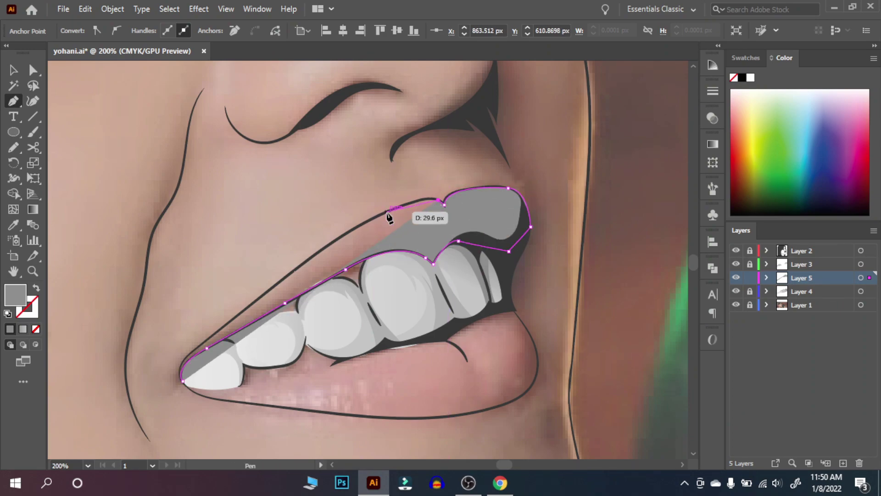
{"action": "left_click", "coordinate": [348, 232]}
{"action": "left_click", "coordinate": [308, 259]}
{"action": "left_click_drag", "start_coordinate": [247, 305], "coordinate": [245, 315]}
{"action": "left_click", "coordinate": [182, 381]}
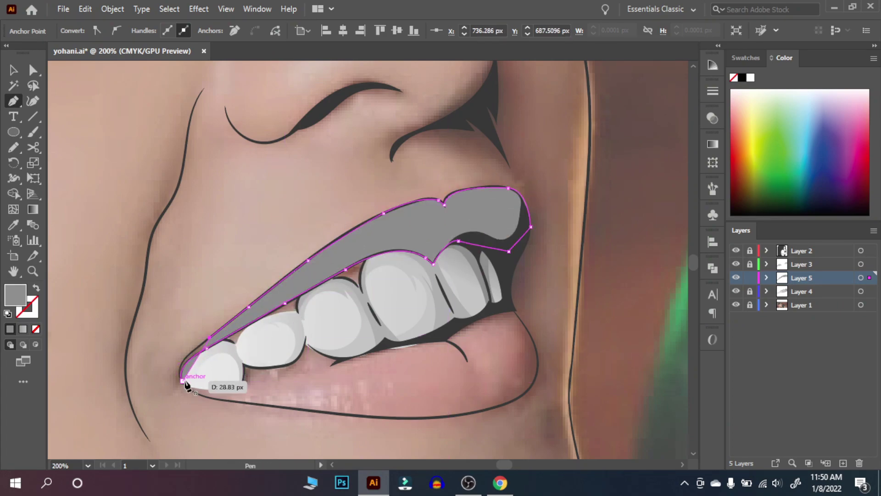
Fill the upper-lip shape with a dusty pink colour
{"action": "key", "text": "v"}
{"action": "left_click", "coordinate": [612, 188]}
{"action": "left_click_drag", "start_coordinate": [612, 189], "coordinate": [502, 374]}
{"action": "double_click", "coordinate": [15, 294]}
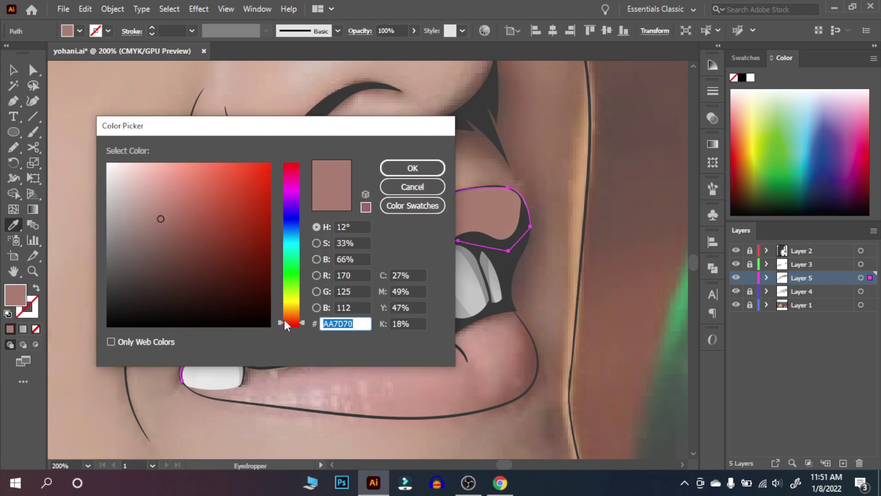
{"action": "left_click", "coordinate": [179, 208]}
{"action": "left_click", "coordinate": [409, 167]}
Begin tracing the lower lip with the Pen along the lower teeth edge
{"action": "key", "text": "p"}
{"action": "left_click", "coordinate": [220, 339]}
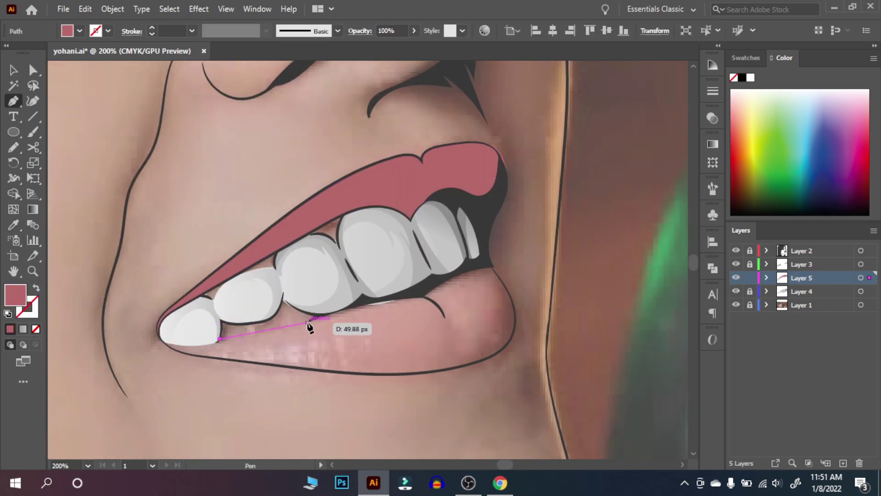
{"action": "left_click", "coordinate": [393, 305]}
{"action": "left_click", "coordinate": [482, 265]}
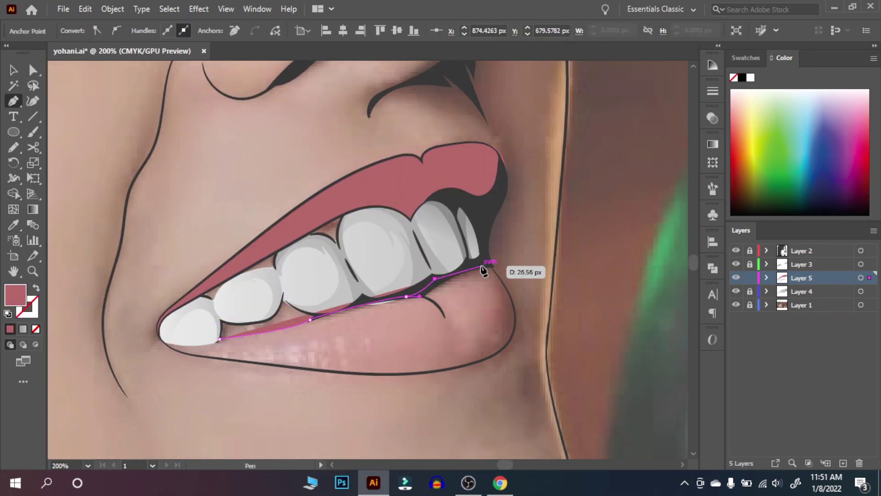
{"action": "left_click", "coordinate": [514, 307]}
{"action": "left_click", "coordinate": [514, 327]}
Curve the lower-lip outline along its bottom edge and close the shape
{"action": "left_click_drag", "start_coordinate": [469, 364], "coordinate": [437, 380]}
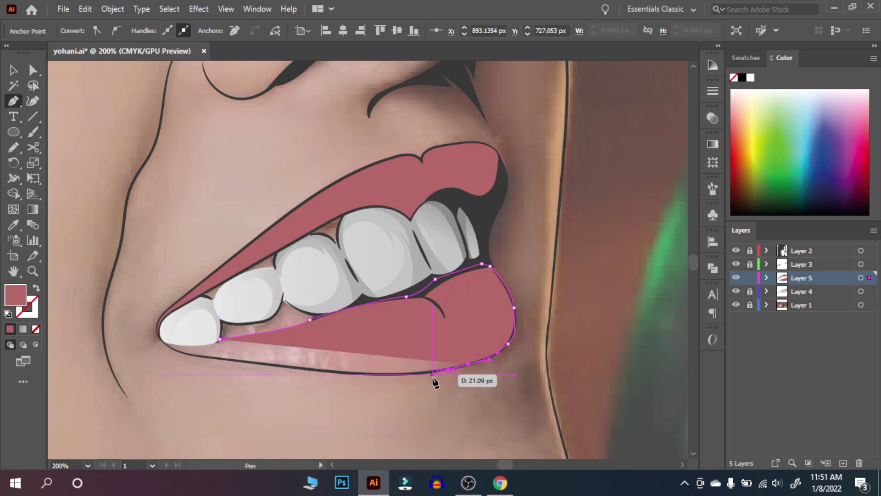
{"action": "left_click_drag", "start_coordinate": [384, 374], "coordinate": [359, 364]}
{"action": "left_click_drag", "start_coordinate": [224, 359], "coordinate": [169, 350]}
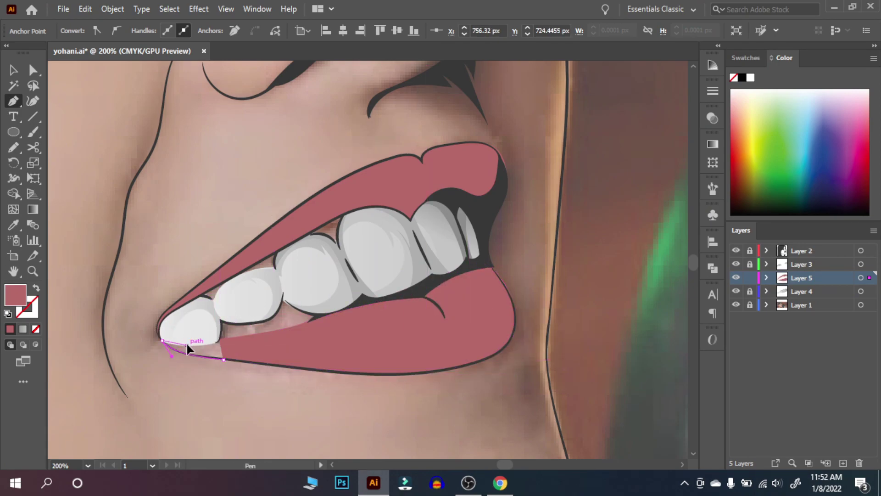
{"action": "left_click", "coordinate": [162, 340]}
{"action": "key", "text": "v"}
{"action": "key", "text": "ctrl+shift+a"}
{"action": "key", "text": "ctrl+minus"}
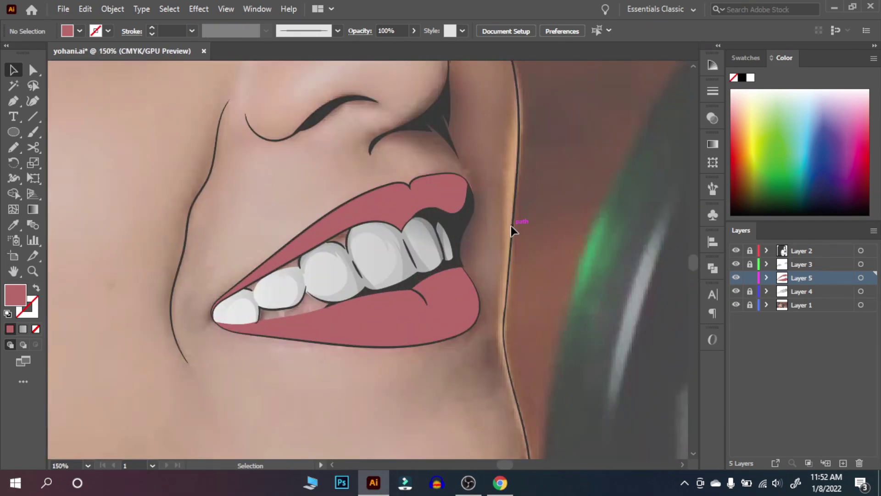
Set a lip gradient stop to the colour sampled from the lips
{"action": "left_click", "coordinate": [713, 144]}
{"action": "left_click", "coordinate": [563, 268]}
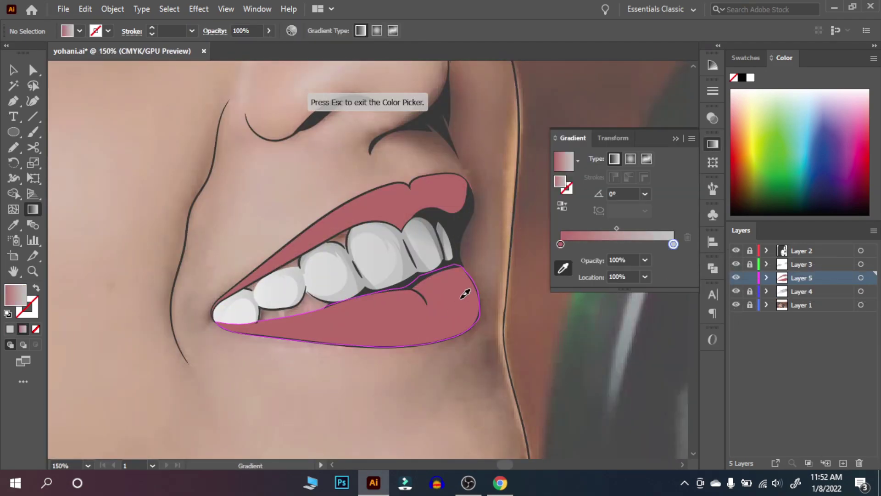
{"action": "left_click", "coordinate": [464, 293]}
{"action": "key", "text": "Escape"}
{"action": "key", "text": "v"}
{"action": "left_click", "coordinate": [736, 278]}
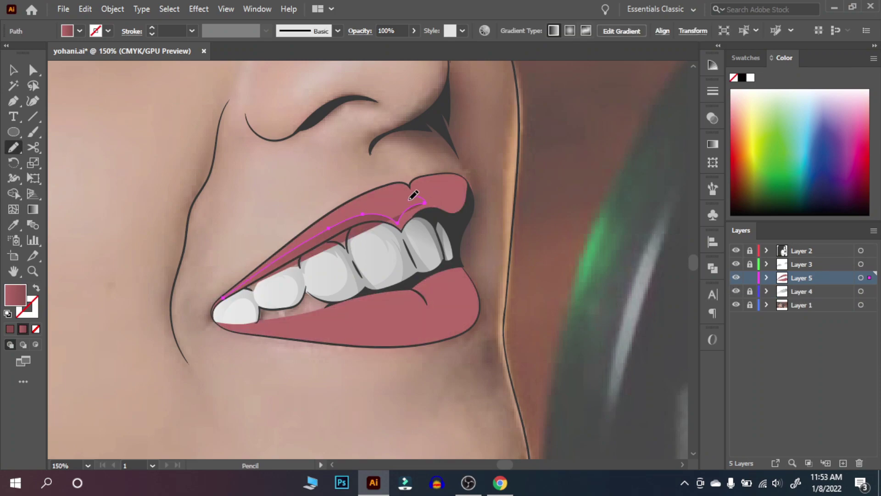
Try a freehand shading shape over the upper lip, then undo it because it covers the teeth
{"action": "left_click_drag", "start_coordinate": [404, 214], "coordinate": [488, 289]}
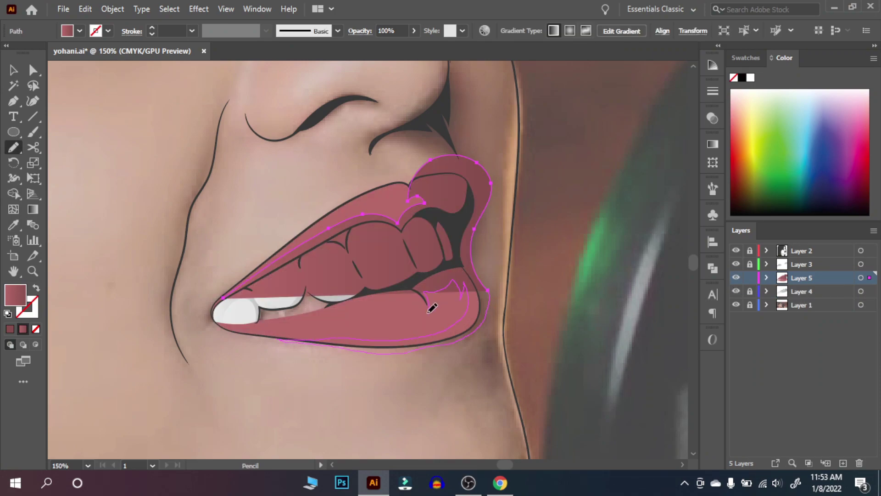
{"action": "key", "text": "ctrl+z"}
{"action": "key", "text": "v"}
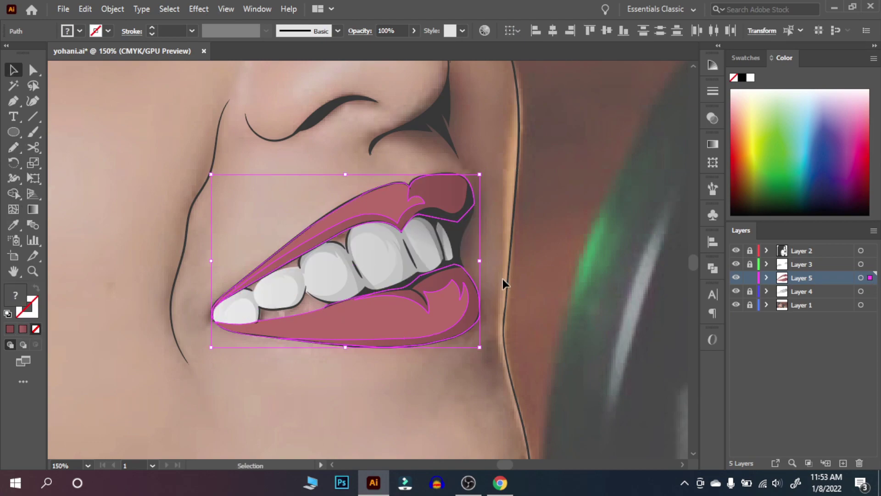
{"action": "key", "text": "g"}
{"action": "left_click", "coordinate": [448, 200]}
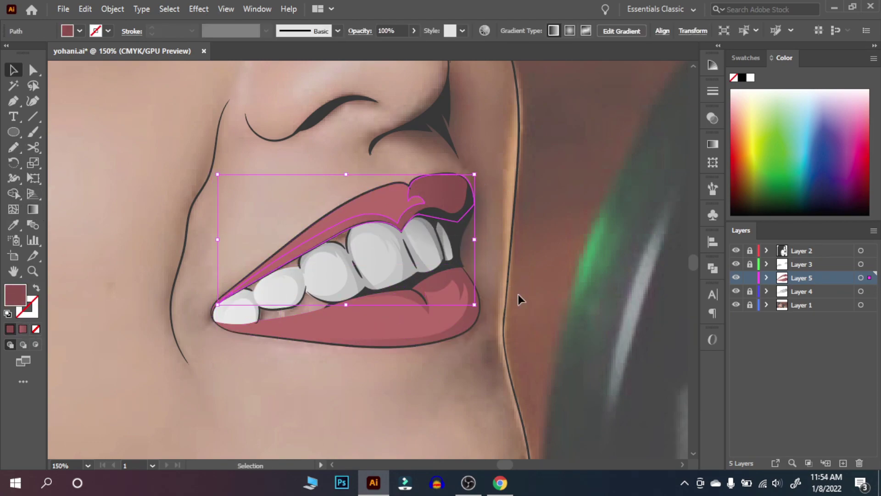
{"action": "left_click", "coordinate": [519, 293]}
{"action": "left_click", "coordinate": [735, 278]}
Sketch a darker shading shape at the upper-lip corner
{"action": "key", "text": "n"}
{"action": "left_click", "coordinate": [712, 144]}
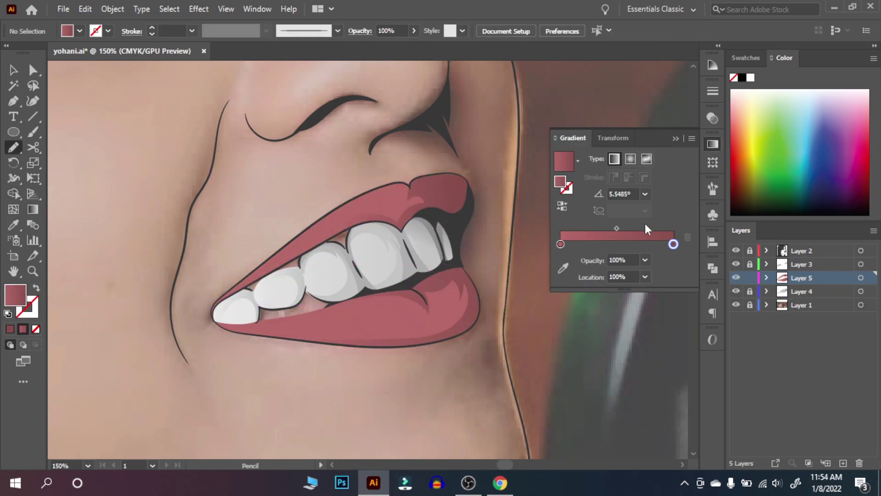
{"action": "double_click", "coordinate": [561, 245]}
{"action": "left_click", "coordinate": [675, 138]}
{"action": "left_click_drag", "start_coordinate": [411, 187], "coordinate": [436, 208]}
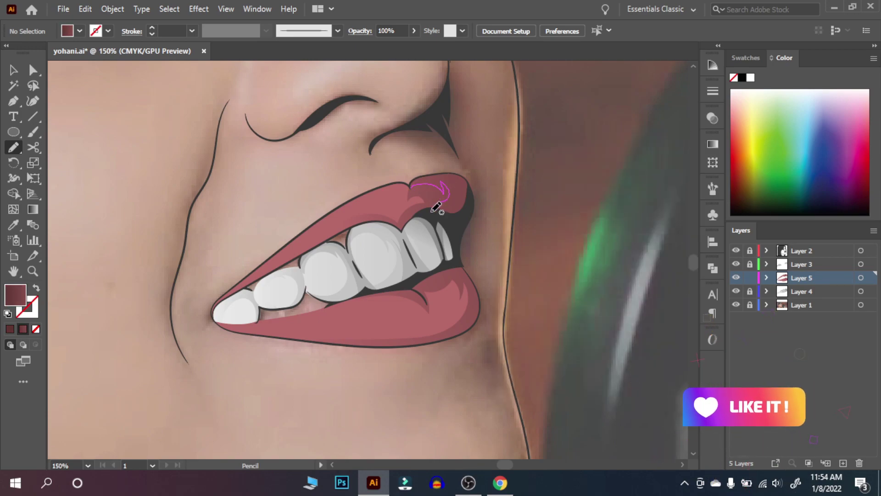
{"action": "key", "text": "v"}
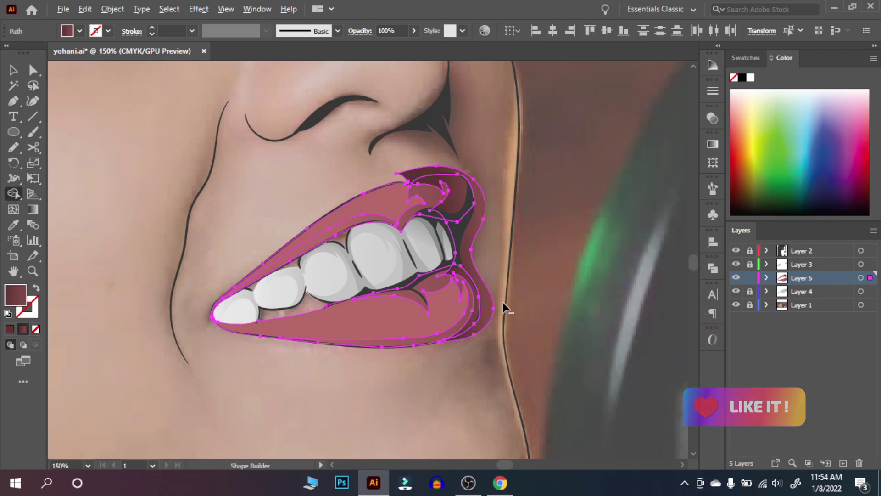
{"action": "left_click", "coordinate": [468, 298]}
Give the upper-lip corner shading a gradient and adjust its direction and stop colour
{"action": "left_click", "coordinate": [32, 212]}
{"action": "left_click", "coordinate": [466, 193]}
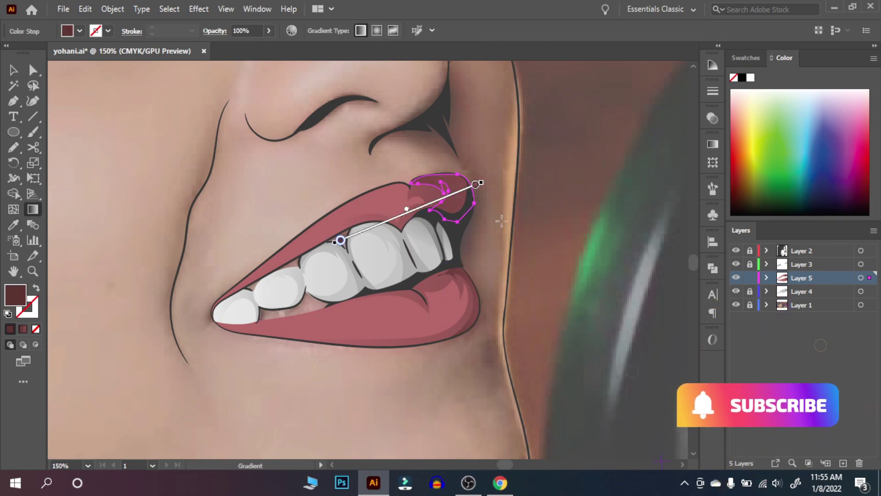
{"action": "key", "text": "v"}
{"action": "left_click", "coordinate": [53, 230]}
{"action": "scroll", "coordinate": [53, 230], "scroll_direction": "up", "scroll_amount": 1}
{"action": "left_click", "coordinate": [418, 202]}
{"action": "key", "text": "ctrl+F9"}
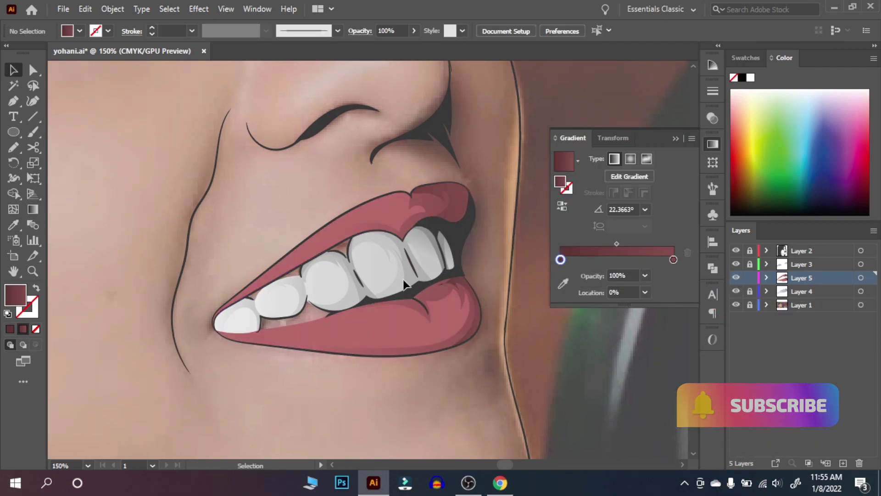
{"action": "double_click", "coordinate": [561, 243]}
{"action": "left_click", "coordinate": [673, 185]}
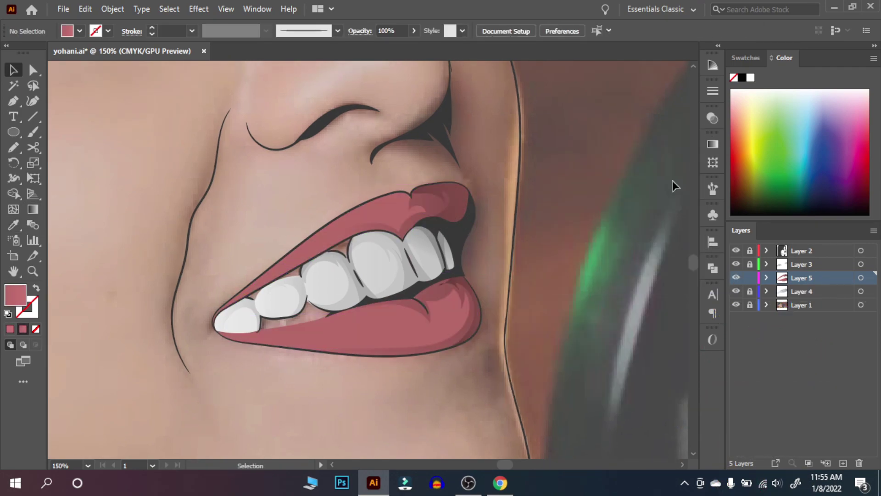
Draw a new curved shape along the upper lip and fill it with a gradient
{"action": "left_click", "coordinate": [238, 299]}
{"action": "mouse_move", "coordinate": [344, 215]}
{"action": "left_mouse_down"}
{"action": "mouse_move", "coordinate": [342, 201]}
{"action": "mouse_move", "coordinate": [380, 200]}
{"action": "left_mouse_up"}
{"action": "left_click", "coordinate": [13, 69]}
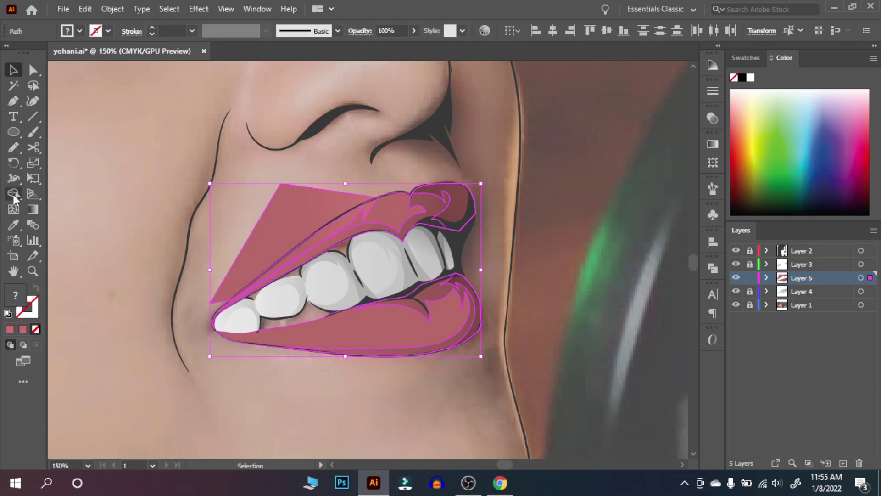
{"action": "left_click", "coordinate": [319, 236]}
{"action": "key", "text": "g"}
{"action": "left_click", "coordinate": [275, 265]}
{"action": "left_click", "coordinate": [290, 291], "text": "ctrl"}
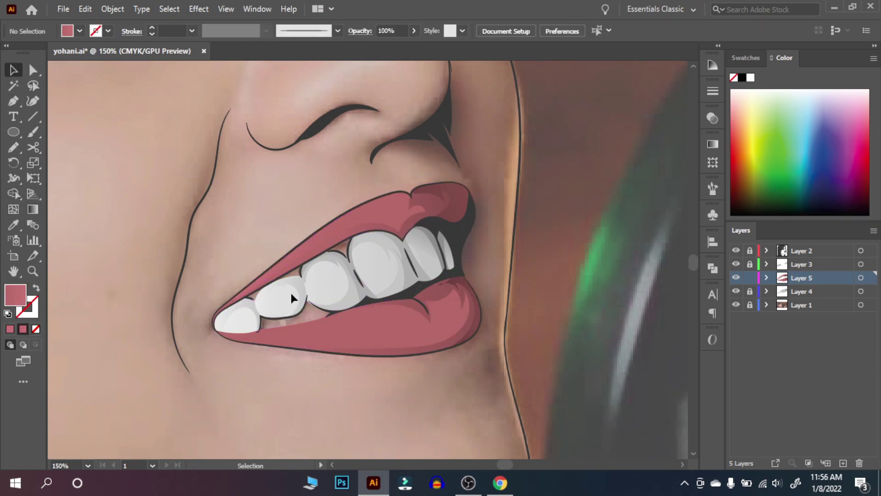
{"action": "key", "text": "ctrl+z"}
Sketch a gradient-filled highlight shape on the lower lip
{"action": "key", "text": "ctrl+shift+a"}
{"action": "left_click", "coordinate": [329, 348], "text": "ctrl"}
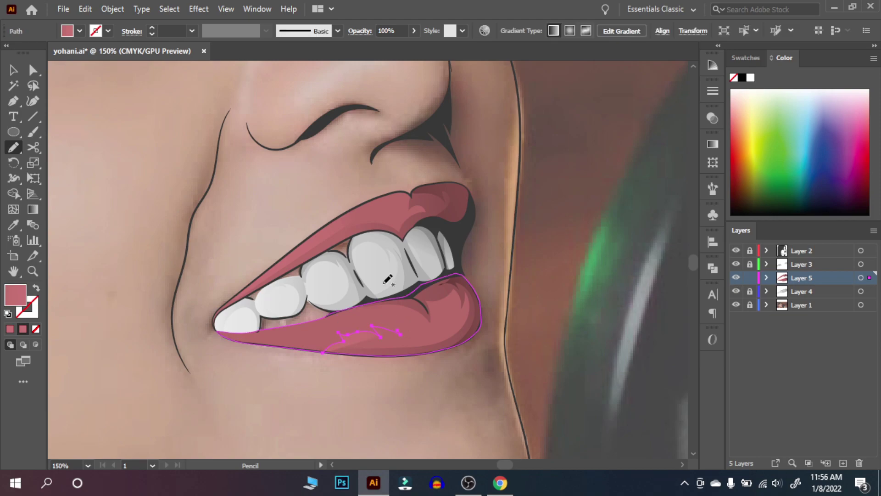
{"action": "left_click_drag", "start_coordinate": [325, 351], "coordinate": [373, 313]}
{"action": "left_click_drag", "start_coordinate": [347, 340], "coordinate": [347, 342]}
{"action": "key", "text": "g"}
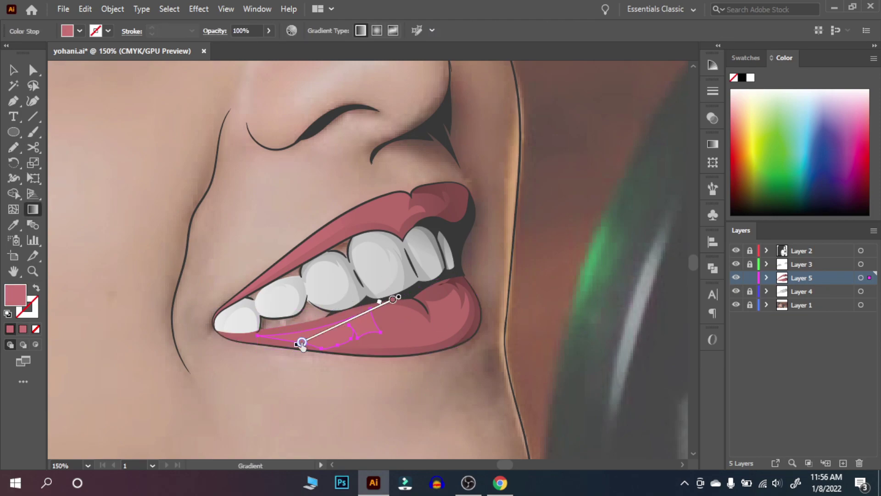
{"action": "key", "text": "v"}
Edit both highlight gradients' stop colours, lightening the right end
{"action": "left_click", "coordinate": [301, 244], "text": "shift"}
{"action": "key", "text": "ctrl+F9"}
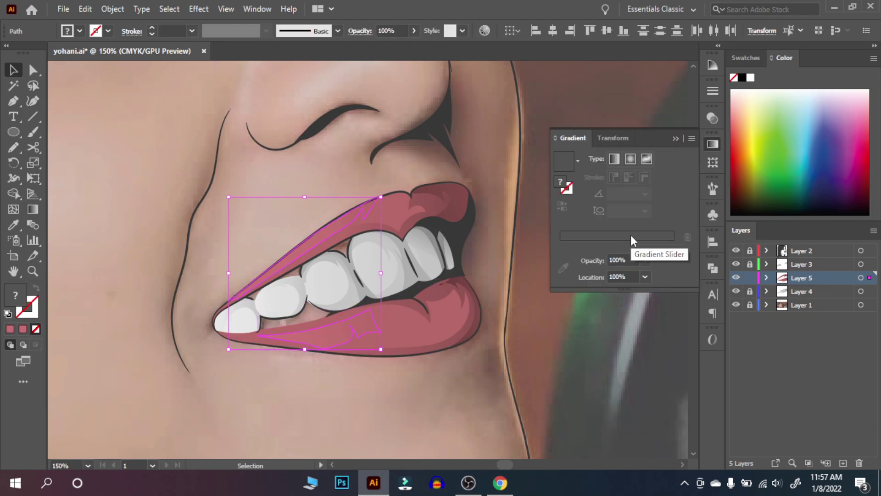
{"action": "double_click", "coordinate": [560, 244]}
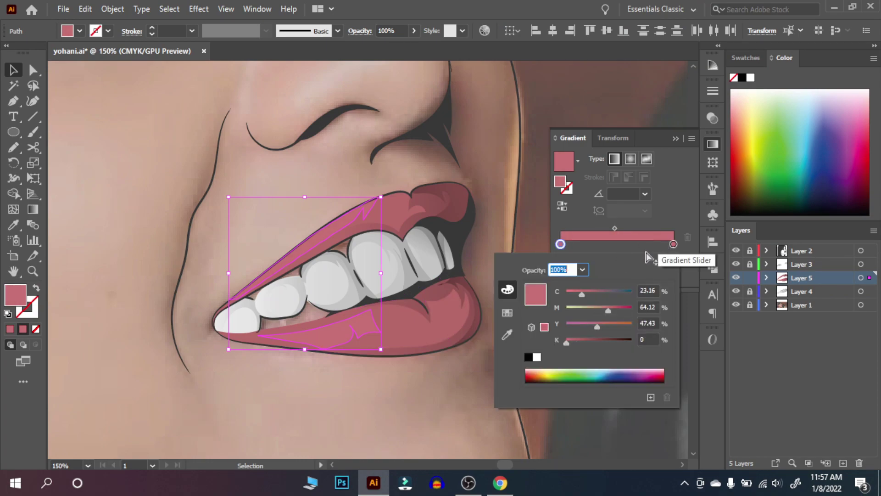
{"action": "double_click", "coordinate": [673, 244]}
{"action": "left_click_drag", "start_coordinate": [608, 310], "coordinate": [593, 311]}
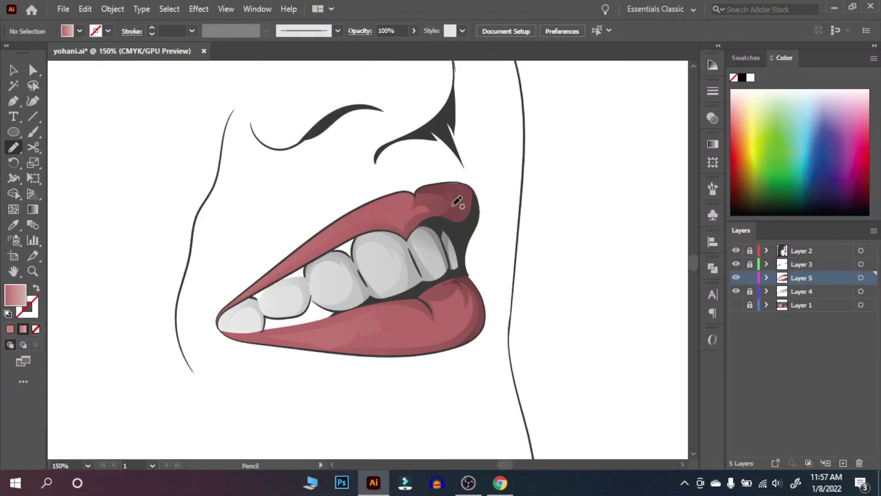
On a new layer, draw a teeth shadow shape with a maroon-ended gradient
{"action": "key", "text": "ctrl+l"}
{"action": "left_click_drag", "start_coordinate": [396, 296], "coordinate": [368, 221]}
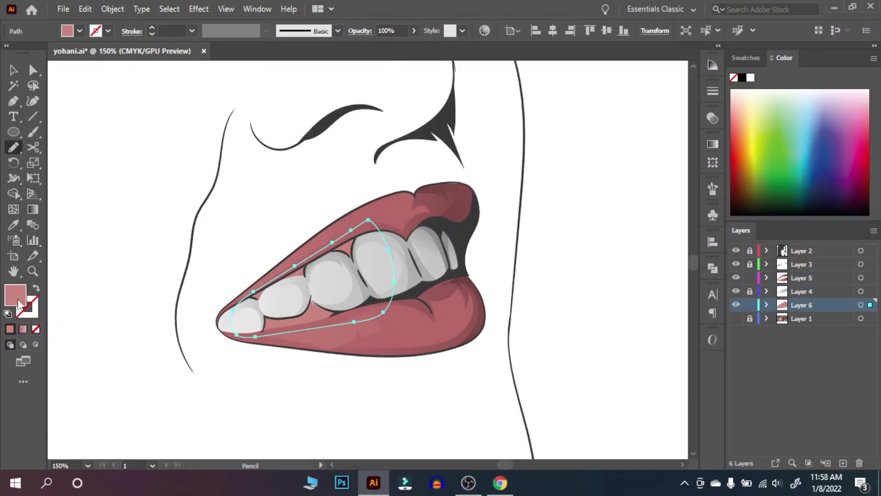
{"action": "key", "text": "ctrl+F9"}
{"action": "double_click", "coordinate": [560, 260]}
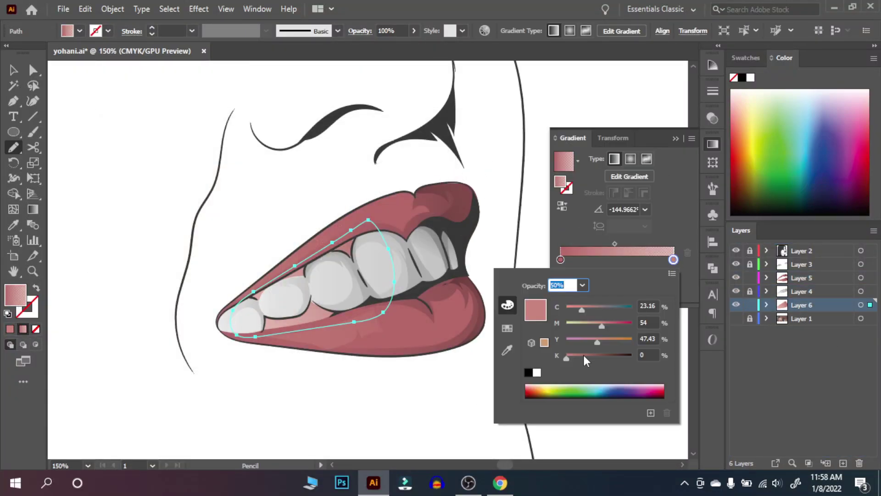
{"action": "left_click_drag", "start_coordinate": [582, 354], "coordinate": [610, 353]}
Drag the lip gradient across the lower-lip corner to finish it
{"action": "key", "text": "g"}
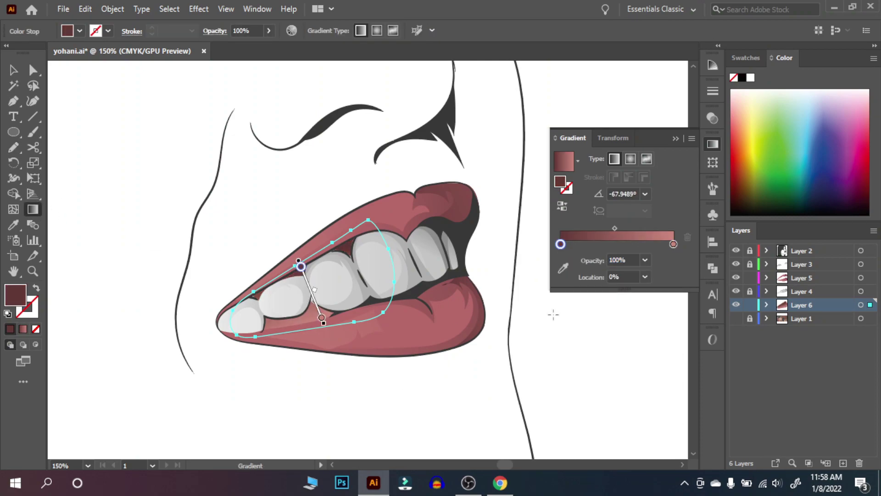
{"action": "double_click", "coordinate": [560, 244]}
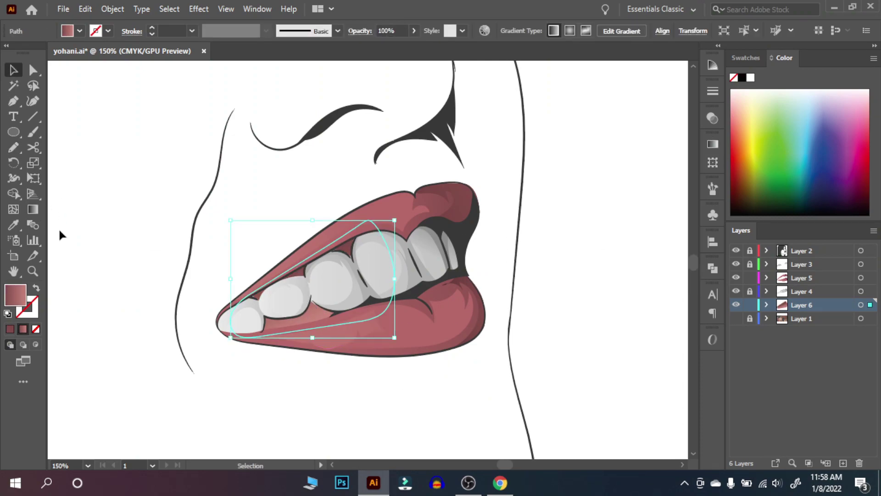
{"action": "left_click_drag", "start_coordinate": [259, 297], "coordinate": [312, 352]}
{"action": "key", "text": "v"}
{"action": "left_click", "coordinate": [385, 406]}
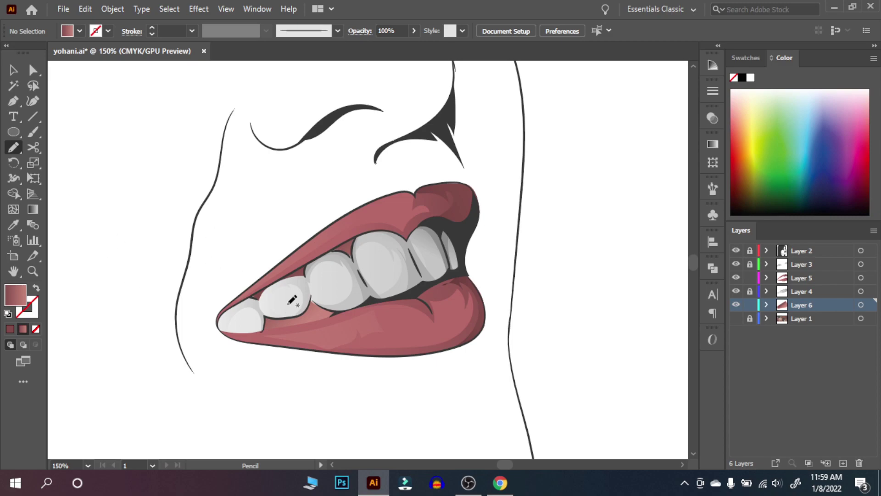
Draw a shape over the lower front teeth and fill it light pink
{"action": "left_click_drag", "start_coordinate": [254, 331], "coordinate": [253, 332]}
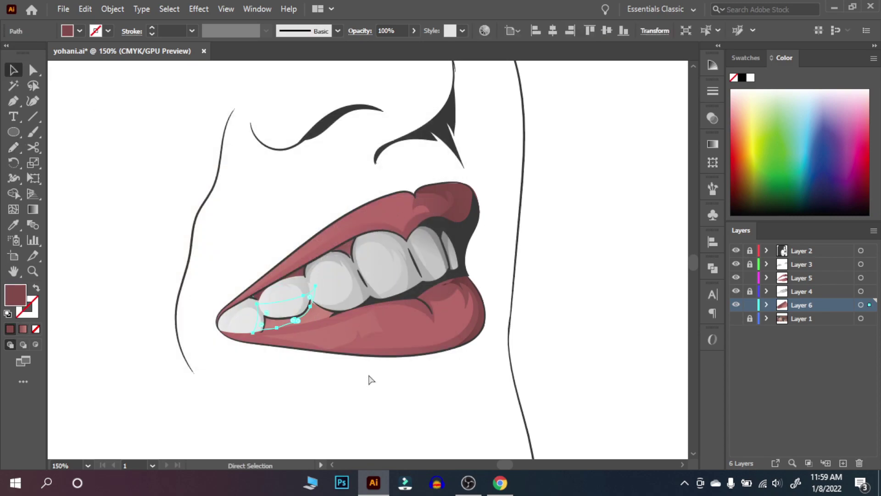
{"action": "left_click", "coordinate": [371, 379]}
{"action": "key", "text": "n"}
{"action": "double_click", "coordinate": [16, 295]}
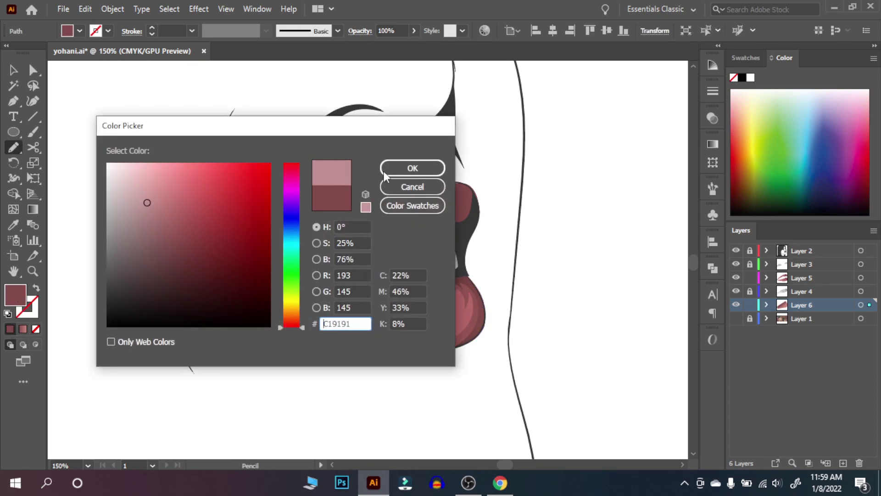
{"action": "left_click", "coordinate": [386, 170]}
Sample appearance onto the teeth shape to give it a faint 21% pink gradient
{"action": "key", "text": "v"}
{"action": "key", "text": "i"}
{"action": "left_click", "coordinate": [219, 165]}
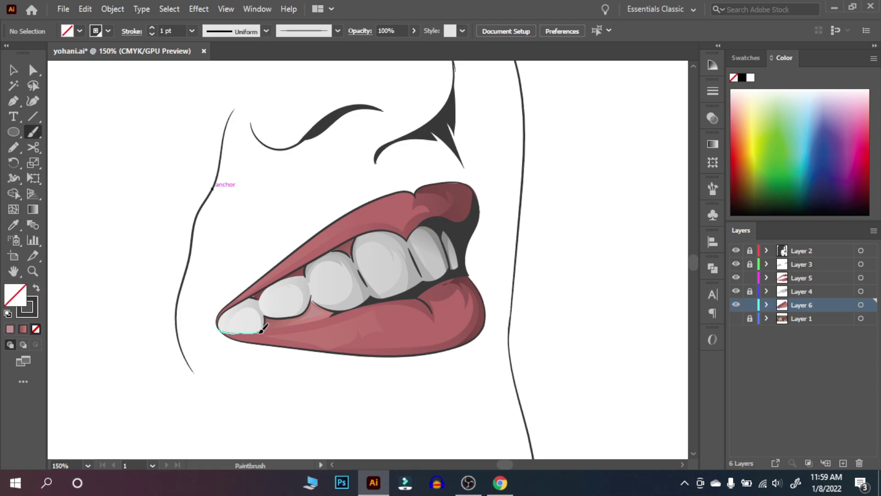
{"action": "key", "text": "i"}
{"action": "left_click", "coordinate": [330, 332]}
Place the RØDE mic reference photo across the artboard
{"action": "key", "text": "v"}
{"action": "left_click", "coordinate": [246, 213]}
{"action": "key", "text": "ctrl+minus"}
{"action": "key", "text": "ctrl+minus"}
{"action": "key", "text": "ctrl+minus"}
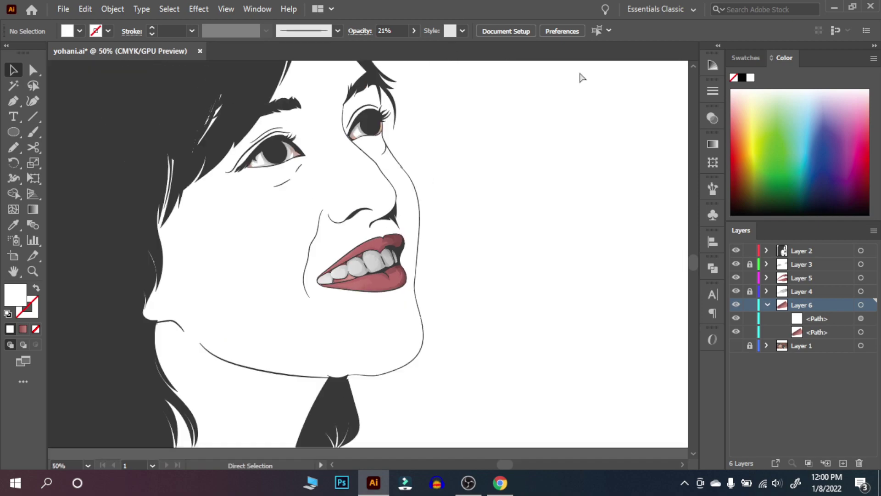
{"action": "left_click", "coordinate": [67, 14]}
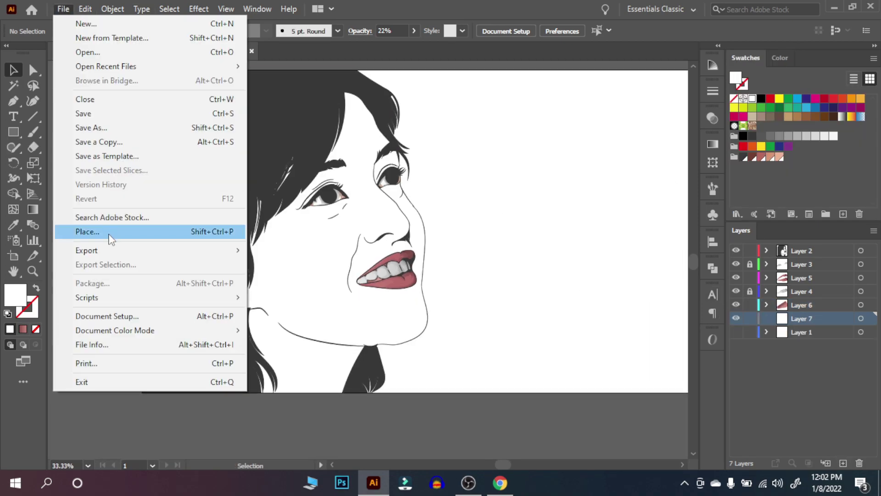
{"action": "left_click", "coordinate": [98, 230]}
{"action": "left_click_drag", "start_coordinate": [142, 70], "coordinate": [683, 393]}
Lower the reference photo's opacity and lock it
{"action": "left_click", "coordinate": [393, 438]}
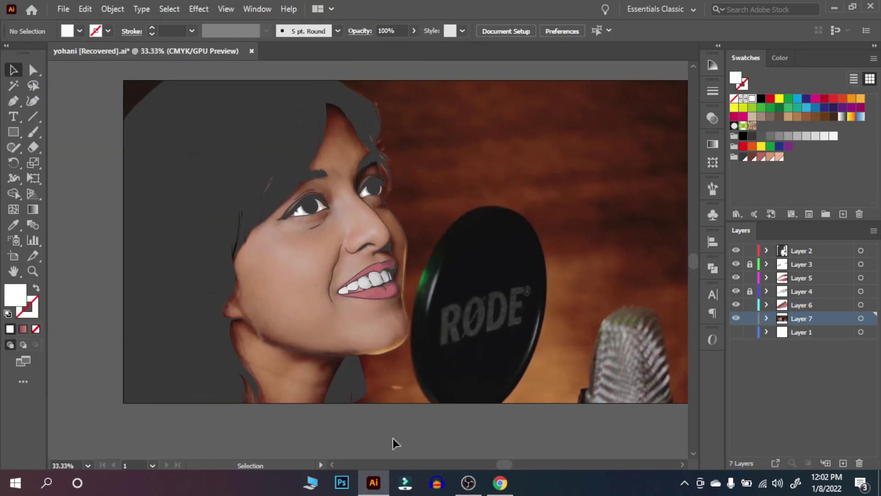
{"action": "left_click", "coordinate": [861, 318]}
{"action": "left_click", "coordinate": [492, 31]}
{"action": "left_click_drag", "start_coordinate": [448, 47], "coordinate": [478, 47]}
{"action": "key", "text": "ctrl+2"}
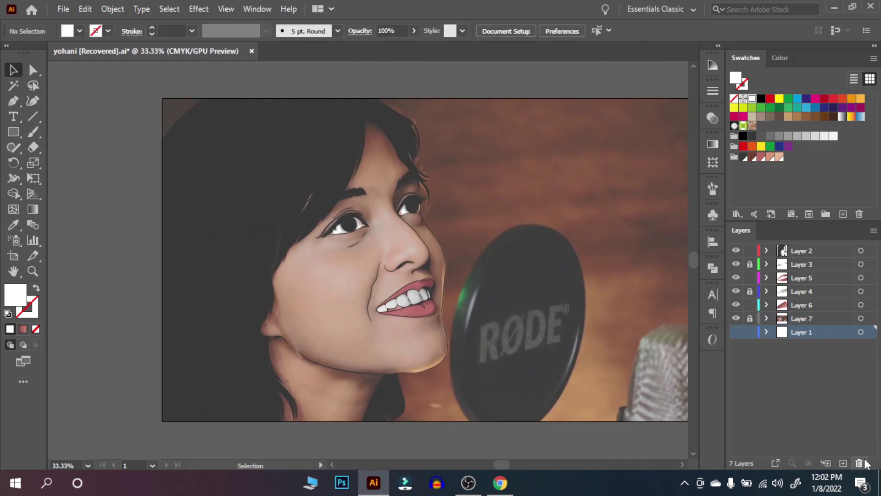
Delete Layer 1 and merge the drawing layers into one layer
{"action": "left_click", "coordinate": [860, 463]}
{"action": "double_click", "coordinate": [736, 318]}
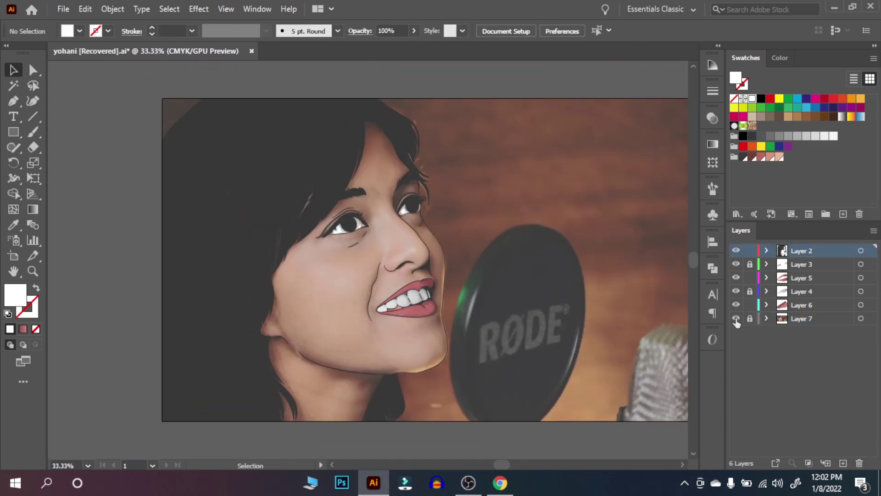
{"action": "left_click", "coordinate": [735, 318]}
{"action": "left_click", "coordinate": [750, 251]}
{"action": "left_click", "coordinate": [789, 287], "text": "shift"}
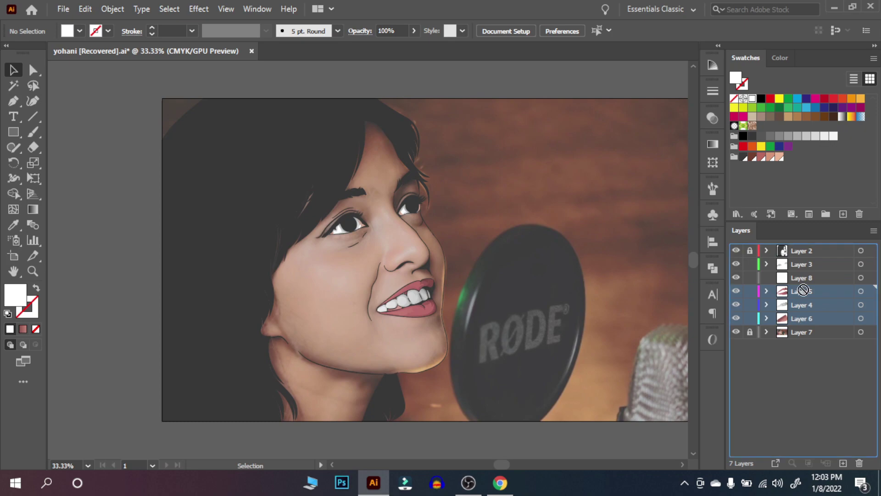
{"action": "left_click", "coordinate": [750, 264]}
{"action": "left_click", "coordinate": [801, 250], "text": "shift"}
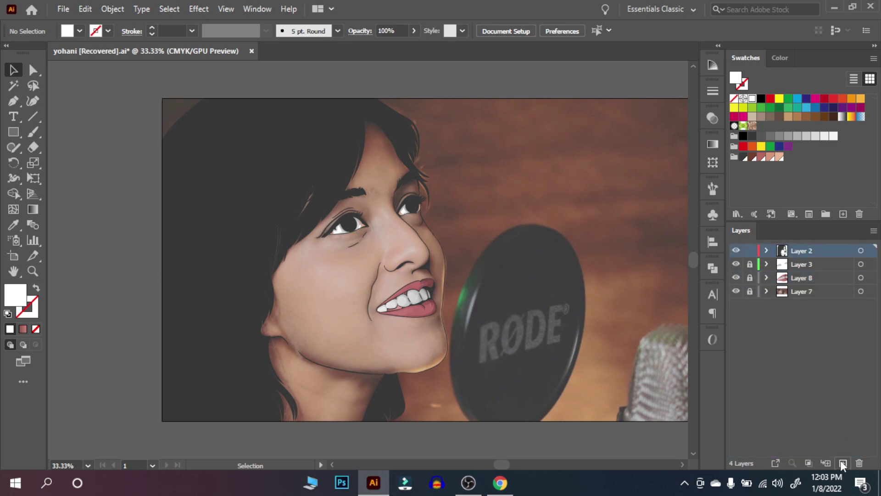
{"action": "left_click", "coordinate": [840, 460]}
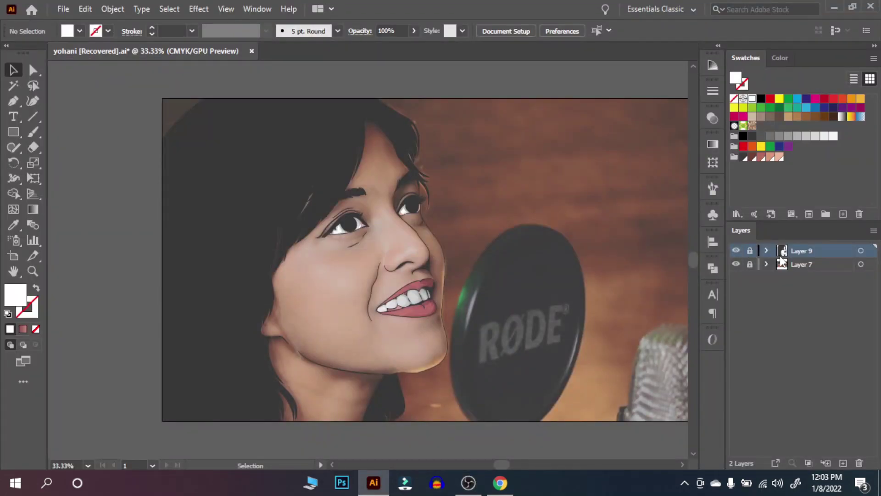
Add a new layer and choose a salmon skin-tone fill
{"action": "left_click", "coordinate": [801, 264]}
{"action": "key", "text": "ctrl+l"}
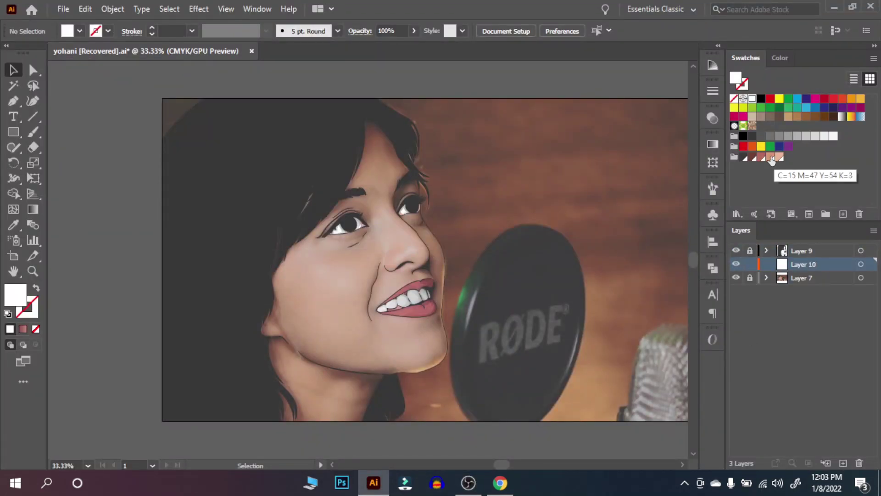
{"action": "left_click", "coordinate": [770, 157]}
{"action": "key", "text": "ctrl+plus"}
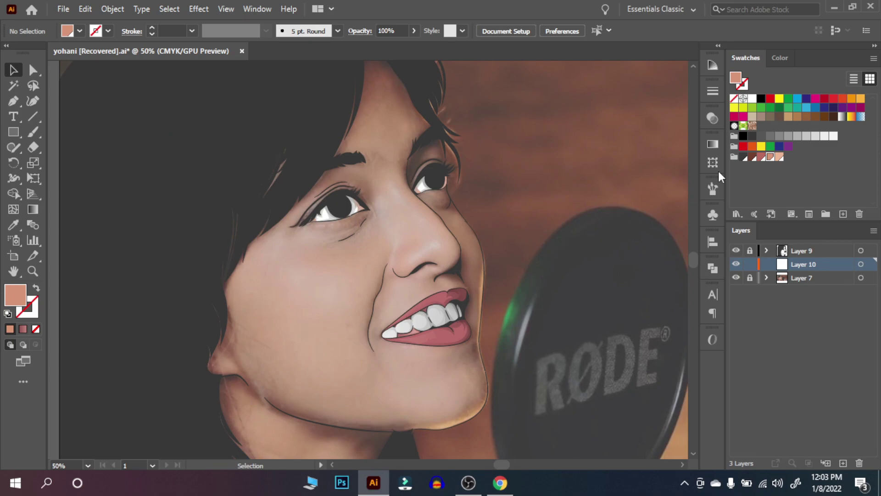
Start the Pen skin shape in the hair and place anchors along the hairline
{"action": "key", "text": "ctrl+1"}
{"action": "key", "text": "ctrl+0"}
{"action": "key", "text": "p"}
{"action": "left_click", "coordinate": [373, 124]}
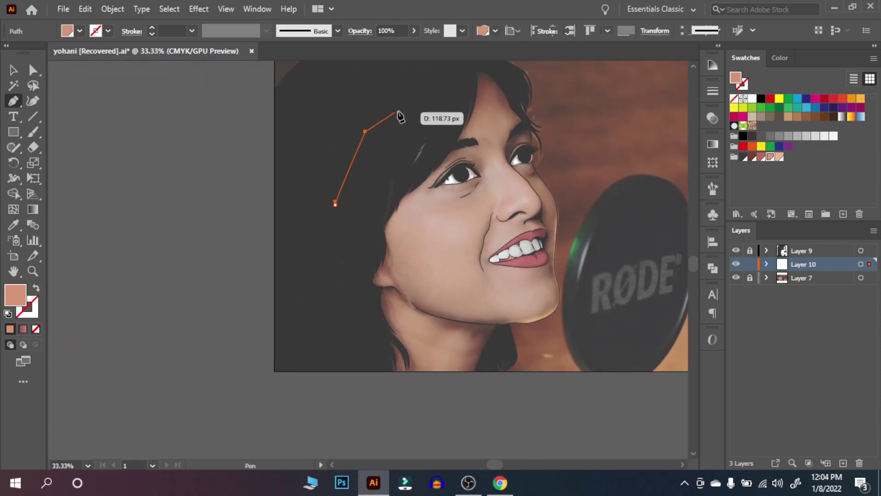
{"action": "key", "text": "ctrl+plus"}
{"action": "key", "text": "ctrl+plus"}
{"action": "left_click", "coordinate": [485, 248]}
{"action": "key", "text": "ctrl+plus"}
{"action": "left_click", "coordinate": [417, 350]}
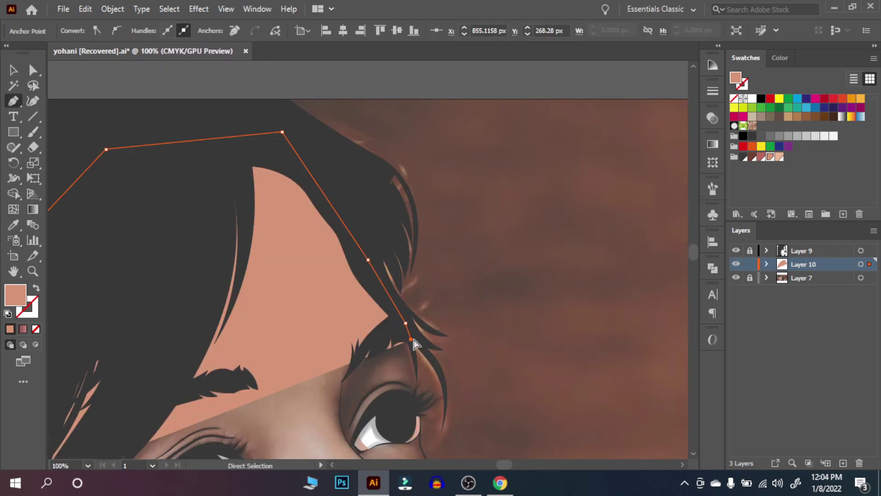
{"action": "key", "text": "ctrl+plus"}
{"action": "key", "text": "ctrl+plus"}
{"action": "scroll", "coordinate": [391, 437], "scroll_direction": "down", "scroll_amount": 5}
{"action": "scroll", "coordinate": [389, 385], "scroll_direction": "down", "scroll_amount": 5}
{"action": "scroll", "coordinate": [435, 301], "scroll_direction": "down", "scroll_amount": 5}
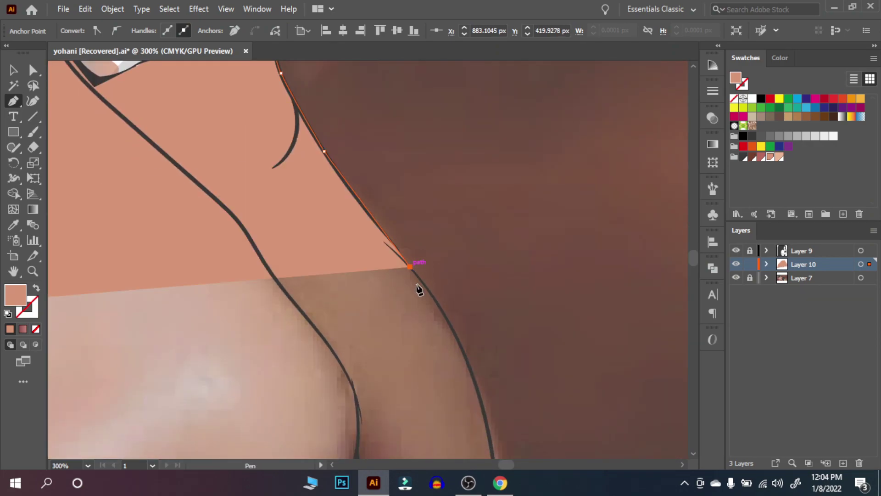
{"action": "scroll", "coordinate": [417, 288], "scroll_direction": "down", "scroll_amount": 5}
Continue the skin outline down the cheek and jaw beside the lip to the chin
{"action": "left_click", "coordinate": [407, 165]}
{"action": "scroll", "coordinate": [401, 331], "scroll_direction": "down", "scroll_amount": 5}
{"action": "scroll", "coordinate": [393, 330], "scroll_direction": "down", "scroll_amount": 5}
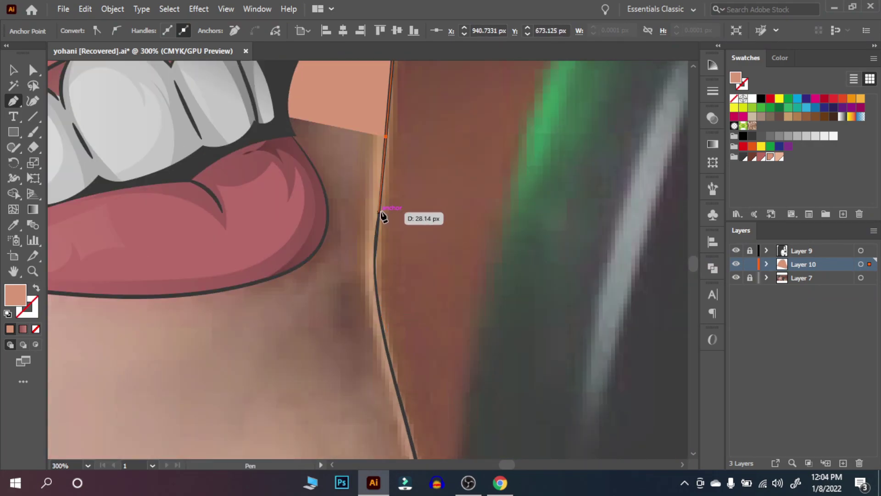
{"action": "left_click", "coordinate": [379, 213]}
{"action": "left_click", "coordinate": [376, 245]}
{"action": "scroll", "coordinate": [383, 312], "scroll_direction": "down", "scroll_amount": 5}
{"action": "scroll", "coordinate": [413, 304], "scroll_direction": "down", "scroll_amount": 3}
{"action": "left_click_drag", "start_coordinate": [427, 249], "coordinate": [412, 303]}
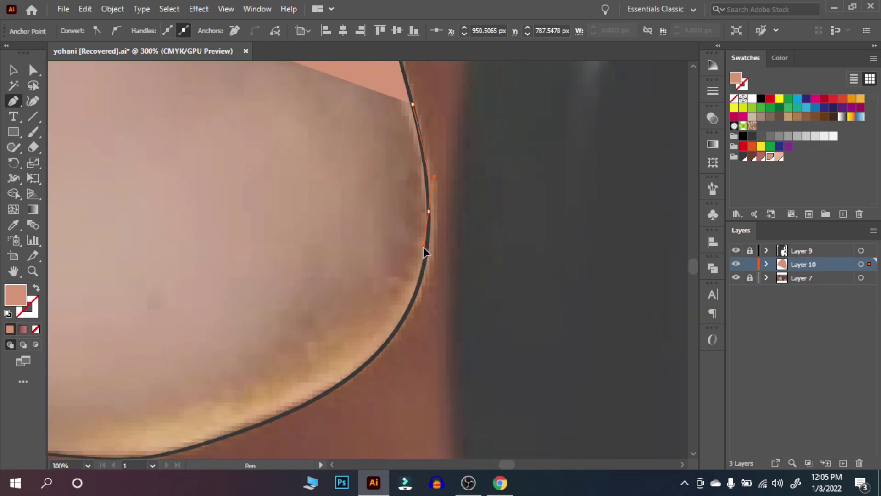
{"action": "left_click", "coordinate": [423, 270]}
{"action": "left_click", "coordinate": [413, 297]}
Curve the outline around the chin and extend the shape down to the artboard bottom
{"action": "scroll", "coordinate": [413, 297], "scroll_direction": "down", "scroll_amount": 5}
{"action": "left_click", "coordinate": [514, 287]}
{"action": "left_click", "coordinate": [390, 329]}
{"action": "left_click_drag", "start_coordinate": [253, 328], "coordinate": [242, 331]}
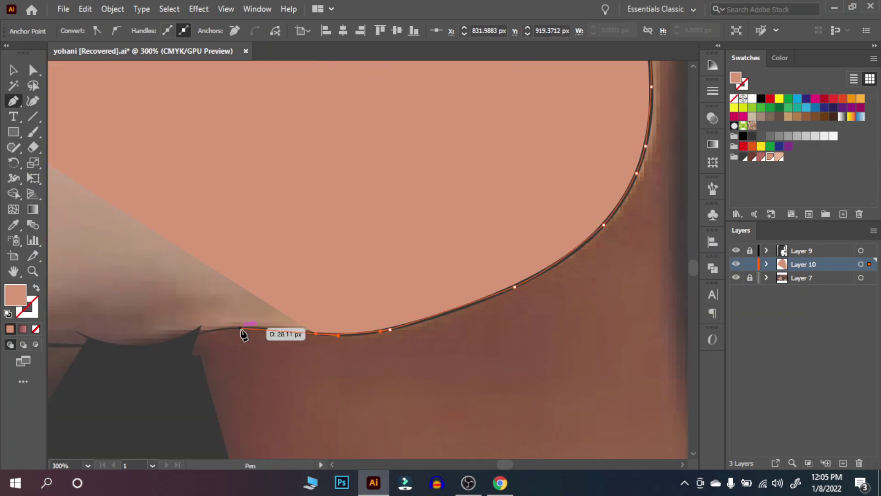
{"action": "scroll", "coordinate": [484, 350], "scroll_direction": "down", "scroll_amount": 2}
{"action": "scroll", "coordinate": [350, 343], "scroll_direction": "down", "scroll_amount": 2}
{"action": "left_click", "coordinate": [336, 329]}
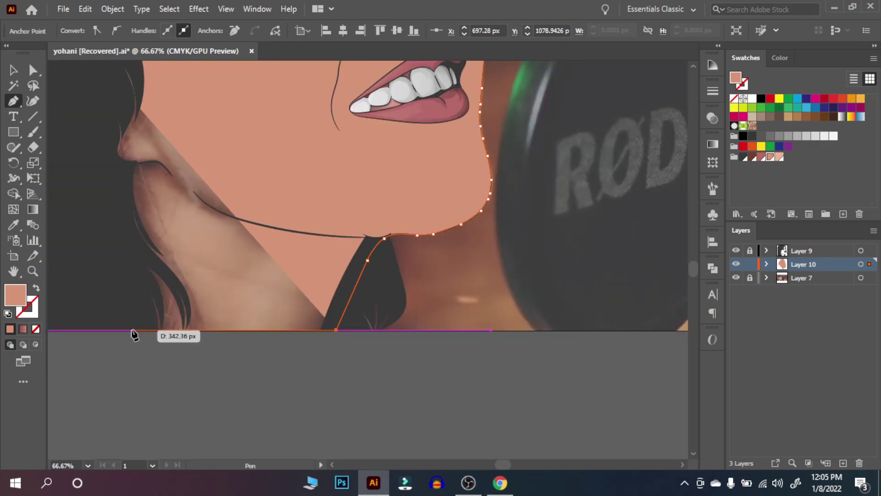
{"action": "scroll", "coordinate": [177, 281], "scroll_direction": "up", "scroll_amount": 5}
{"action": "key", "text": "v"}
{"action": "scroll", "coordinate": [592, 252], "scroll_direction": "down", "scroll_amount": 3}
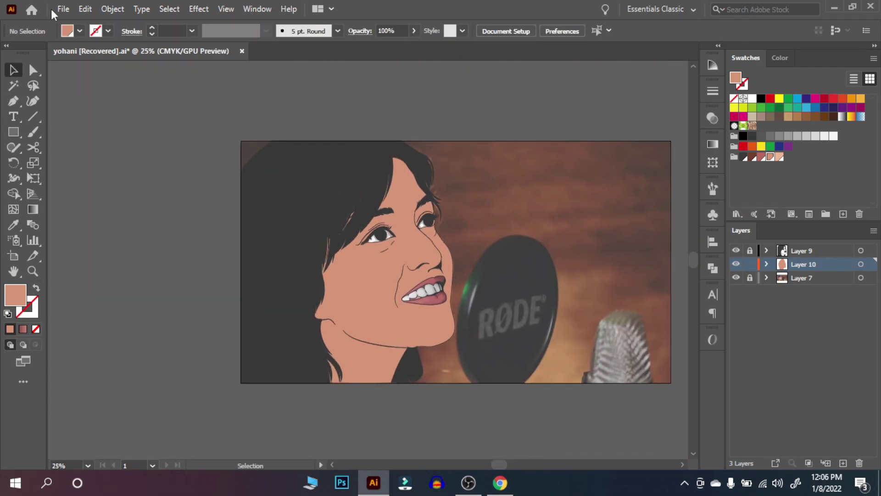
Save the document, confirming the file name and save options
{"action": "key", "text": "ctrl+shift+s"}
{"action": "left_click", "coordinate": [332, 350]}
{"action": "left_click", "coordinate": [497, 418]}
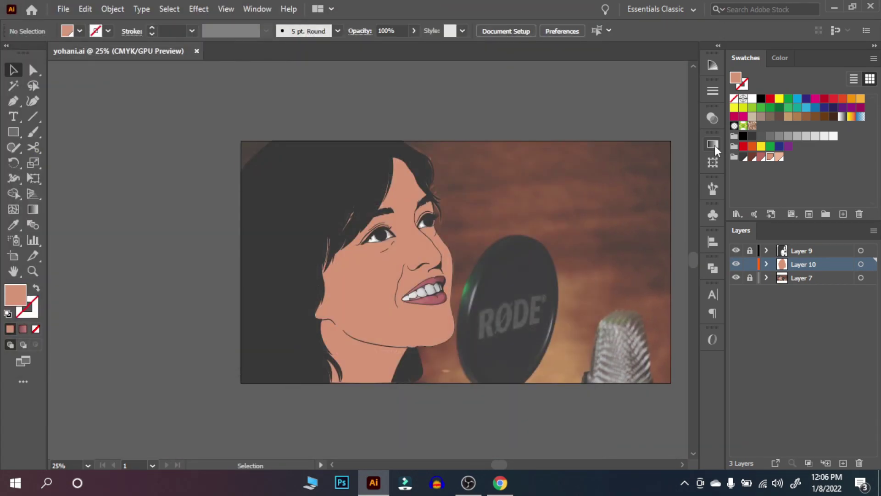
Draw a reddish gradient-filled hair shape on a new layer
{"action": "left_click", "coordinate": [714, 144]}
{"action": "key", "text": "ctrl+l"}
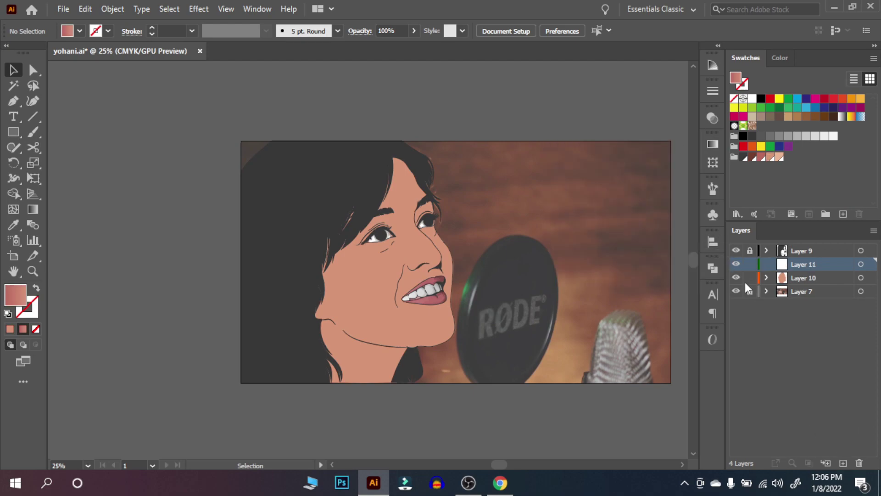
{"action": "key", "text": "ctrl+plus"}
{"action": "scroll", "coordinate": [487, 162], "scroll_direction": "up", "scroll_amount": 3}
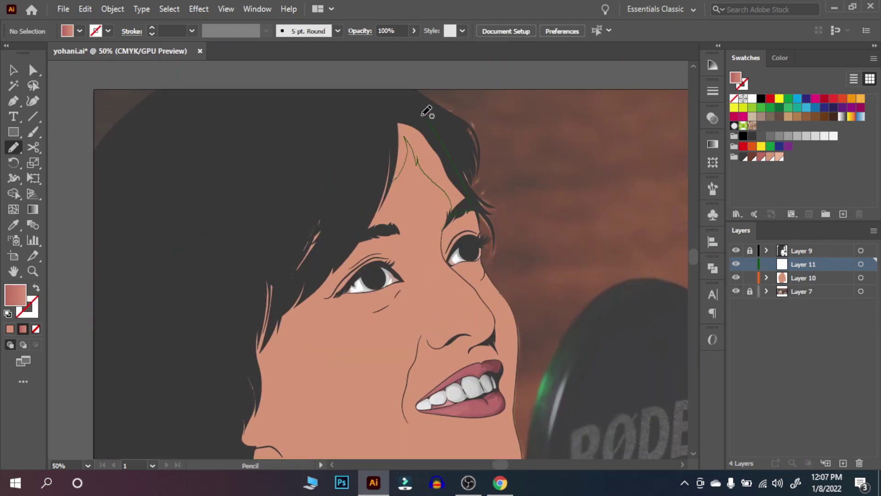
{"action": "left_click_drag", "start_coordinate": [427, 112], "coordinate": [388, 168]}
{"action": "key", "text": "g"}
{"action": "key", "text": "ctrl+shift+a"}
Trace a darker shading shape from the right eye down beside the nose
{"action": "key", "text": "ctrl+plus"}
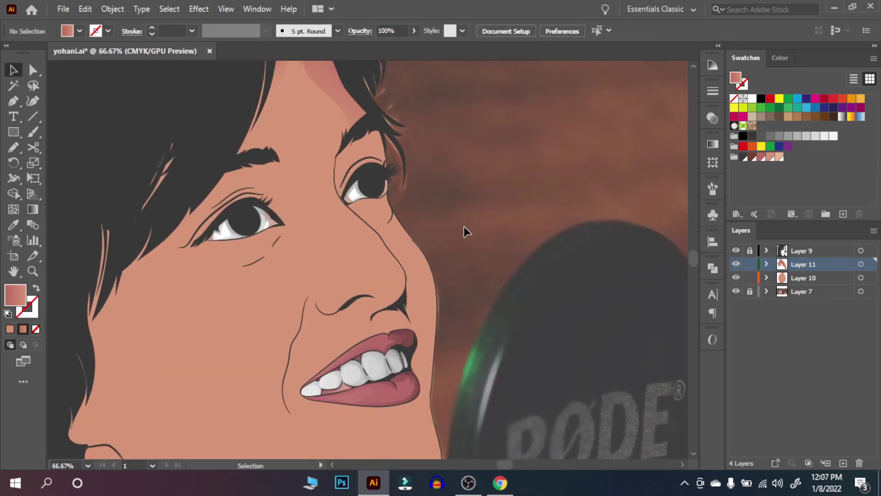
{"action": "key", "text": "n"}
{"action": "left_click_drag", "start_coordinate": [350, 173], "coordinate": [347, 197]}
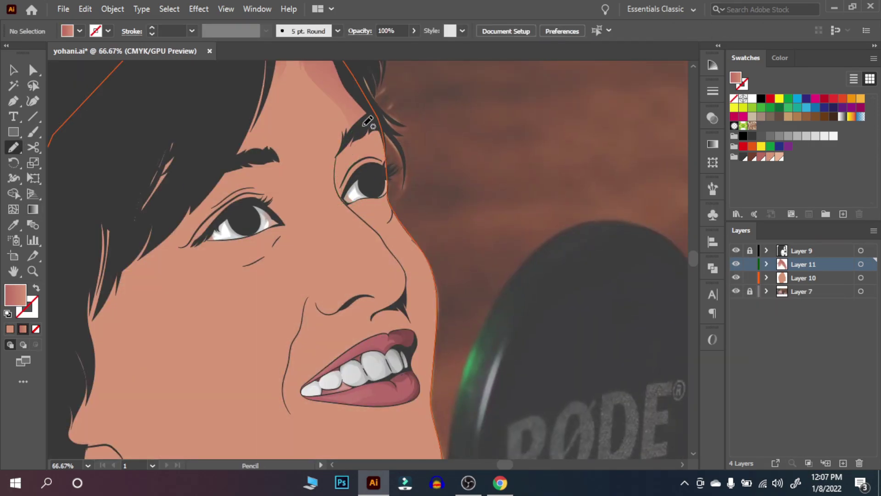
{"action": "left_click", "coordinate": [735, 277]}
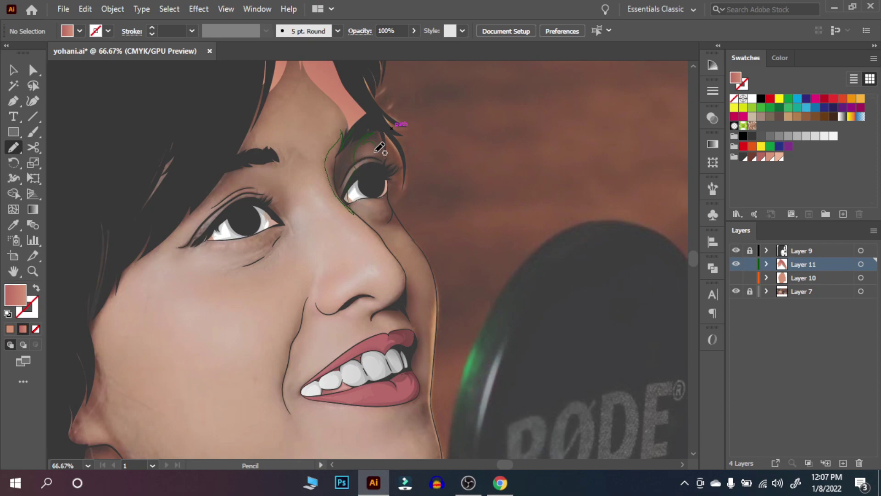
{"action": "left_click", "coordinate": [736, 278]}
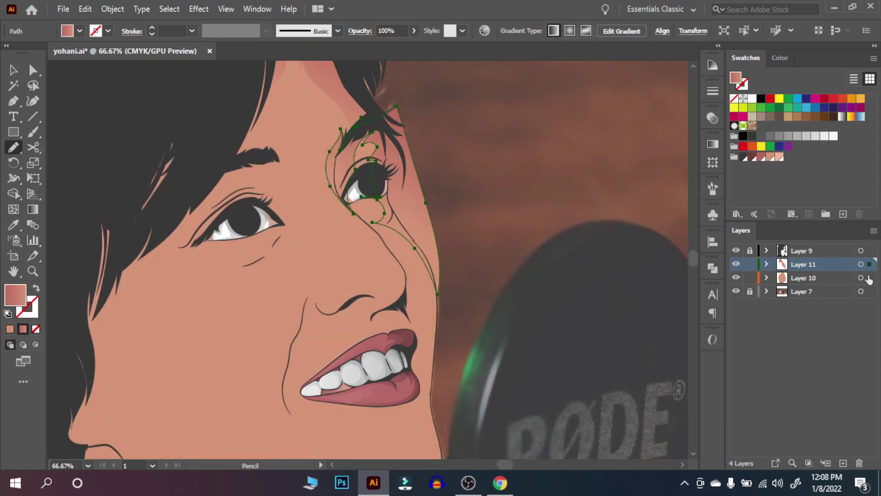
{"action": "key", "text": "g"}
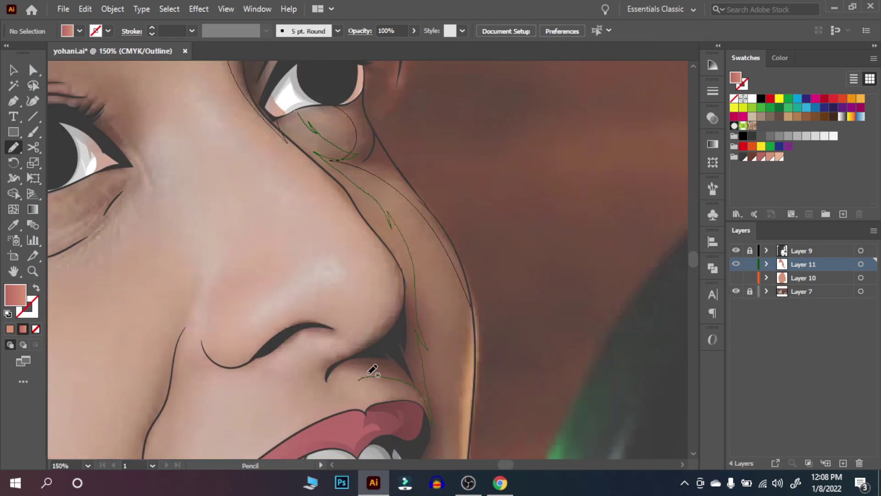
{"action": "left_click_drag", "start_coordinate": [396, 302], "coordinate": [394, 305]}
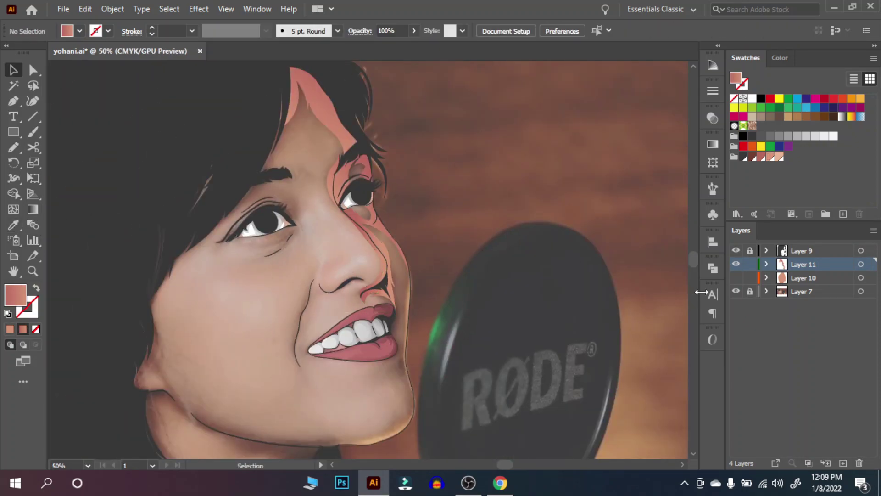
Draw a gradient-filled shading shape along the left side of the face
{"action": "left_click", "coordinate": [736, 278]}
{"action": "key", "text": "n"}
{"action": "left_click_drag", "start_coordinate": [269, 260], "coordinate": [271, 278]}
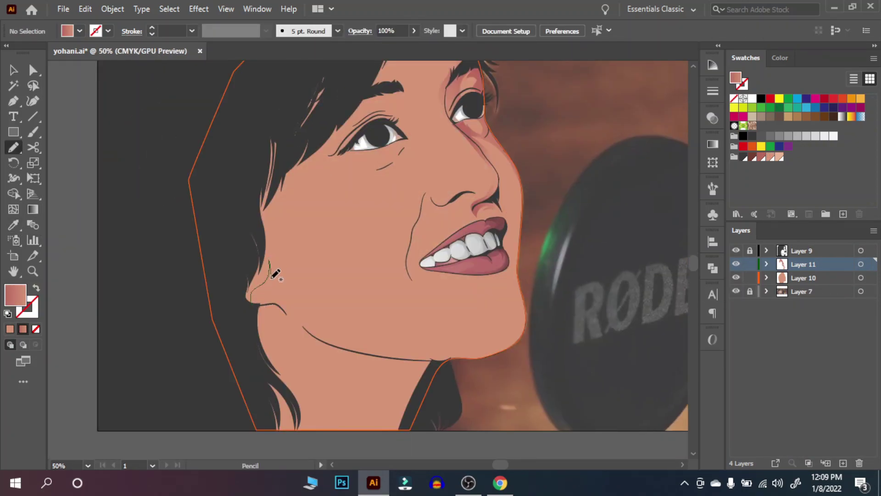
{"action": "left_click_drag", "start_coordinate": [345, 130], "coordinate": [247, 317]}
{"action": "key", "text": "g"}
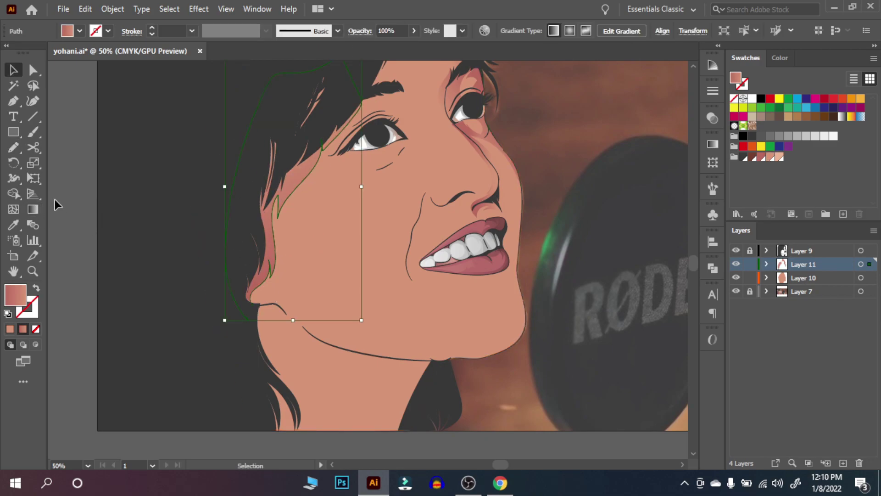
{"action": "left_click_drag", "start_coordinate": [243, 158], "coordinate": [341, 213]}
{"action": "scroll", "coordinate": [520, 225], "scroll_direction": "up", "scroll_amount": 3}
Draw gradient shading around the left eye socket
{"action": "key", "text": "n"}
{"action": "mouse_move", "coordinate": [356, 169]}
{"action": "left_mouse_down"}
{"action": "mouse_move", "coordinate": [381, 219]}
{"action": "mouse_move", "coordinate": [375, 240]}
{"action": "left_mouse_up"}
{"action": "left_click_drag", "start_coordinate": [358, 175], "coordinate": [356, 170]}
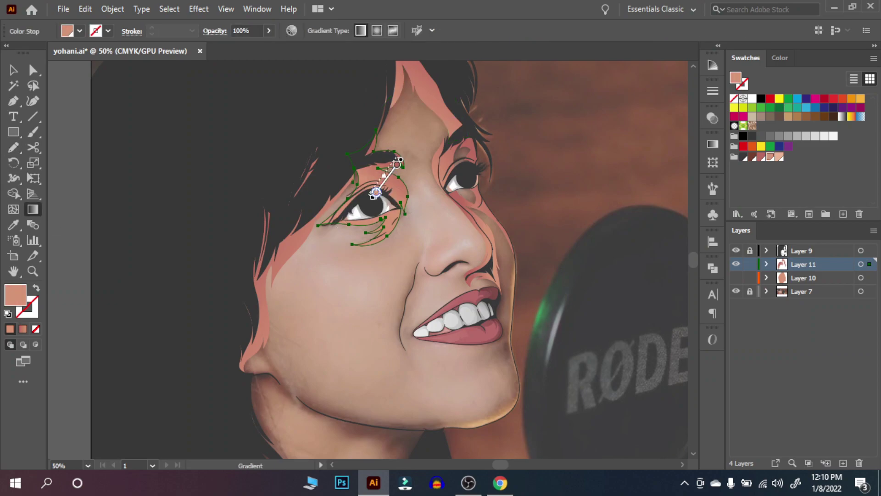
{"action": "key", "text": "ctrl+shift+a"}
{"action": "scroll", "coordinate": [538, 143], "scroll_direction": "up", "scroll_amount": 1, "text": "alt"}
{"action": "scroll", "coordinate": [465, 212], "scroll_direction": "down", "scroll_amount": 2}
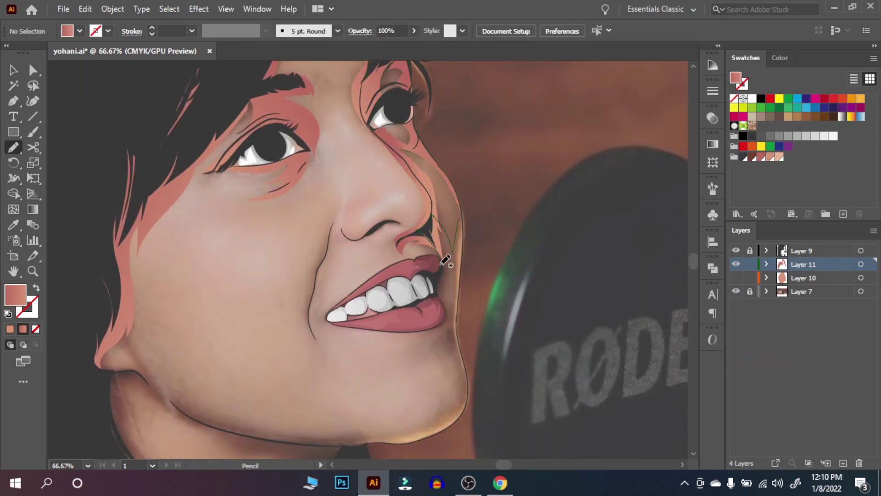
Draw a shading shape around the mouth corner, jaw and chin
{"action": "left_click_drag", "start_coordinate": [460, 261], "coordinate": [467, 206]}
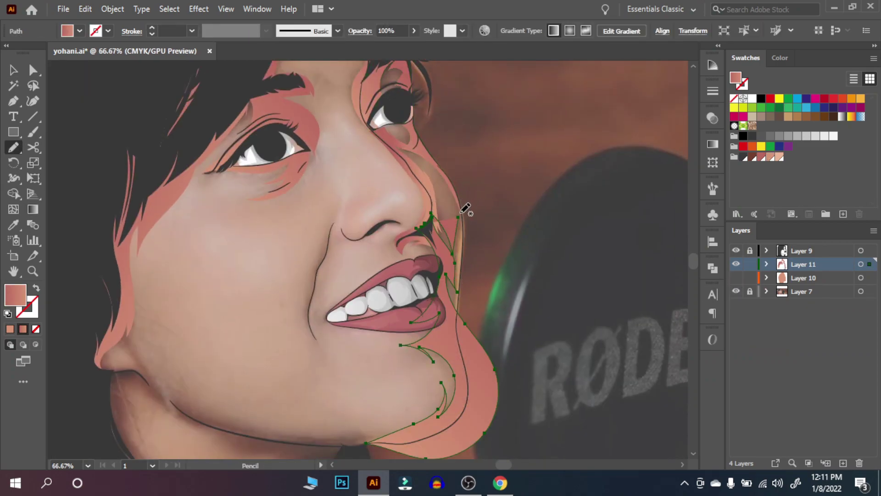
{"action": "key", "text": "ctrl+shift+a"}
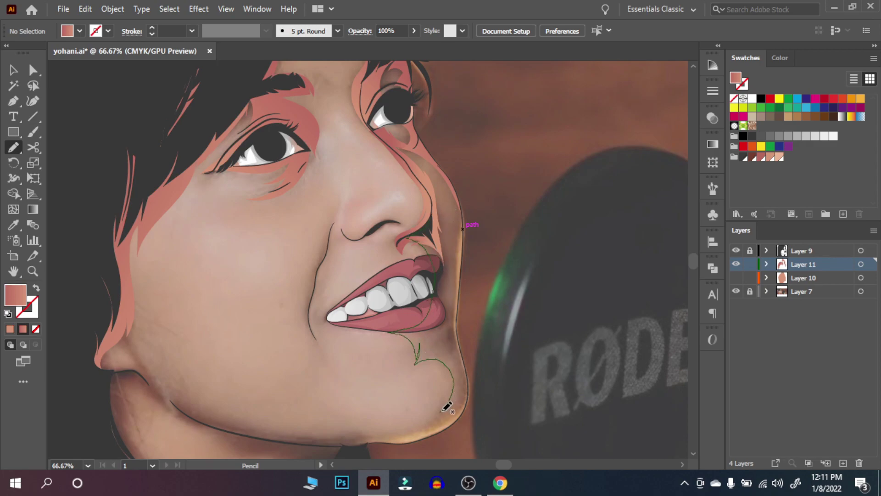
{"action": "left_click_drag", "start_coordinate": [299, 439], "coordinate": [436, 226]}
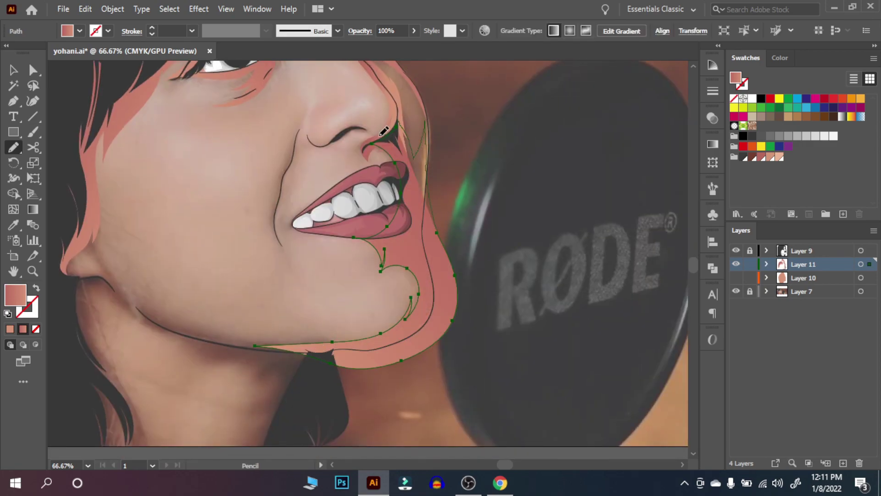
{"action": "left_click", "coordinate": [867, 279], "text": "shift"}
{"action": "key", "text": "shift+m"}
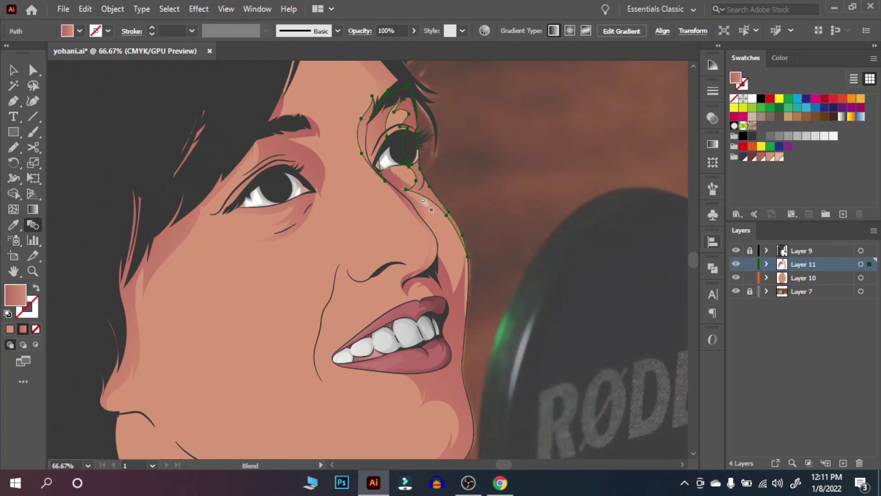
{"action": "scroll", "coordinate": [511, 269], "scroll_direction": "down", "scroll_amount": 3}
Draw a cheek shading shape with a gradient running down from under the eye
{"action": "left_click", "coordinate": [736, 278]}
{"action": "key", "text": "n"}
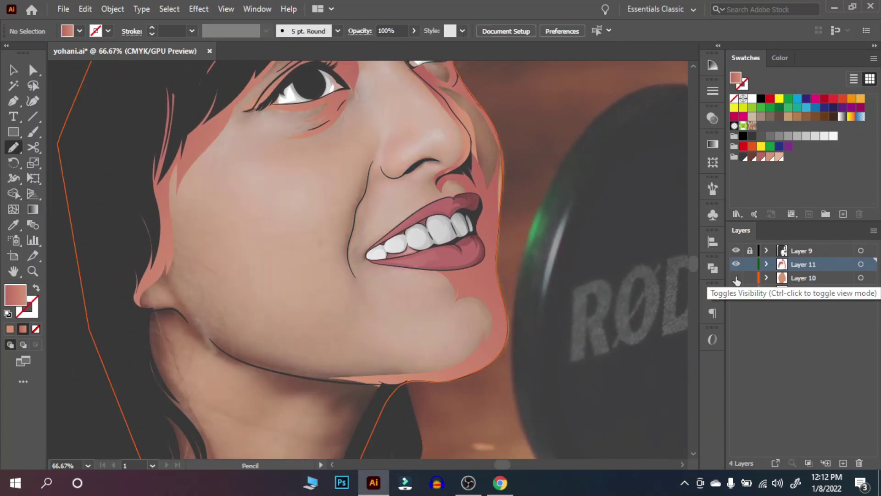
{"action": "left_click_drag", "start_coordinate": [361, 288], "coordinate": [360, 193]}
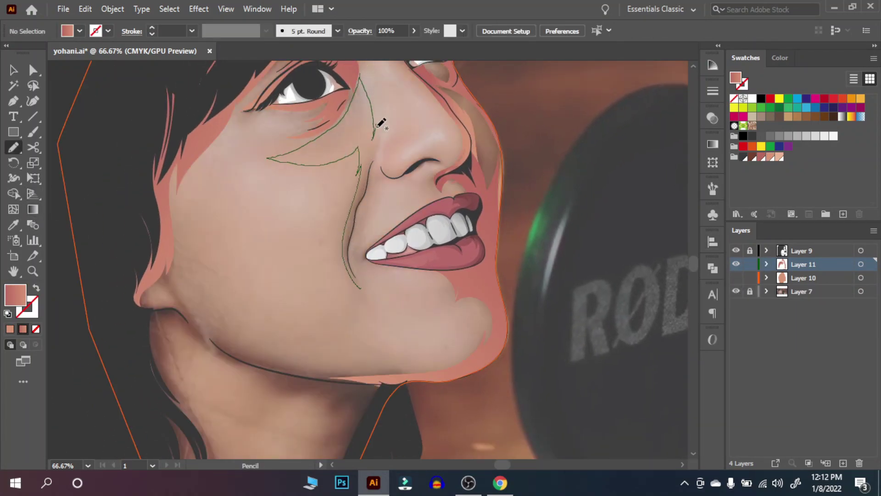
{"action": "left_click_drag", "start_coordinate": [381, 123], "coordinate": [360, 287]}
{"action": "key", "text": "g"}
{"action": "left_click", "coordinate": [412, 248]}
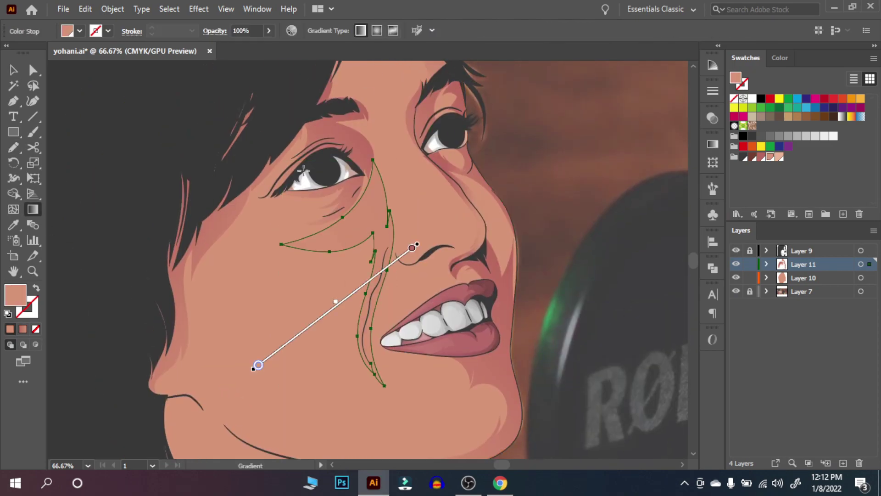
{"action": "left_click_drag", "start_coordinate": [336, 184], "coordinate": [341, 386]}
Set the cheek gradient's right stop to 50% opacity
{"action": "left_click", "coordinate": [31, 328]}
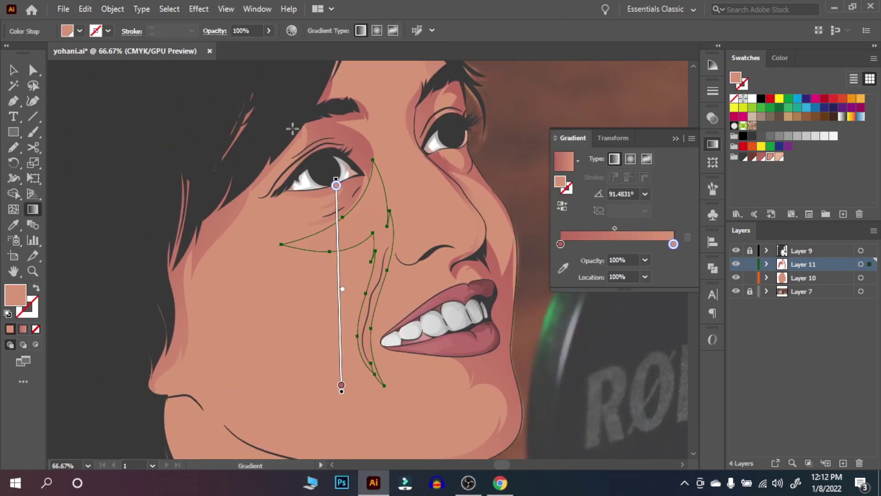
{"action": "double_click", "coordinate": [673, 244]}
{"action": "type", "text": "50"}
{"action": "key", "text": "Return"}
{"action": "left_click", "coordinate": [13, 70]}
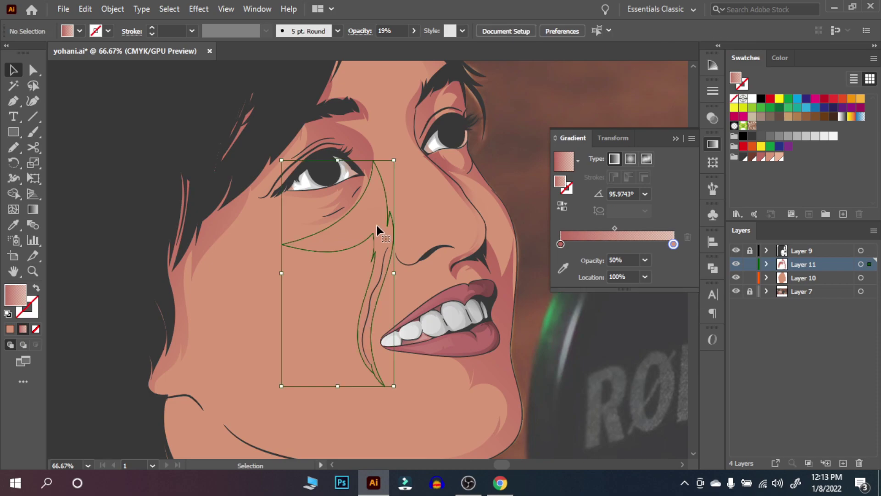
{"action": "double_click", "coordinate": [673, 259]}
{"action": "left_click", "coordinate": [583, 285]}
{"action": "left_click", "coordinate": [673, 260]}
Keep the left gradient stop at full opacity, sampling its colour from the artwork
{"action": "double_click", "coordinate": [560, 259]}
{"action": "left_click", "coordinate": [507, 351]}
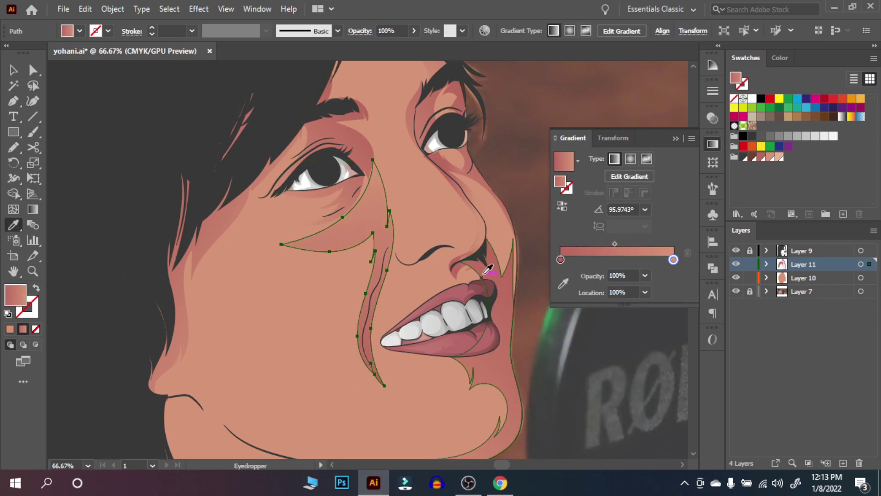
{"action": "double_click", "coordinate": [560, 259]}
{"action": "left_click", "coordinate": [573, 285]}
{"action": "key", "text": "Escape"}
{"action": "key", "text": "ctrl+shift+a"}
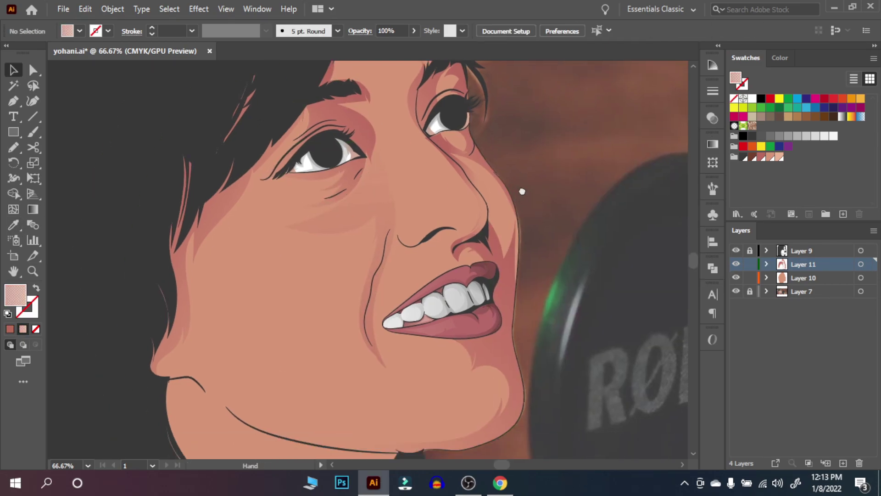
Fade the eye shading gradient stop to 70% opacity
{"action": "scroll", "coordinate": [521, 191], "scroll_direction": "down", "scroll_amount": 2}
{"action": "left_click", "coordinate": [400, 69]}
{"action": "left_click", "coordinate": [712, 143]}
{"action": "double_click", "coordinate": [673, 260]}
{"action": "left_click", "coordinate": [574, 281]}
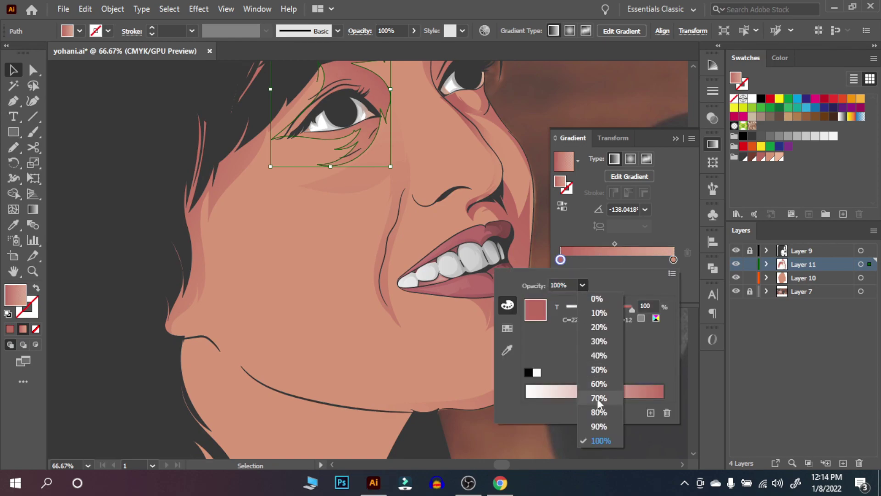
{"action": "left_click", "coordinate": [594, 369]}
{"action": "left_click", "coordinate": [563, 161]}
Recolour the jaw shading and add gradient shading along the jawline and neck
{"action": "scroll", "coordinate": [563, 162], "scroll_direction": "down", "scroll_amount": 1}
{"action": "scroll", "coordinate": [563, 162], "scroll_direction": "left", "scroll_amount": 1}
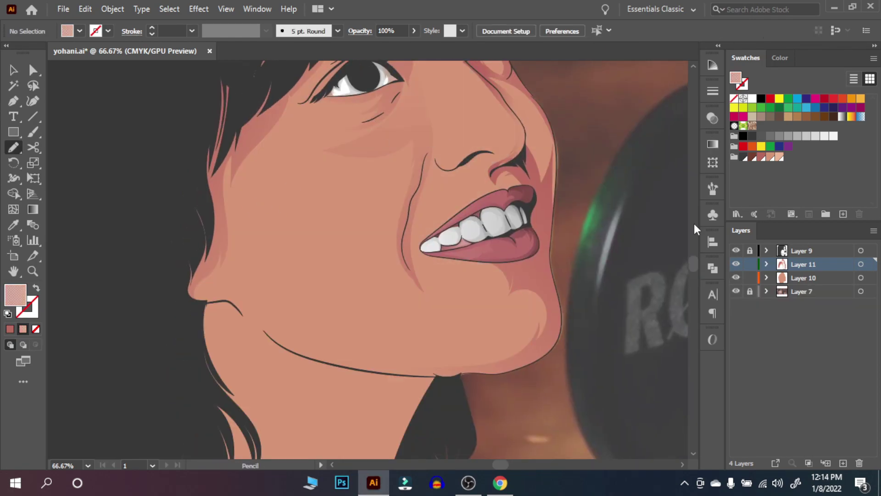
{"action": "left_click", "coordinate": [201, 269], "text": "ctrl"}
{"action": "key", "text": "ctrl+shift+a"}
{"action": "scroll", "coordinate": [367, 257], "scroll_direction": "up", "scroll_amount": 2}
{"action": "key", "text": "g"}
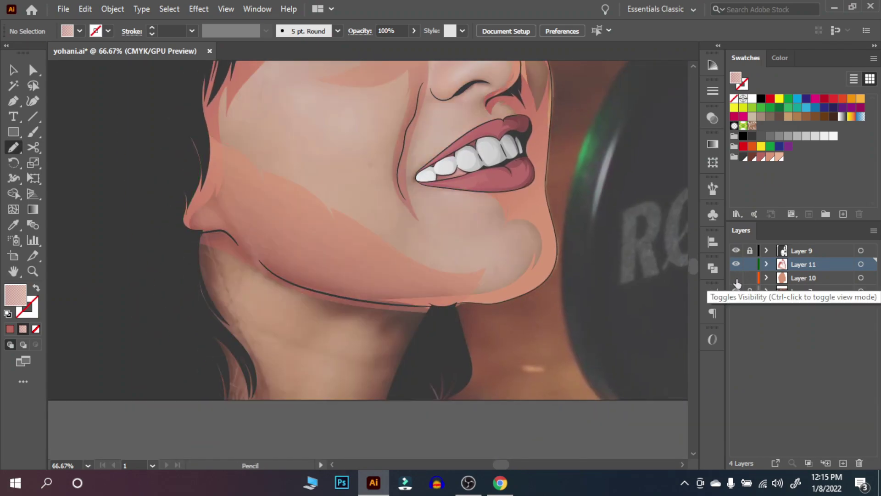
{"action": "left_click", "coordinate": [736, 282]}
{"action": "mouse_move", "coordinate": [259, 262]}
{"action": "left_mouse_down"}
{"action": "mouse_move", "coordinate": [399, 391]}
{"action": "mouse_move", "coordinate": [324, 369]}
{"action": "left_mouse_up"}
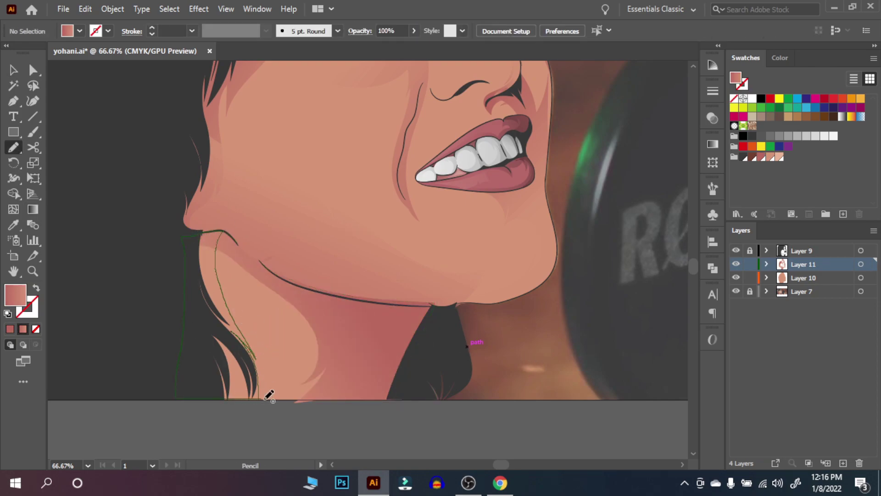
Redraw a lighter nose gradient down the nose, then zoom out to the whole portrait
{"action": "scroll", "coordinate": [555, 277], "scroll_direction": "up", "scroll_amount": 5}
{"action": "left_click", "coordinate": [33, 208]}
{"action": "left_click_drag", "start_coordinate": [452, 161], "coordinate": [459, 266]}
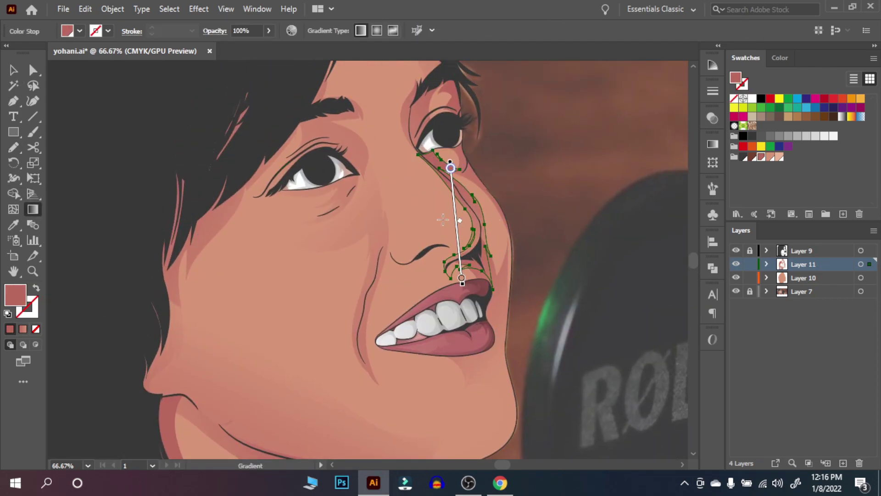
{"action": "left_click_drag", "start_coordinate": [384, 118], "coordinate": [488, 275]}
{"action": "key", "text": "v"}
{"action": "left_click", "coordinate": [536, 140]}
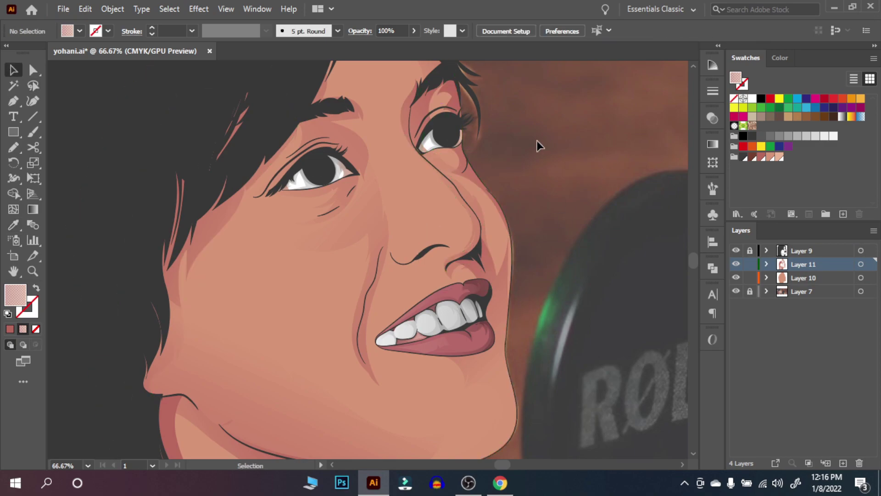
{"action": "key", "text": "ctrl+minus"}
{"action": "key", "text": "ctrl+minus"}
{"action": "key", "text": "ctrl+minus"}
{"action": "left_click", "coordinate": [735, 291]}
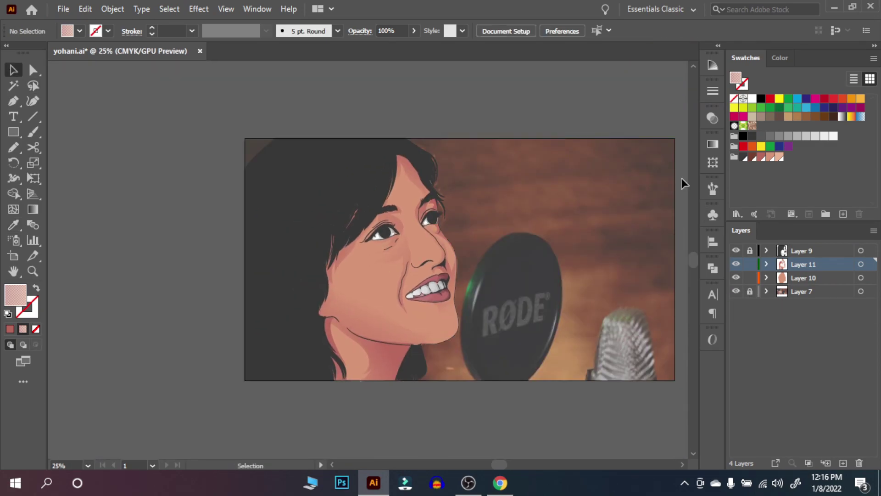
Draw a neck shading shape with the sampled pink gradient across it
{"action": "key", "text": "i"}
{"action": "left_click", "coordinate": [764, 158]}
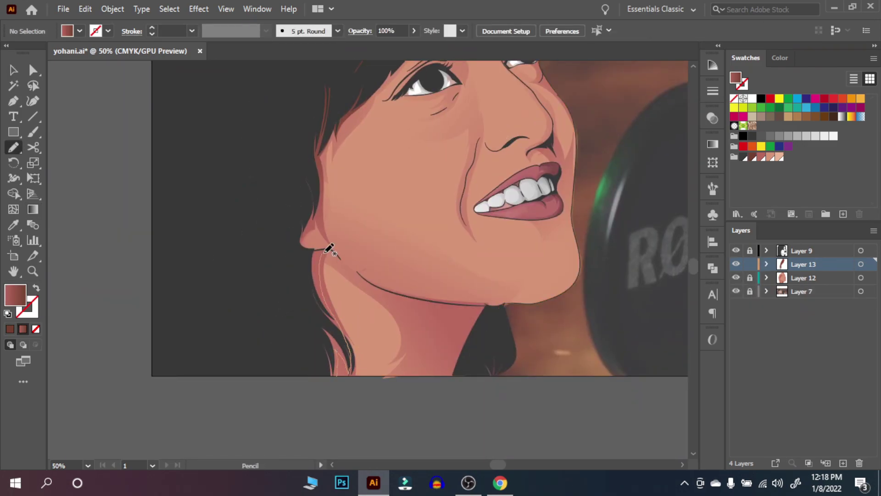
{"action": "left_click_drag", "start_coordinate": [331, 250], "coordinate": [304, 374]}
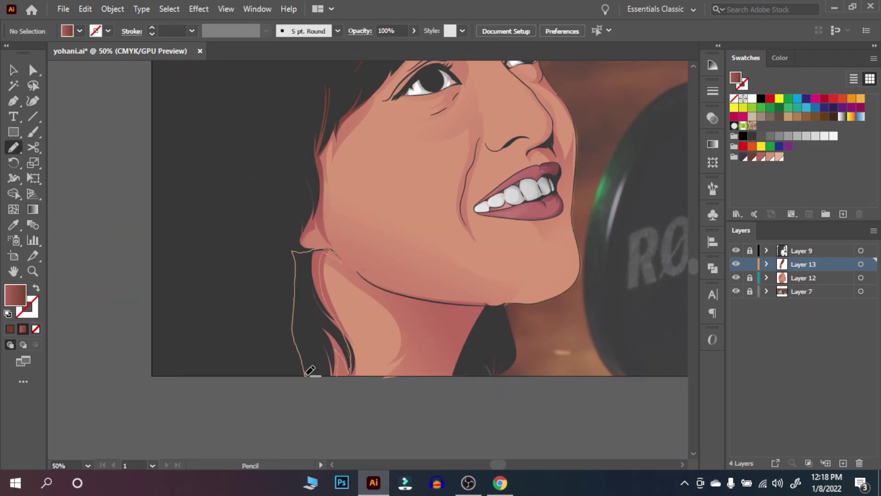
{"action": "key", "text": "g"}
{"action": "left_click_drag", "start_coordinate": [285, 309], "coordinate": [370, 319]}
{"action": "key", "text": "v"}
{"action": "left_click", "coordinate": [588, 344]}
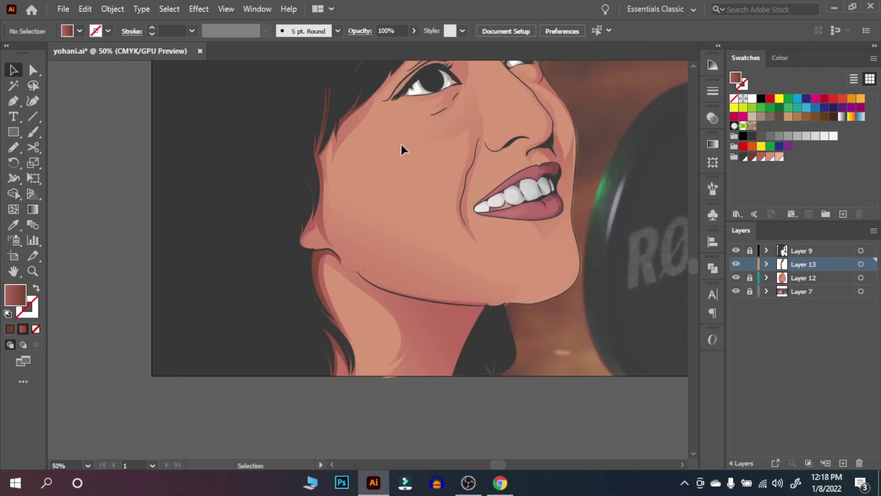
Add a second gradient shading path along the neck
{"action": "left_click_drag", "start_coordinate": [454, 314], "coordinate": [448, 326]}
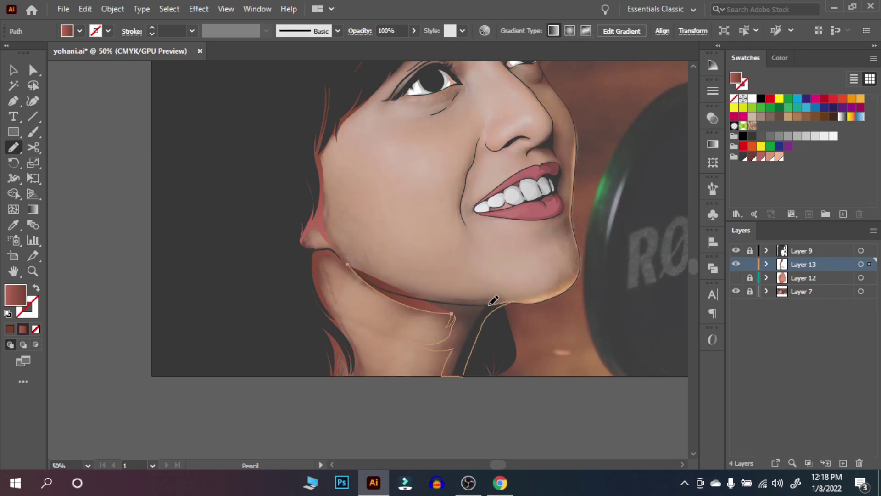
{"action": "key", "text": "g"}
{"action": "left_click_drag", "start_coordinate": [315, 289], "coordinate": [467, 318]}
{"action": "key", "text": "v"}
{"action": "scroll", "coordinate": [643, 252], "scroll_direction": "up", "scroll_amount": 3}
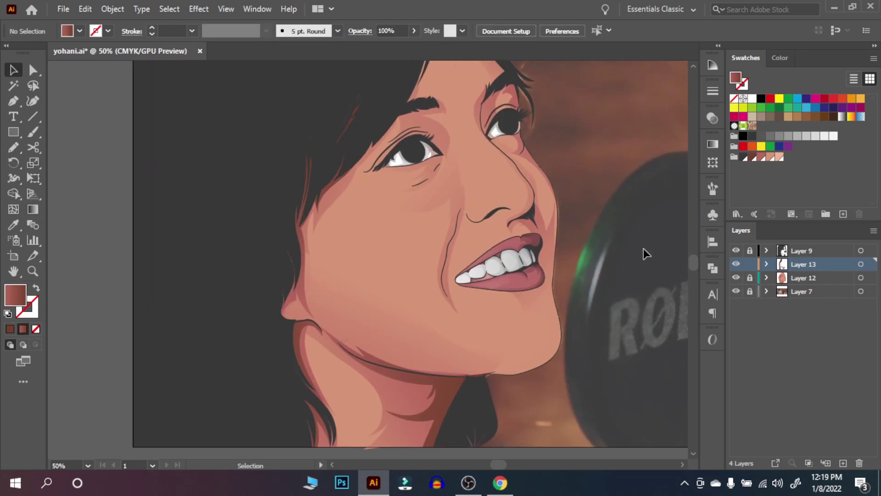
Draw shading shapes along the eyebrow and upper eyelid
{"action": "key", "text": "ctrl+equal"}
{"action": "key", "text": "n"}
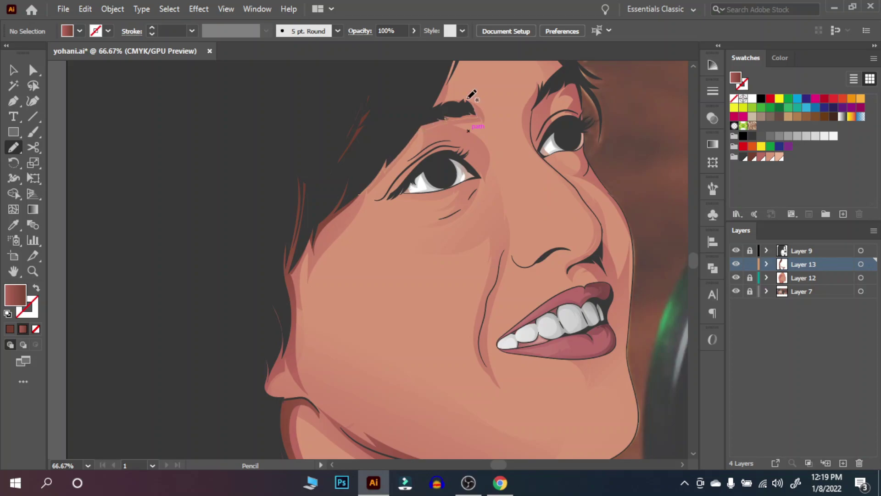
{"action": "left_click_drag", "start_coordinate": [468, 99], "coordinate": [446, 190]}
{"action": "left_click_drag", "start_coordinate": [471, 155], "coordinate": [421, 171]}
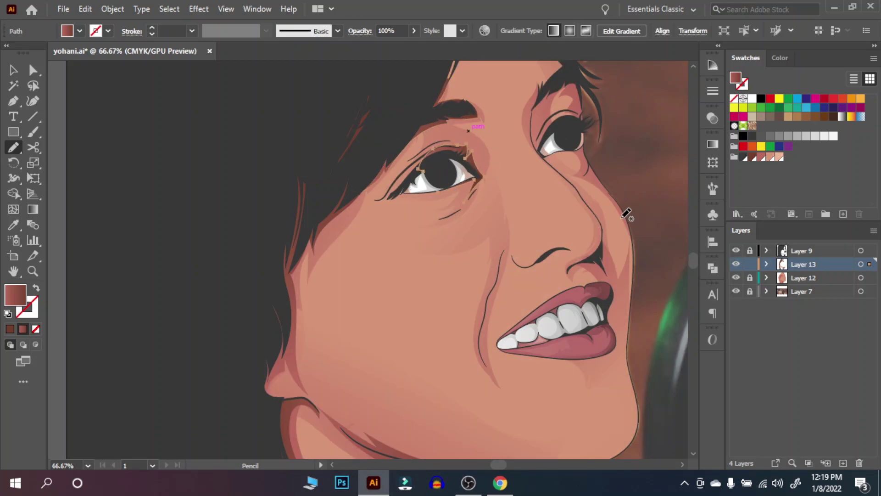
{"action": "key", "text": "ctrl+shift+a"}
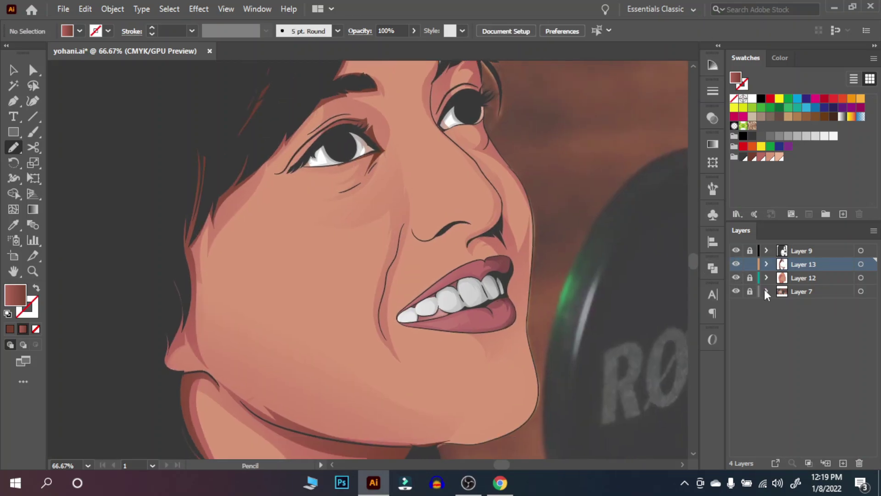
Shade the right eye's upper lid, expand Layer 12 and select all artwork
{"action": "scroll", "coordinate": [608, 244], "scroll_direction": "right", "scroll_amount": 3}
{"action": "scroll", "coordinate": [411, 219], "scroll_direction": "up", "scroll_amount": 3}
{"action": "scroll", "coordinate": [411, 219], "scroll_direction": "up", "scroll_amount": 1, "text": "alt"}
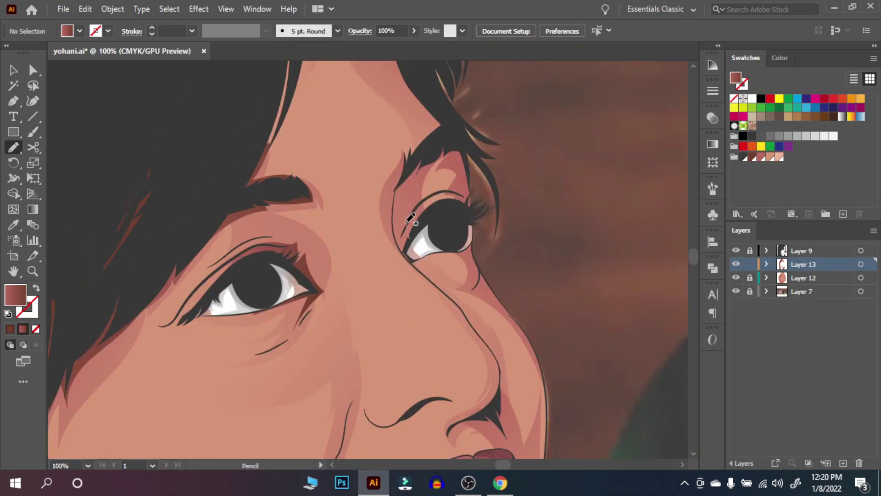
{"action": "left_click_drag", "start_coordinate": [394, 215], "coordinate": [409, 261]}
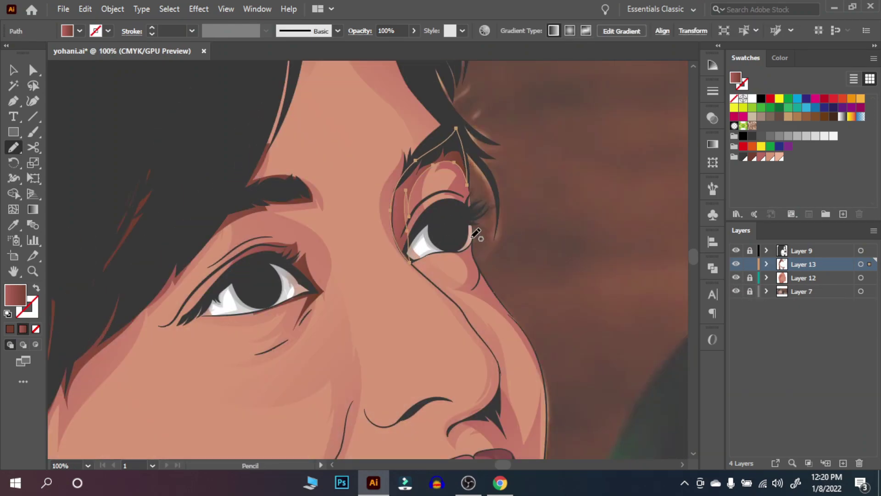
{"action": "key", "text": "ctrl+shift+a"}
{"action": "left_click", "coordinate": [766, 277]}
{"action": "key", "text": "ctrl+a"}
On Layer 13, draw a shading line along the lip corner with Layer 12 temporarily hidden
{"action": "key", "text": "v"}
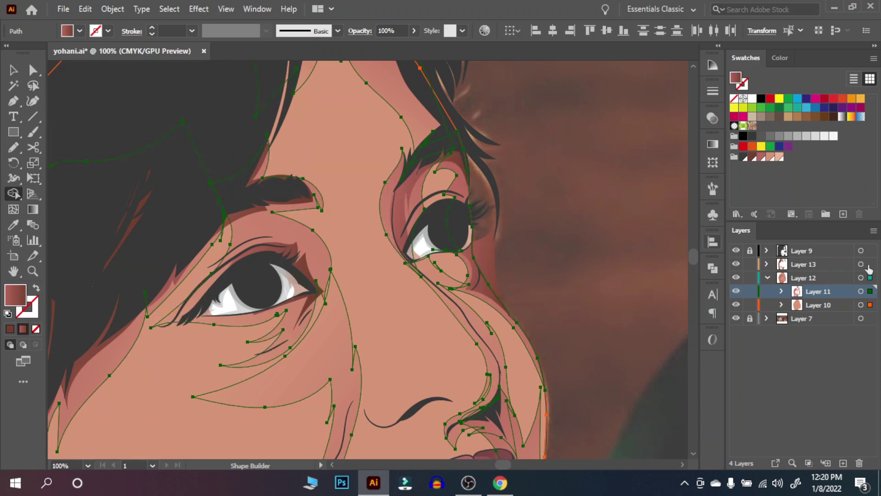
{"action": "key", "text": "ctrl+shift+a"}
{"action": "key", "text": "n"}
{"action": "scroll", "coordinate": [374, 225], "scroll_direction": "down", "scroll_amount": 4}
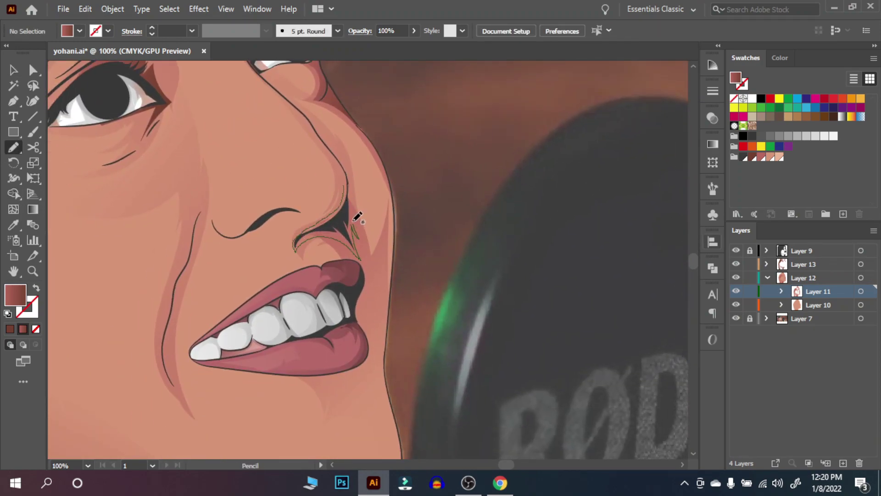
{"action": "scroll", "coordinate": [357, 216], "scroll_direction": "down", "scroll_amount": 4}
{"action": "left_click", "coordinate": [736, 277]}
{"action": "left_click", "coordinate": [803, 264]}
{"action": "left_click_drag", "start_coordinate": [327, 172], "coordinate": [334, 279]}
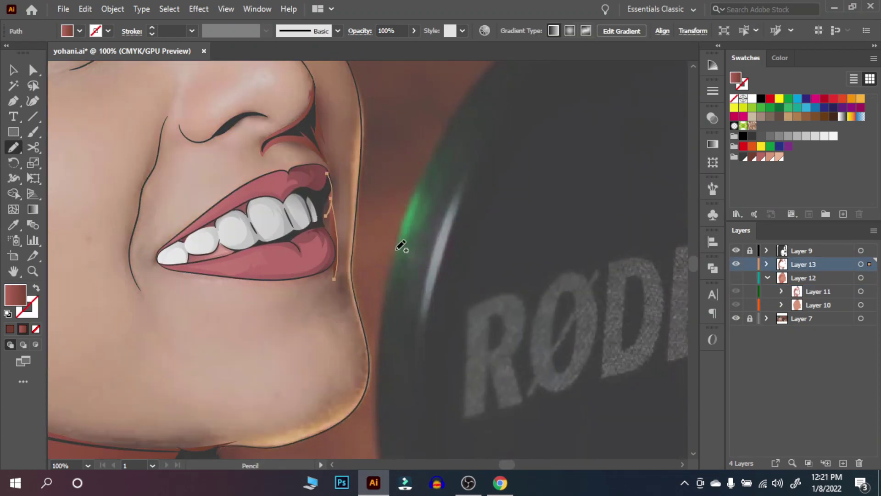
{"action": "key", "text": "ctrl+shift+a"}
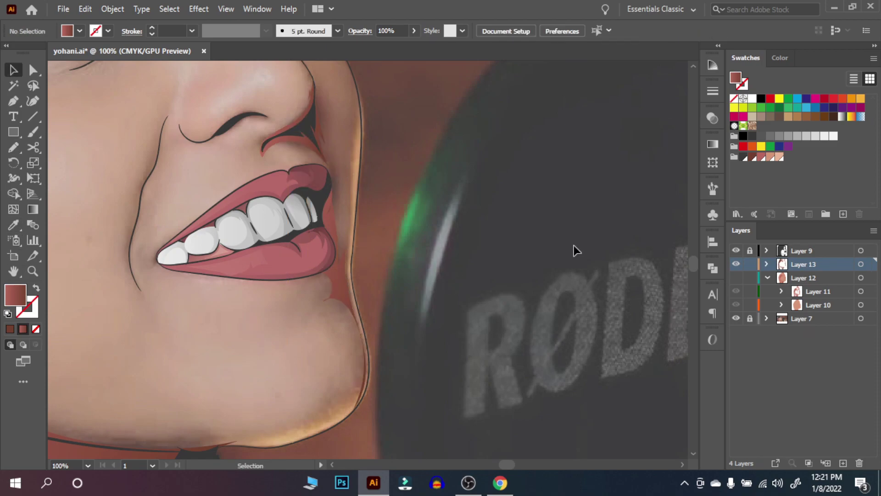
{"action": "left_click", "coordinate": [736, 277]}
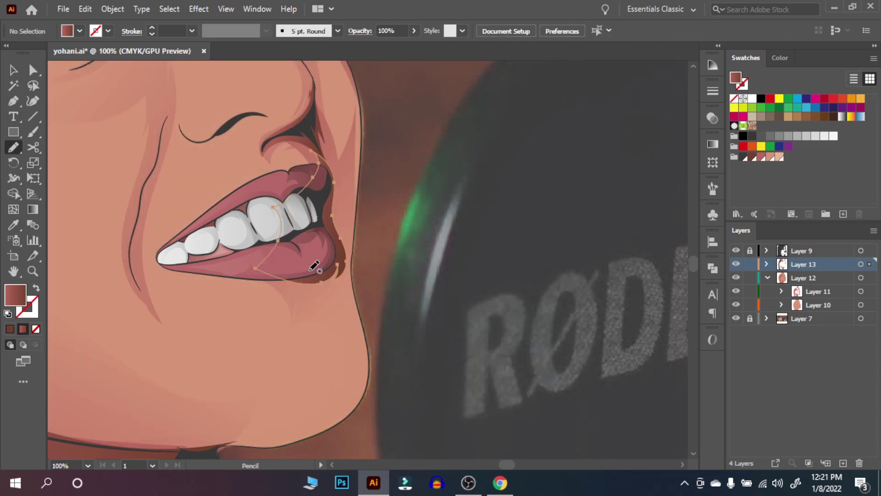
Lower the Layer 13 shading opacity to 46%
{"action": "key", "text": "v"}
{"action": "key", "text": "ctrl+minus"}
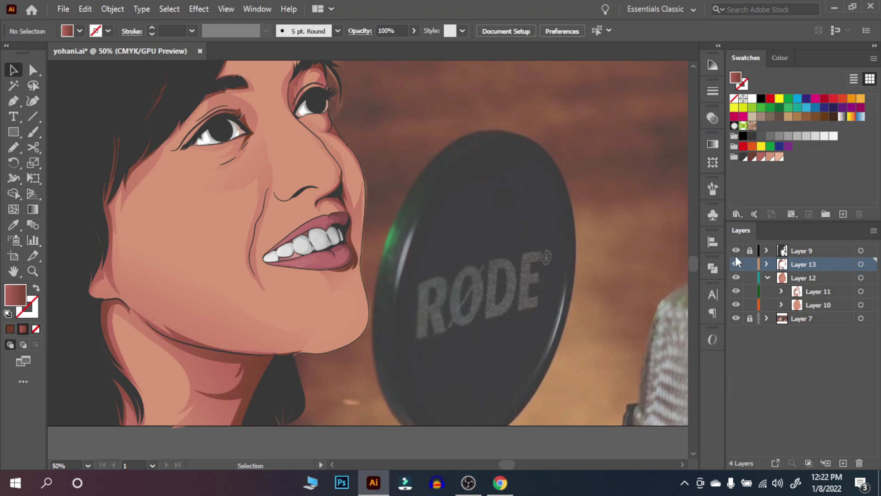
{"action": "left_click", "coordinate": [860, 263]}
{"action": "left_click", "coordinate": [390, 30]}
{"action": "type", "text": "46"}
{"action": "key", "text": "Return"}
{"action": "left_click", "coordinate": [457, 216]}
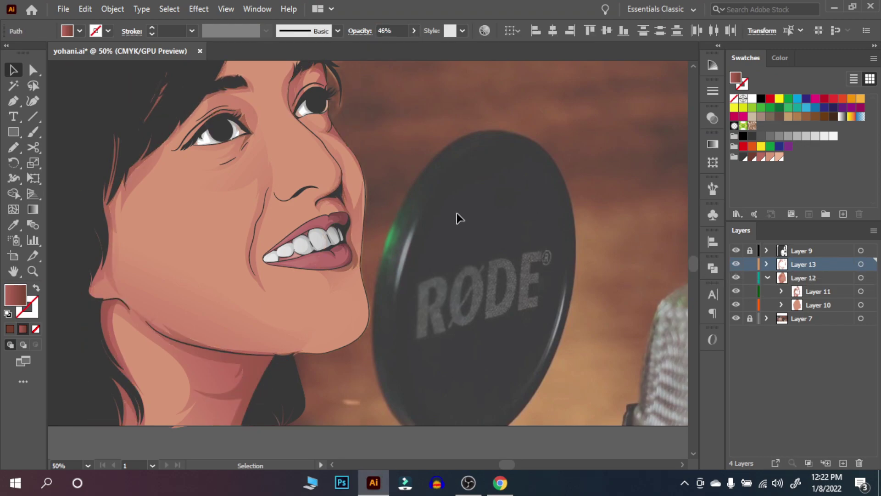
{"action": "left_click_drag", "start_coordinate": [458, 216], "coordinate": [519, 266]}
On Layer 11, recolour the nose shading with a light skin tone sampled from the artwork
{"action": "left_click", "coordinate": [871, 294]}
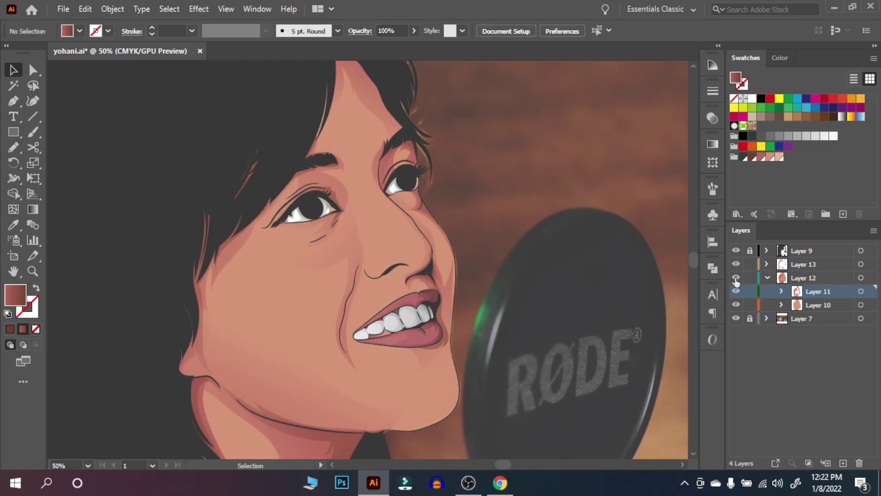
{"action": "key", "text": "ctrl+plus"}
{"action": "left_click", "coordinate": [414, 286], "text": "ctrl"}
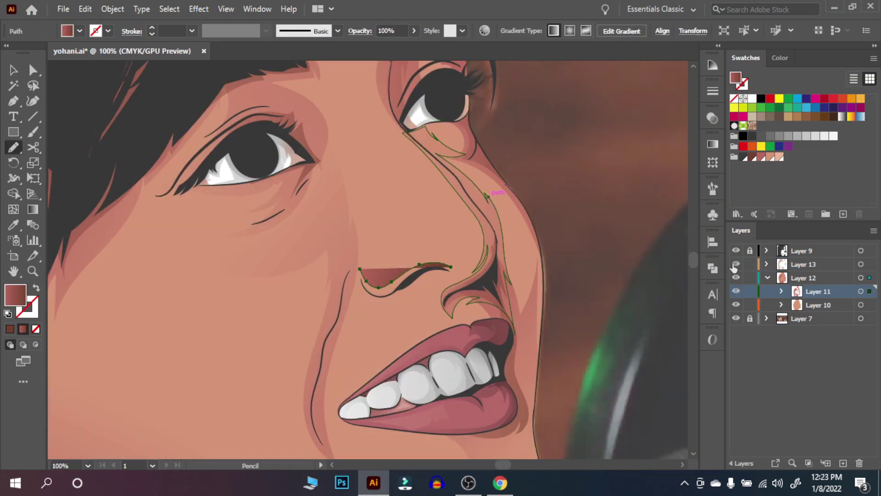
{"action": "key", "text": "ctrl+y"}
{"action": "key", "text": "ctrl+y"}
{"action": "key", "text": "i"}
{"action": "left_click", "coordinate": [400, 262]}
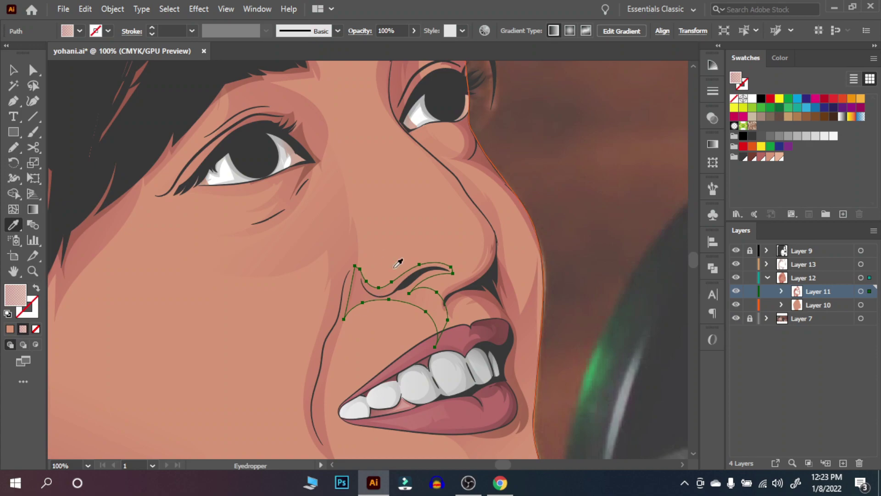
{"action": "key", "text": "ctrl+shift+a"}
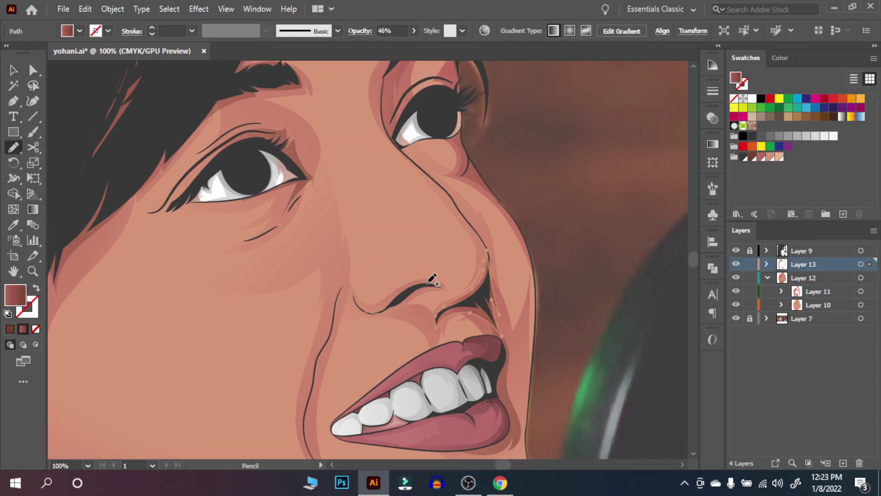
{"action": "key", "text": "i"}
{"action": "left_click", "coordinate": [492, 311]}
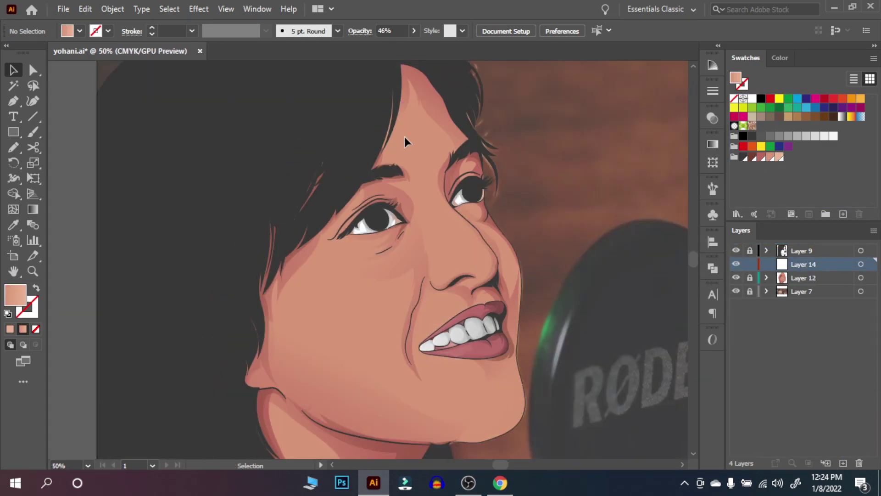
Draw a cheek highlight and shadows under the eye, beside the mouth and below the chin, with a gradient fade on the chin shadow
{"action": "left_click_drag", "start_coordinate": [326, 325], "coordinate": [381, 294]}
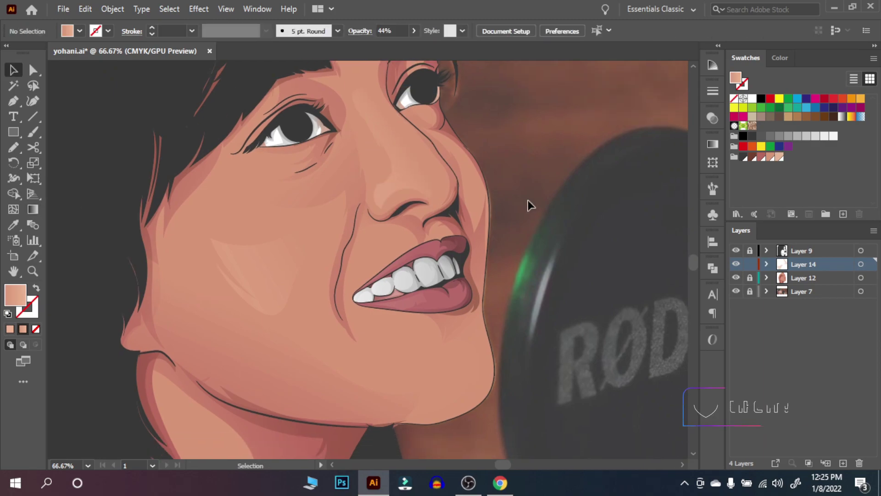
{"action": "key", "text": "n"}
{"action": "left_click_drag", "start_coordinate": [248, 155], "coordinate": [225, 183]}
{"action": "mouse_move", "coordinate": [365, 241]}
{"action": "left_mouse_down"}
{"action": "mouse_move", "coordinate": [353, 285]}
{"action": "mouse_move", "coordinate": [369, 239]}
{"action": "left_mouse_up"}
{"action": "left_click_drag", "start_coordinate": [433, 342], "coordinate": [372, 314]}
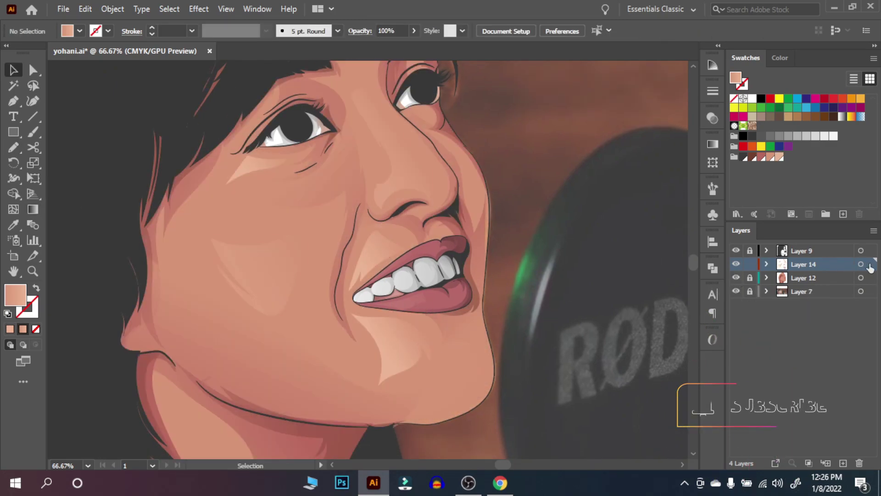
{"action": "left_click", "coordinate": [478, 403]}
{"action": "key", "text": "g"}
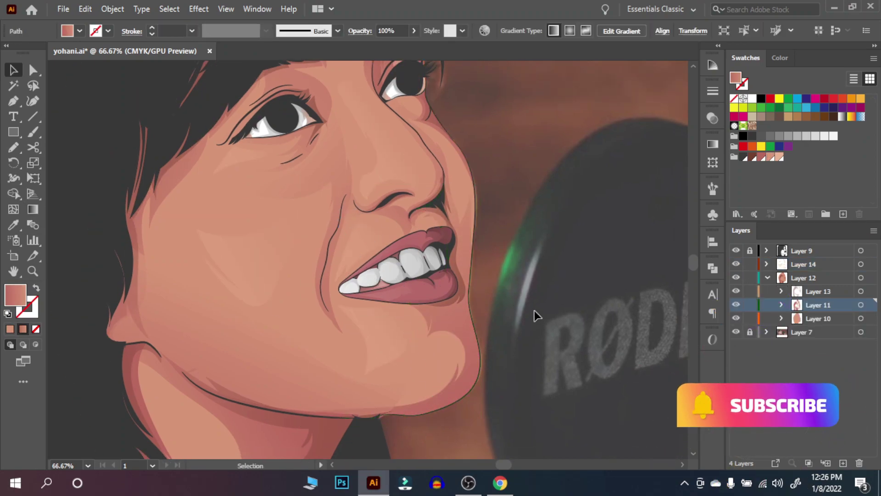
{"action": "left_click_drag", "start_coordinate": [350, 197], "coordinate": [481, 393]}
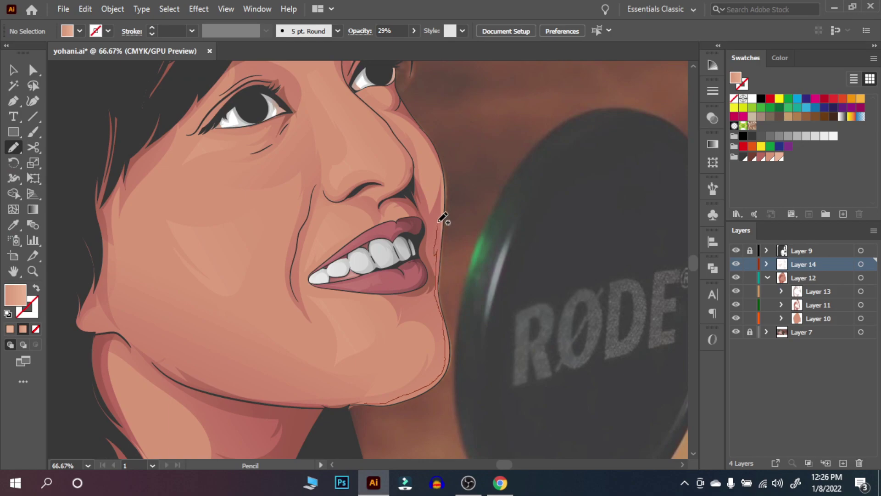
Set the Layer 14 shading paths to about 36% opacity
{"action": "key", "text": "v"}
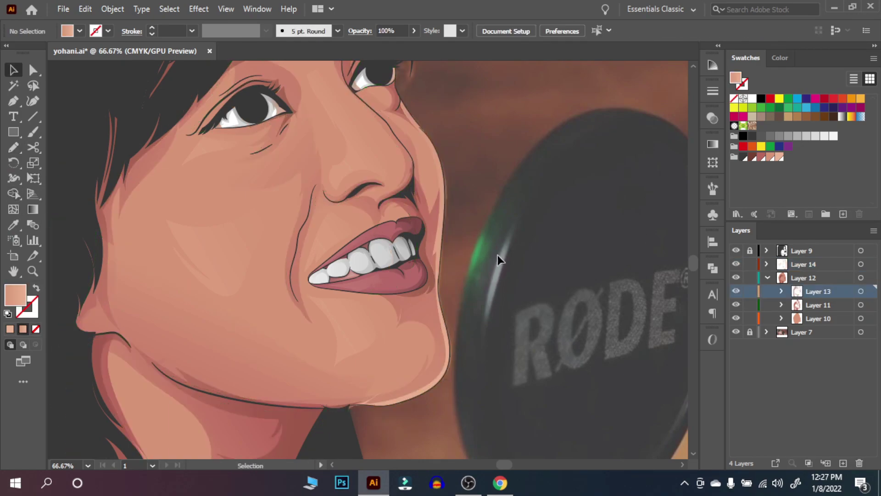
{"action": "left_click", "coordinate": [861, 264]}
{"action": "left_click", "coordinate": [414, 31]}
{"action": "left_click_drag", "start_coordinate": [376, 47], "coordinate": [382, 48]}
{"action": "left_click", "coordinate": [516, 156]}
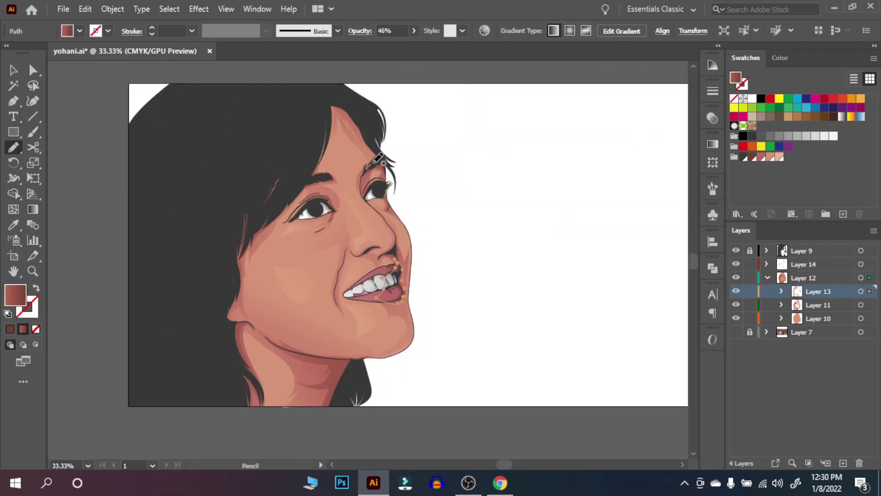
Add shading strokes along the cheek and smile line, erasing the excess
{"action": "key", "text": "v"}
{"action": "left_click", "coordinate": [474, 205]}
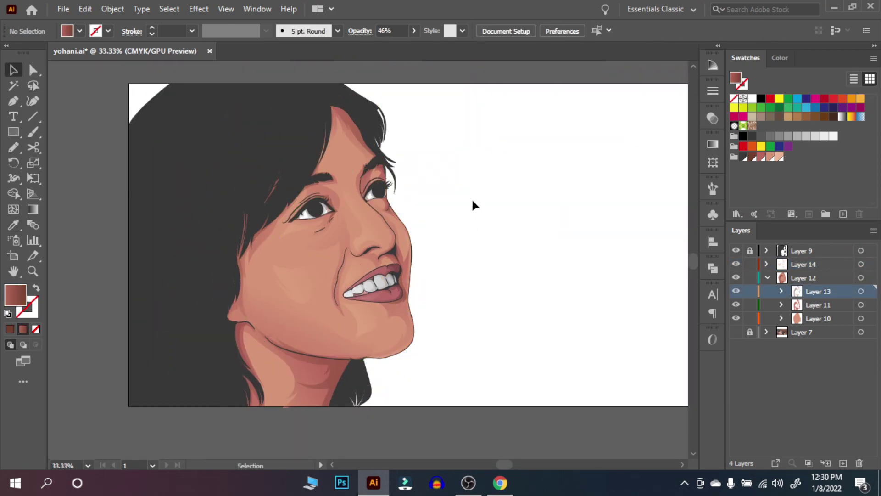
{"action": "key", "text": "ctrl+equal"}
{"action": "key", "text": "n"}
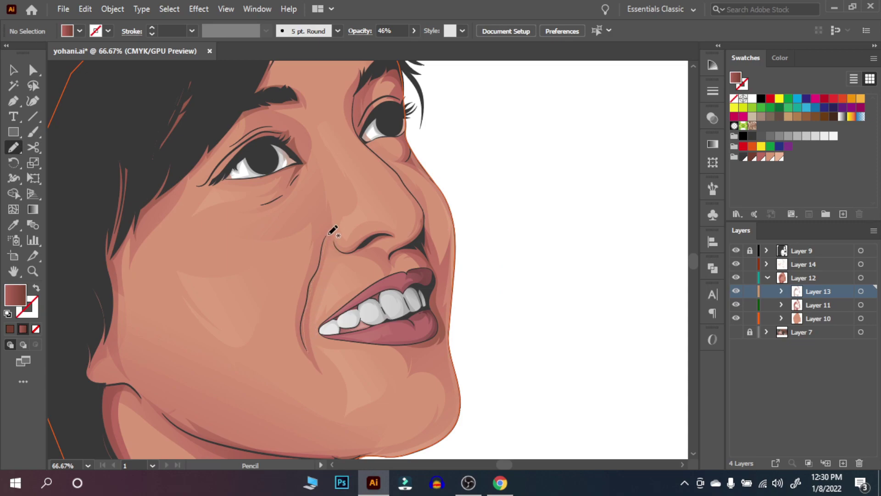
{"action": "left_click_drag", "start_coordinate": [301, 340], "coordinate": [343, 215]}
{"action": "left_click_drag", "start_coordinate": [302, 315], "coordinate": [303, 321]}
{"action": "key", "text": "v"}
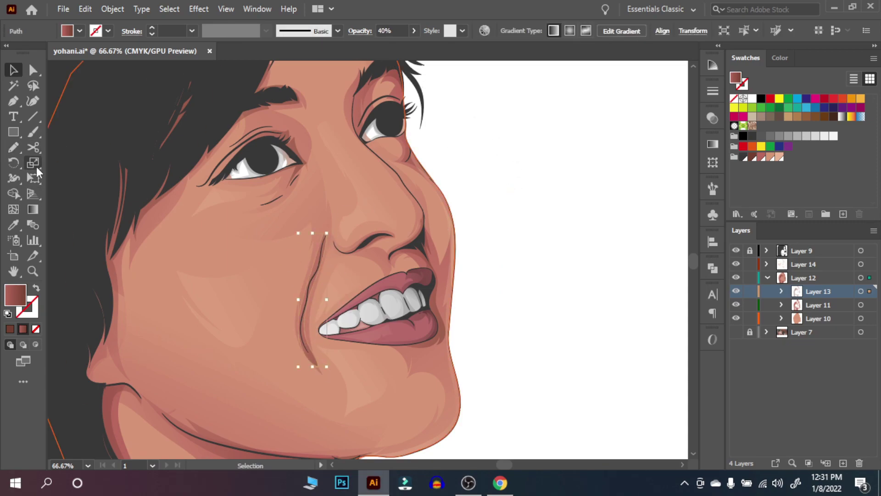
{"action": "left_click", "coordinate": [33, 146]}
{"action": "key", "text": "ctrl+shift+a"}
{"action": "left_click_drag", "start_coordinate": [349, 324], "coordinate": [375, 314]}
Draw a jaw shadow at 10% opacity and zoom out to the whole portrait
{"action": "key", "text": "n"}
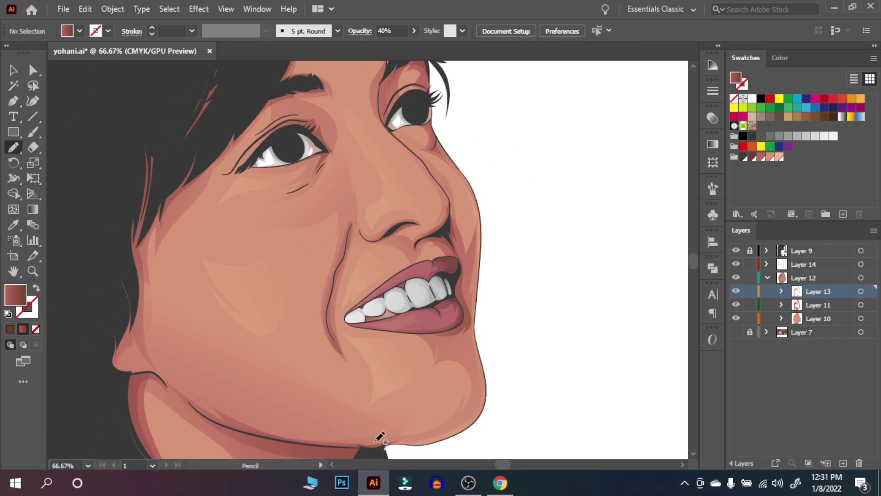
{"action": "left_click_drag", "start_coordinate": [225, 425], "coordinate": [265, 335]}
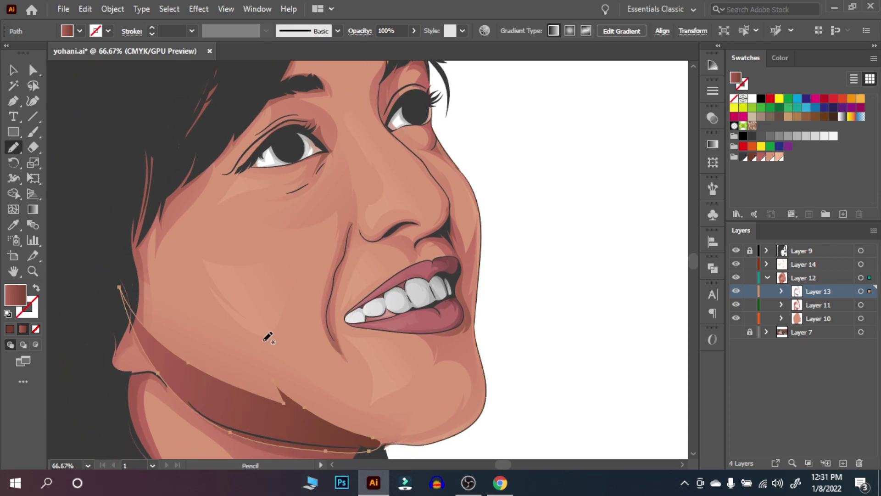
{"action": "left_click", "coordinate": [413, 31]}
{"action": "left_click", "coordinate": [370, 60]}
{"action": "key", "text": "ctrl+shift+a"}
{"action": "key", "text": "v"}
{"action": "key", "text": "ctrl+minus"}
{"action": "key", "text": "ctrl+minus"}
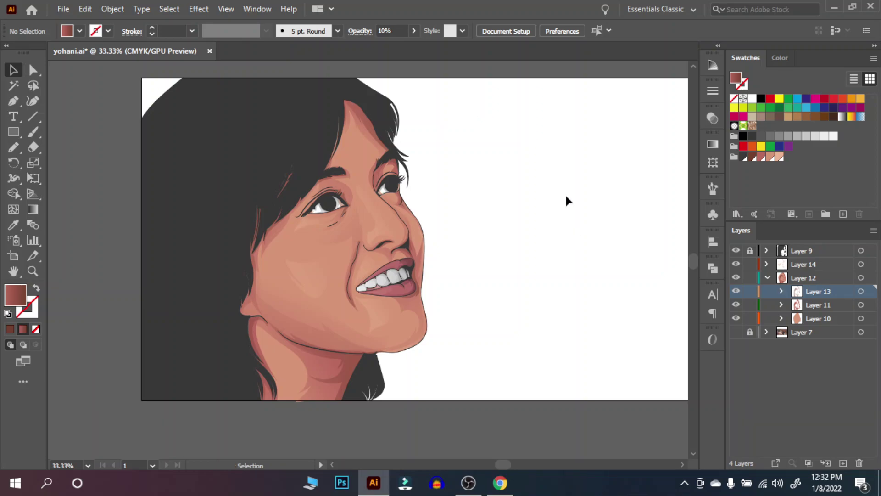
{"action": "left_click", "coordinate": [766, 278]}
Set the gradient to run from black to dark red
{"action": "left_click", "coordinate": [736, 291]}
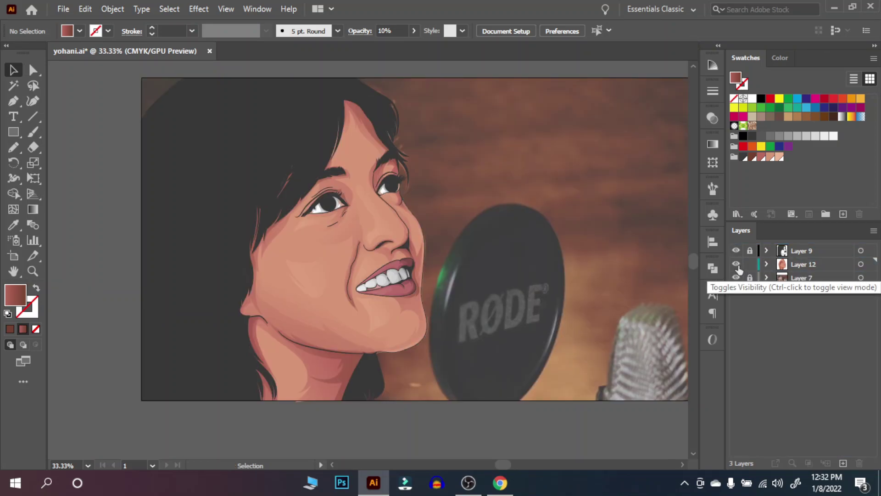
{"action": "double_click", "coordinate": [560, 244]}
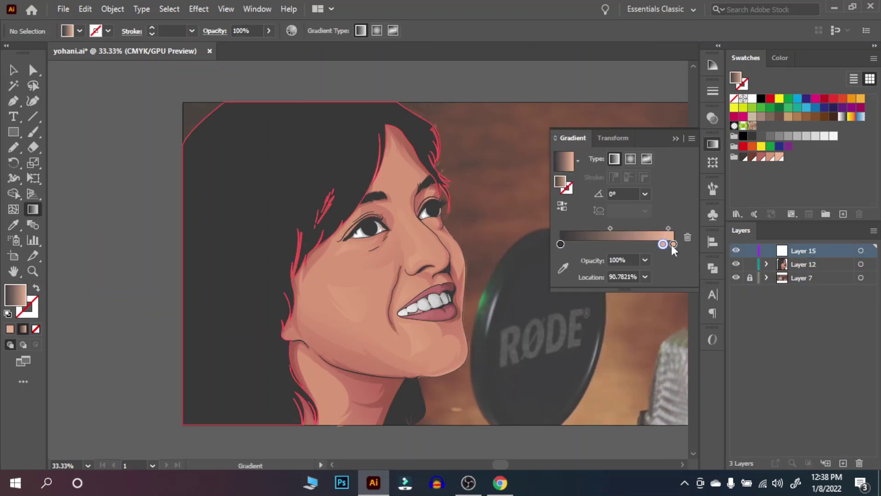
{"action": "double_click", "coordinate": [671, 245]}
{"action": "left_click", "coordinate": [714, 186]}
{"action": "double_click", "coordinate": [673, 244]}
{"action": "left_click", "coordinate": [507, 289]}
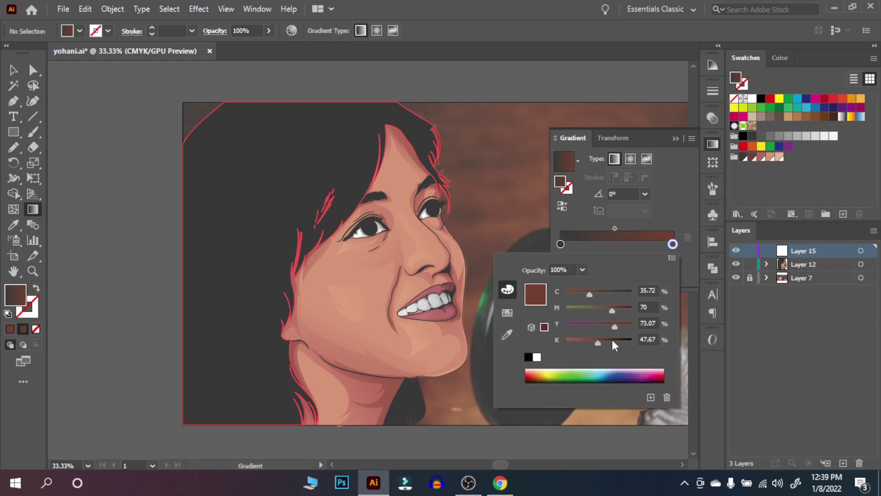
{"action": "left_click", "coordinate": [507, 312]}
{"action": "left_click", "coordinate": [596, 281]}
{"action": "left_click", "coordinate": [507, 289]}
{"action": "left_click_drag", "start_coordinate": [573, 339], "coordinate": [597, 344]}
Trace two hair sections along the left side over the reference photo
{"action": "left_click", "coordinate": [736, 264]}
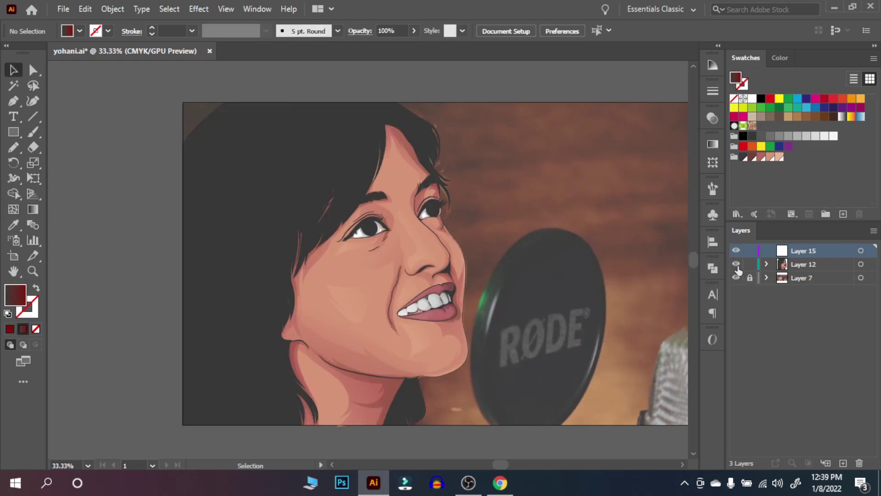
{"action": "key", "text": "n"}
{"action": "left_click_drag", "start_coordinate": [239, 367], "coordinate": [215, 290]}
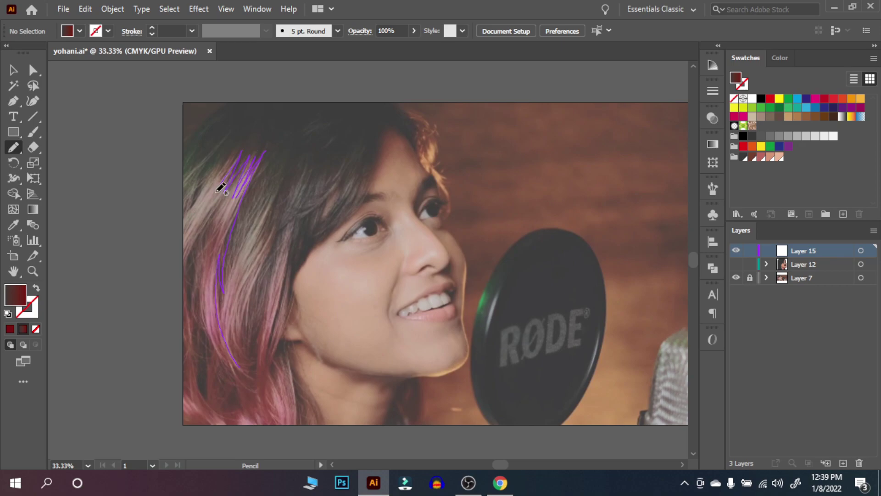
{"action": "left_click_drag", "start_coordinate": [197, 255], "coordinate": [240, 364]}
{"action": "left_click", "coordinate": [735, 263]}
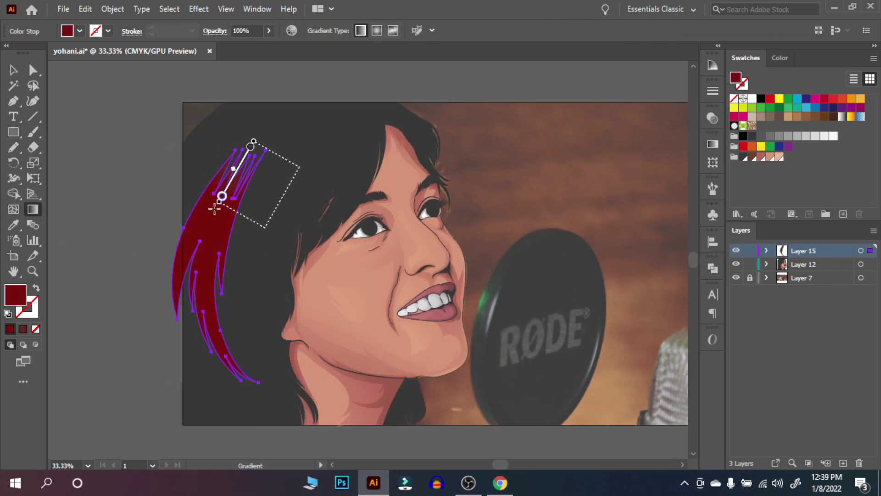
{"action": "key", "text": "v"}
{"action": "key", "text": "ctrl+shift+a"}
Lighten the hair gradient's end colour
{"action": "double_click", "coordinate": [673, 259]}
{"action": "left_click_drag", "start_coordinate": [597, 358], "coordinate": [586, 357]}
{"action": "key", "text": "g"}
{"action": "key", "text": "ctrl+shift+a"}
{"action": "key", "text": "ctrl+a"}
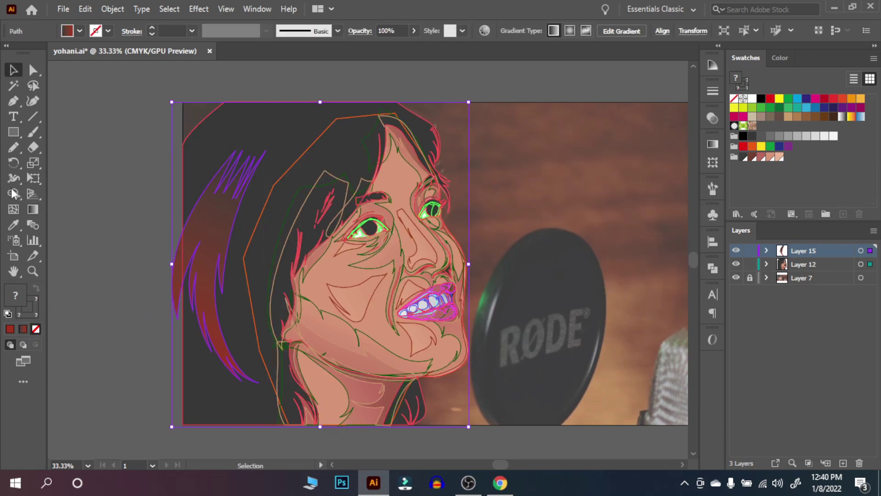
{"action": "key", "text": "shift+m"}
{"action": "key", "text": "v"}
{"action": "key", "text": "ctrl+shift+a"}
Adjust the gradient colour of the new hair shape
{"action": "left_click", "coordinate": [766, 264]}
{"action": "left_click", "coordinate": [860, 250]}
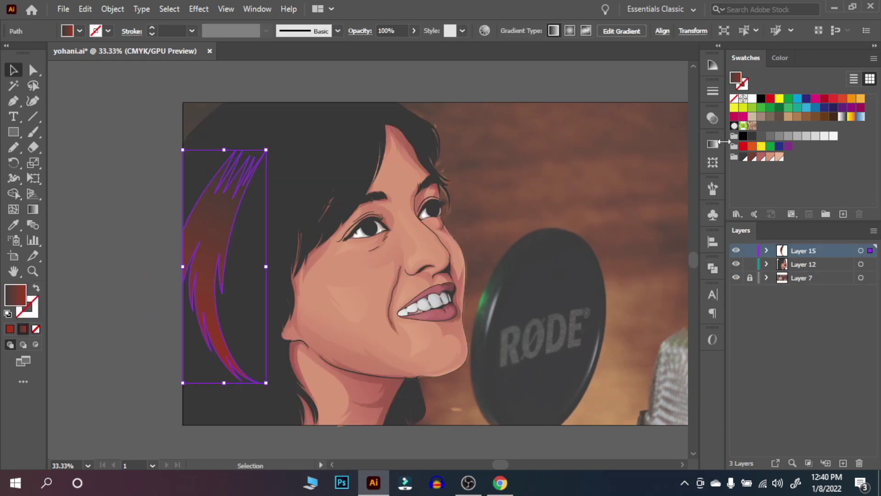
{"action": "double_click", "coordinate": [599, 275]}
{"action": "key", "text": "Escape"}
{"action": "left_click", "coordinate": [678, 136]}
{"action": "key", "text": "ctrl+shift+a"}
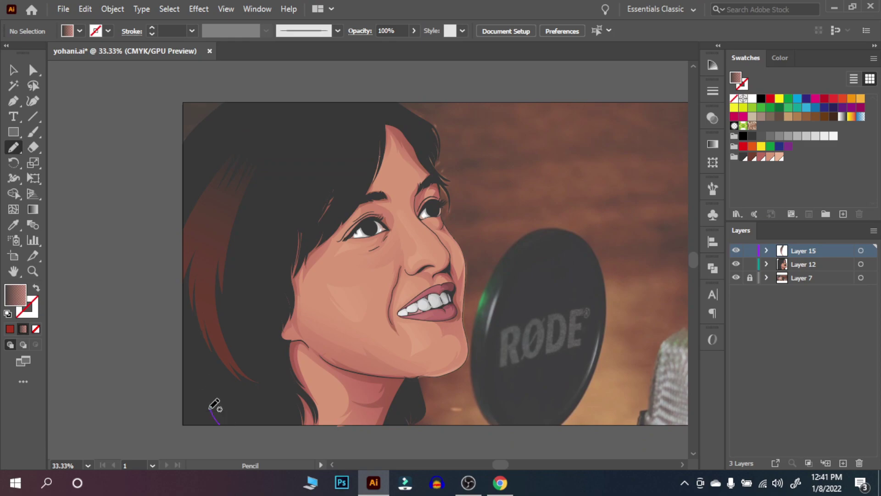
Draw more hair sections along the lower left edge, beside the face and toward the chin
{"action": "left_click_drag", "start_coordinate": [188, 406], "coordinate": [219, 423]}
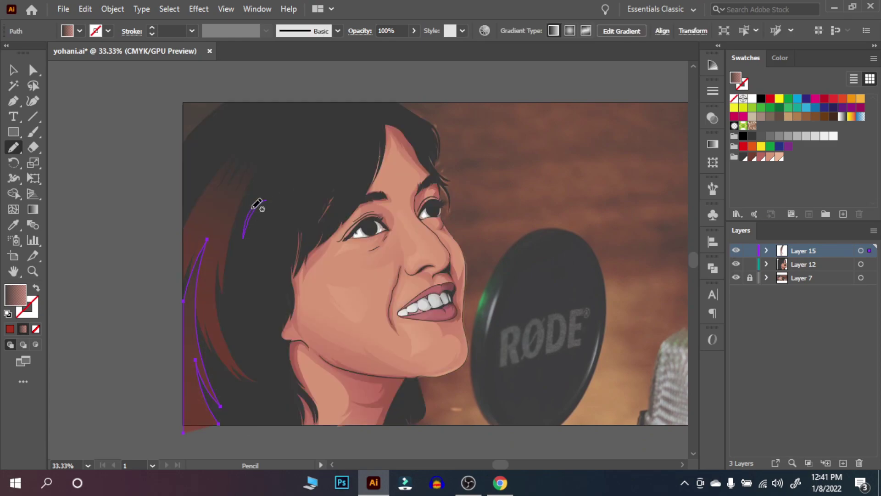
{"action": "left_click_drag", "start_coordinate": [256, 203], "coordinate": [265, 200]}
{"action": "key", "text": "ctrl+y"}
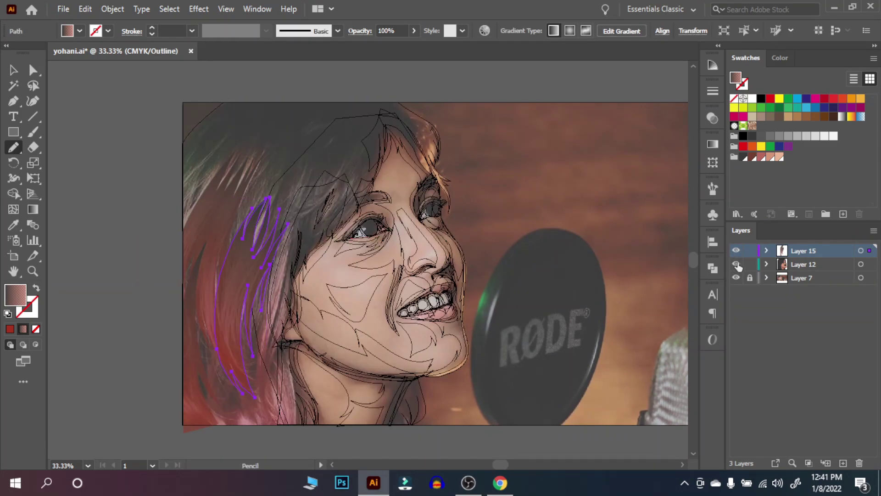
{"action": "key", "text": "ctrl+shift+a"}
{"action": "key", "text": "ctrl+y"}
{"action": "key", "text": "ctrl+y"}
{"action": "key", "text": "ctrl+y"}
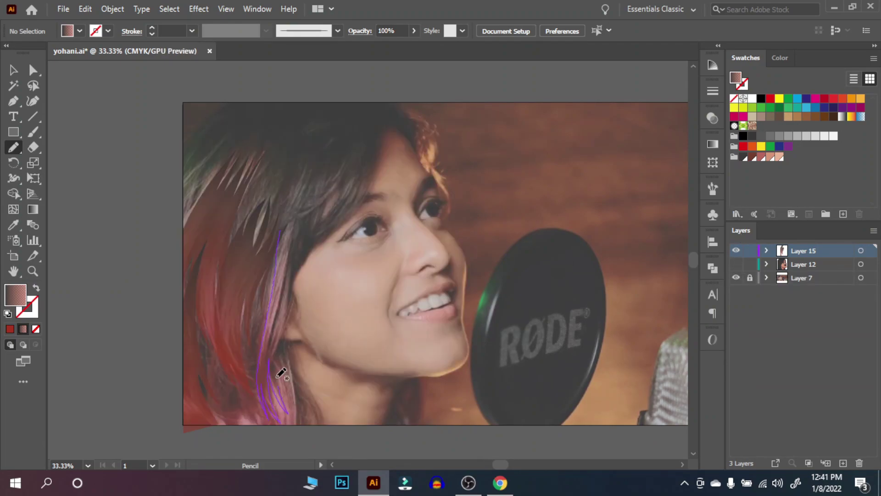
{"action": "key", "text": "ctrl+y"}
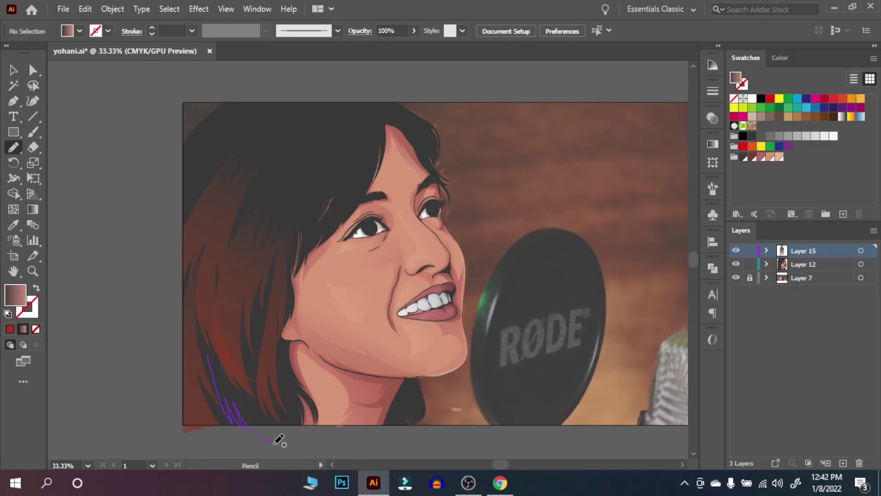
{"action": "left_click_drag", "start_coordinate": [394, 405], "coordinate": [391, 425]}
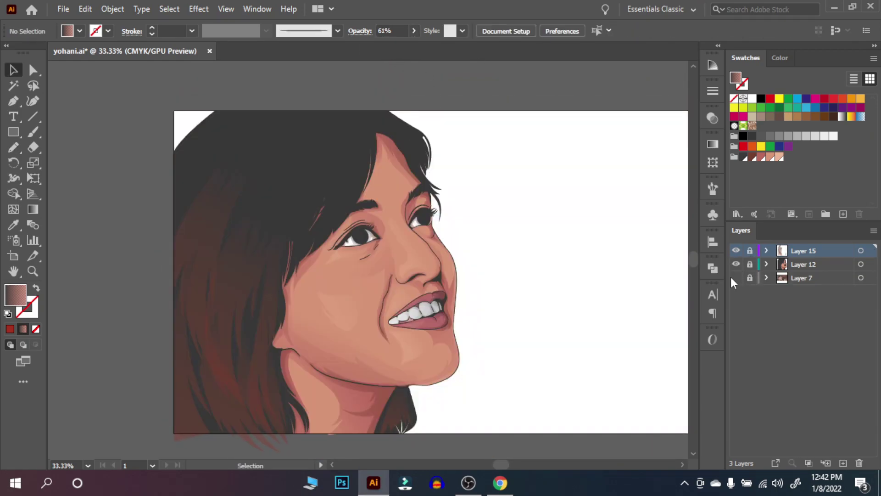
Add a new layer for hair strands and sample a dark grey from the hair
{"action": "key", "text": "ctrl+l"}
{"action": "key", "text": "i"}
{"action": "left_click", "coordinate": [257, 152]}
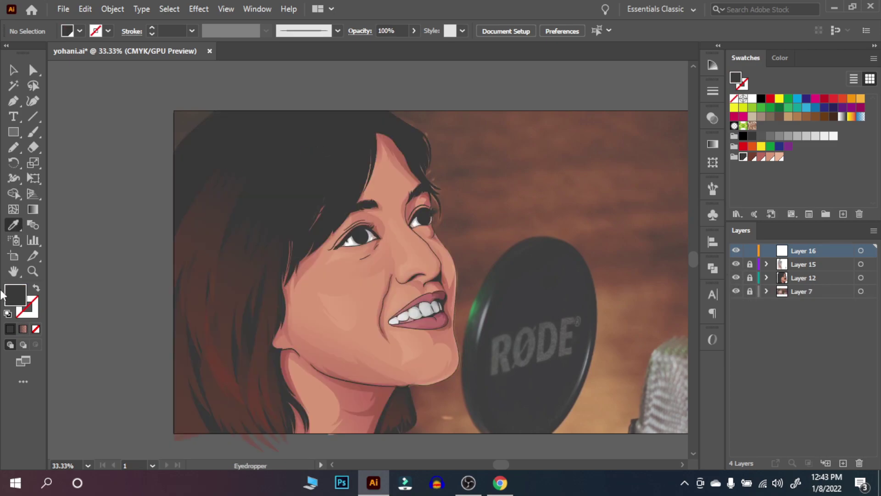
{"action": "double_click", "coordinate": [15, 294]}
{"action": "key", "text": "Return"}
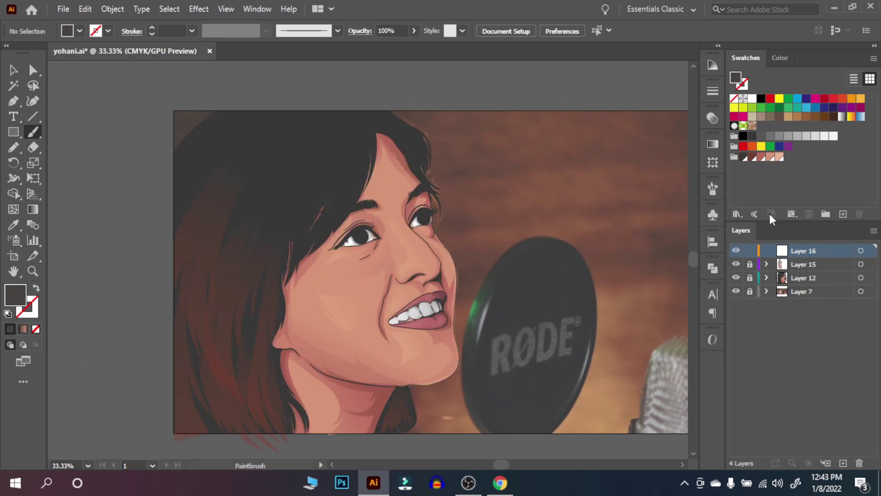
Duplicate the photo layer, move the copy right of the artwork and lock it
{"action": "left_click_drag", "start_coordinate": [800, 291], "coordinate": [843, 463]}
{"action": "key", "text": "v"}
{"action": "mouse_move", "coordinate": [608, 205]}
{"action": "left_mouse_down"}
{"action": "mouse_move", "coordinate": [732, 211]}
{"action": "mouse_move", "coordinate": [464, 189]}
{"action": "left_mouse_up"}
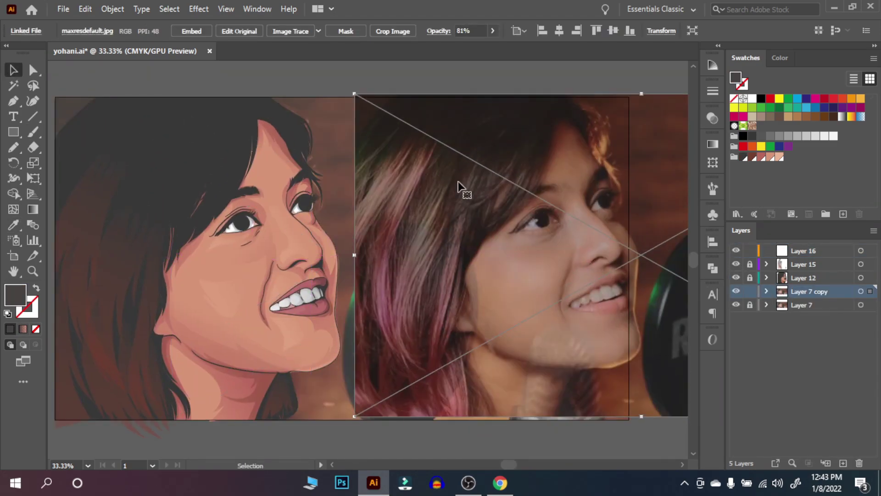
{"action": "left_click", "coordinate": [750, 291]}
Set the Paintbrush stroke weight to 2 pt and edit the stroke colour
{"action": "key", "text": "b"}
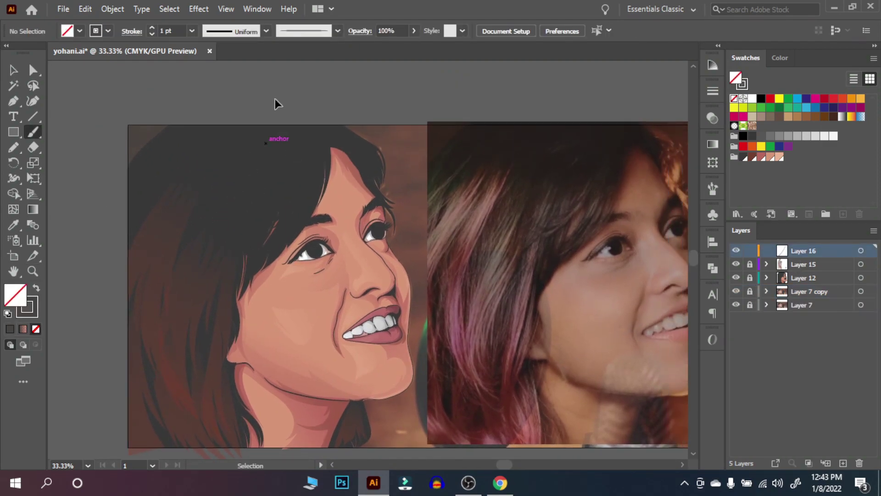
{"action": "left_click", "coordinate": [191, 31]}
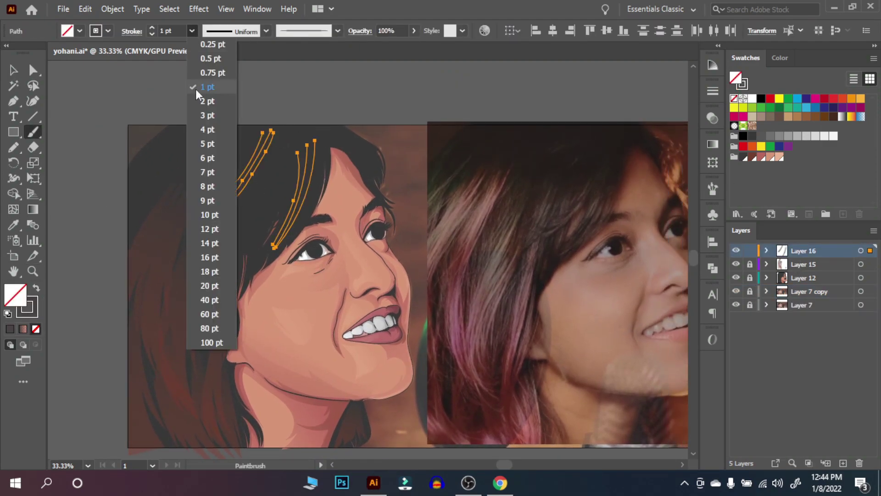
{"action": "left_click", "coordinate": [197, 99]}
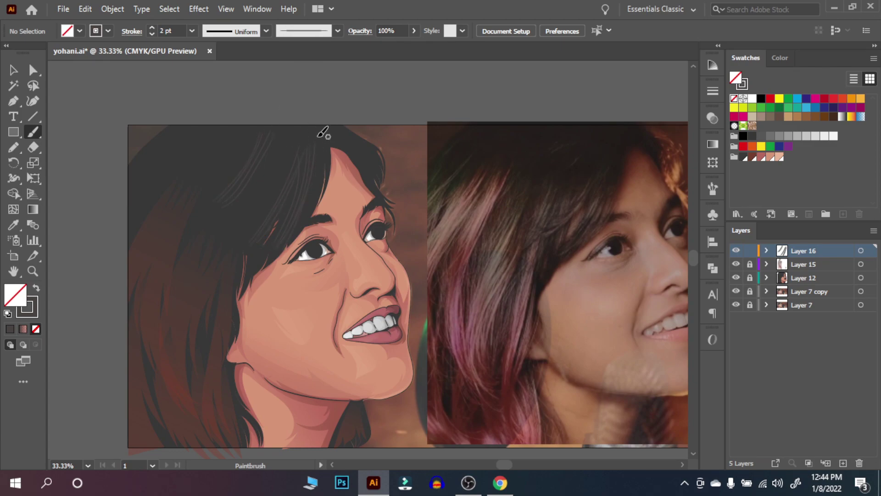
{"action": "scroll", "coordinate": [366, 137], "scroll_direction": "up", "scroll_amount": 1}
{"action": "scroll", "coordinate": [205, 171], "scroll_direction": "left", "scroll_amount": 1}
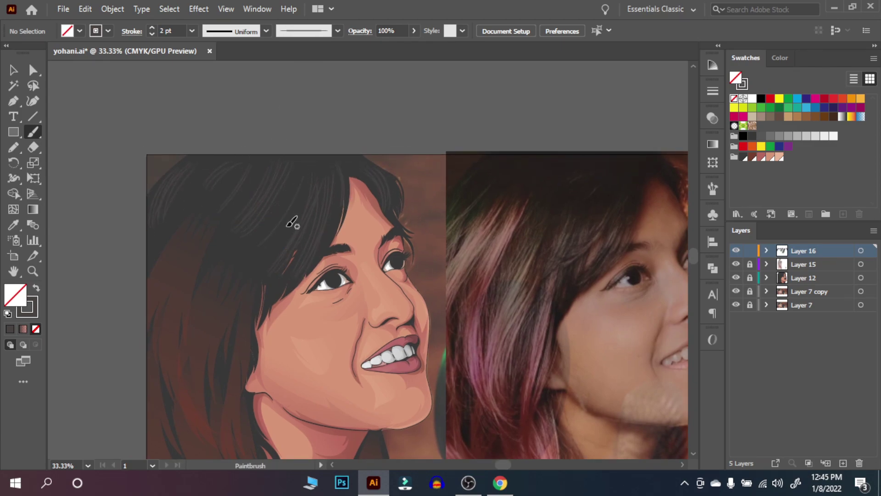
{"action": "scroll", "coordinate": [291, 221], "scroll_direction": "down", "scroll_amount": 6}
{"action": "scroll", "coordinate": [197, 197], "scroll_direction": "up", "scroll_amount": 4}
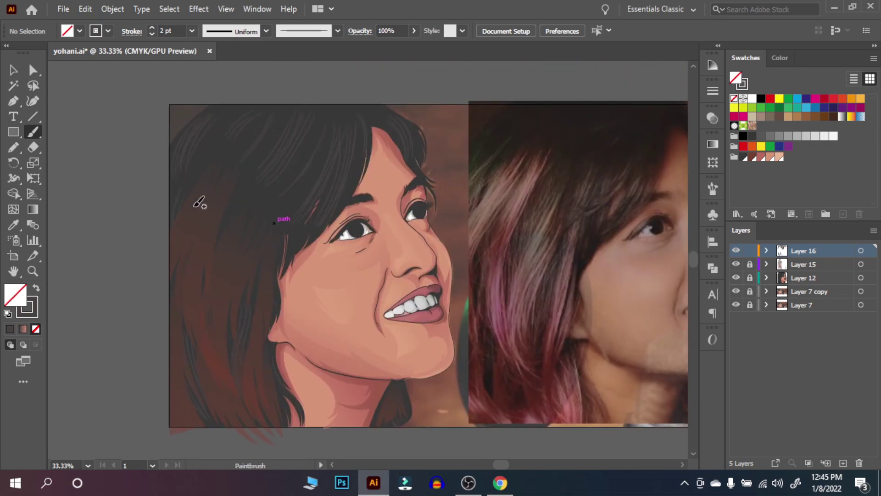
{"action": "scroll", "coordinate": [372, 141], "scroll_direction": "up", "scroll_amount": 1}
{"action": "double_click", "coordinate": [26, 306]}
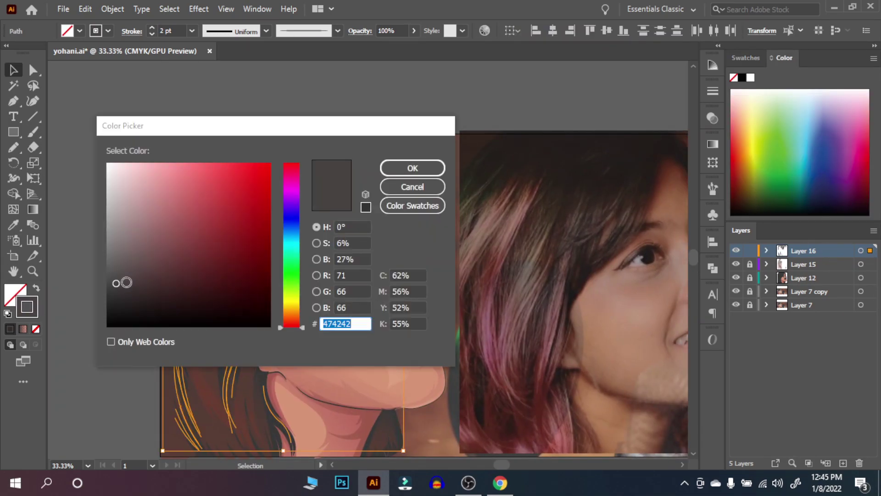
Confirm the grey stroke colour and add Layer 17 for more strands
{"action": "left_click", "coordinate": [412, 168]}
{"action": "left_click", "coordinate": [843, 463]}
{"action": "double_click", "coordinate": [27, 307]}
{"action": "left_click", "coordinate": [409, 167]}
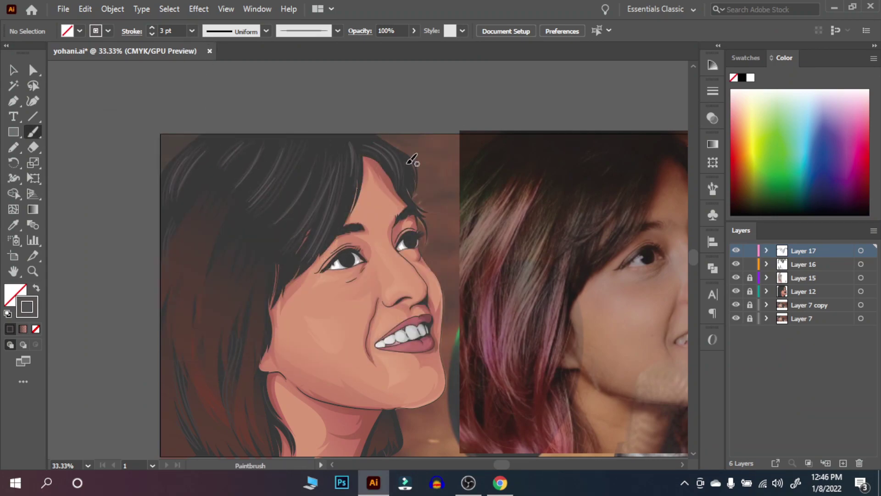
Add a layer above the hair shape layer with a dark red #683A3A stroke colour
{"action": "scroll", "coordinate": [397, 73], "scroll_direction": "down", "scroll_amount": 1}
{"action": "left_click", "coordinate": [803, 278]}
{"action": "left_click", "coordinate": [843, 463]}
{"action": "double_click", "coordinate": [27, 307]}
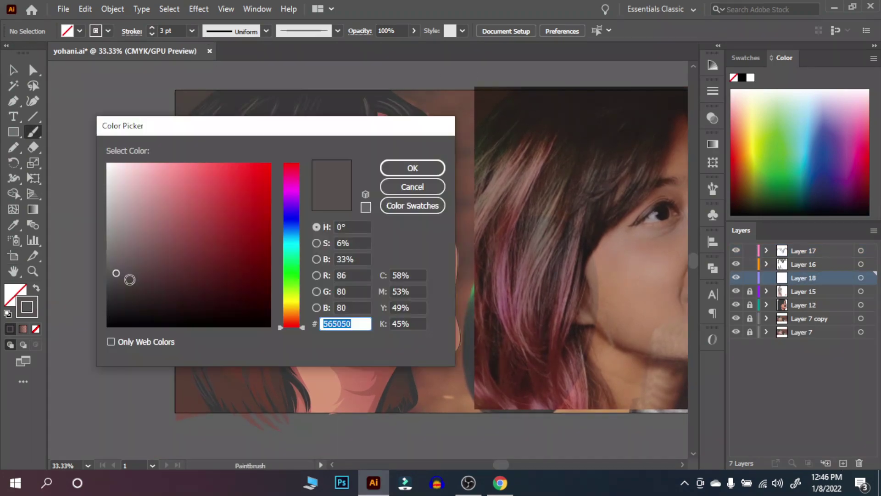
{"action": "left_click", "coordinate": [397, 175]}
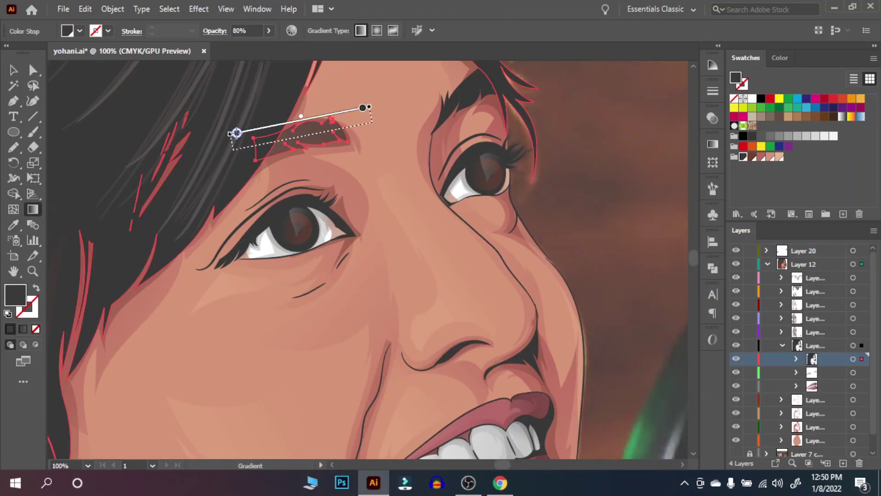
Deselect the eyebrow and zoom to 100% on the face
{"action": "key", "text": "ctrl+shift+a"}
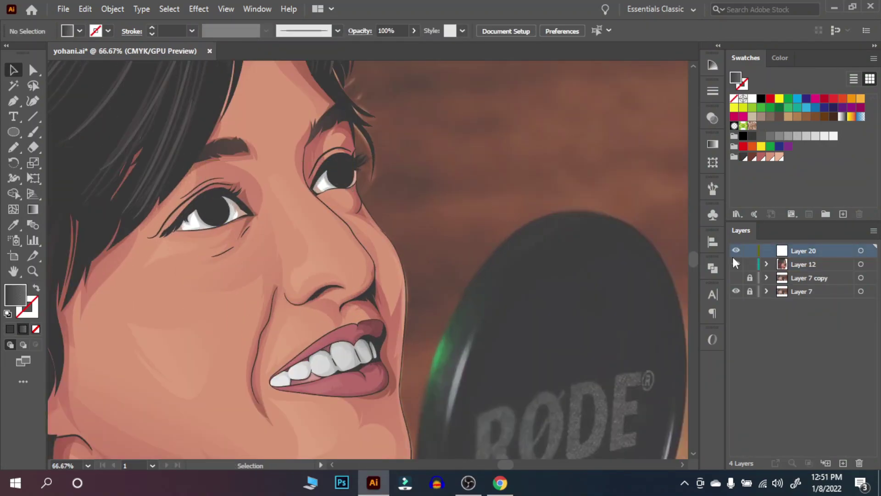
{"action": "key", "text": "ctrl+plus"}
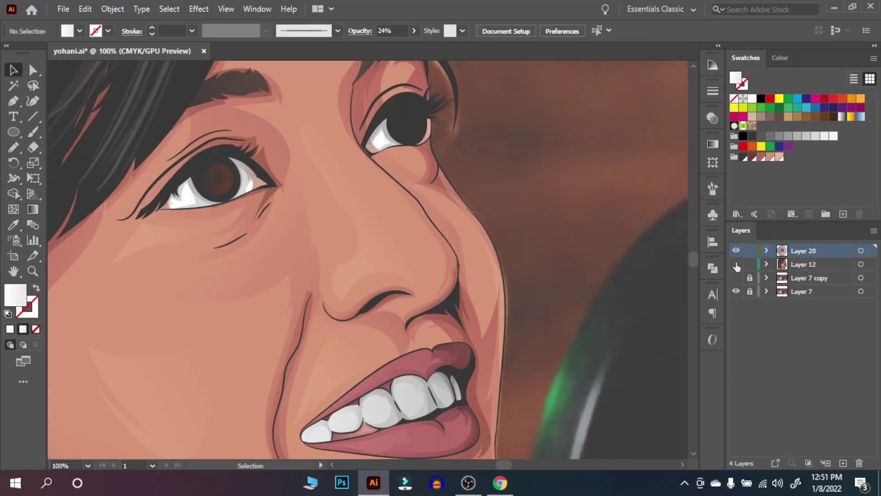